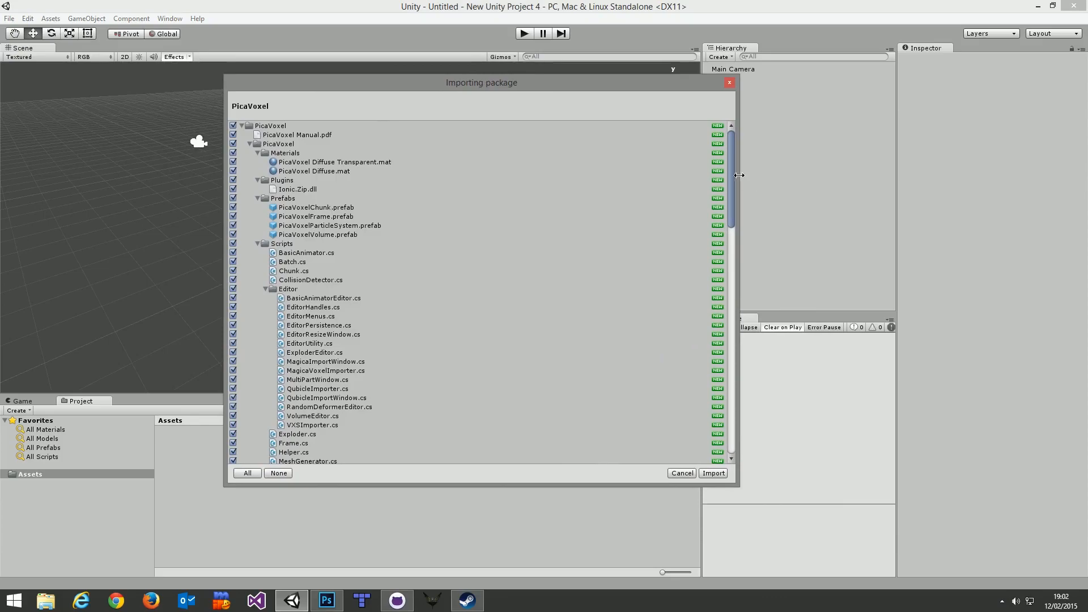
- Import the PicaVoxel package with its manual and PicaVoxel folder, leaving out the PicaVoxelDemos folder
mouse_move(732, 177)
mouse_down()
mouse_move(736, 337)
mouse_move(747, 169)
mouse_move(727, 225)
mouse_move(728, 356)
mouse_move(746, 167)
mouse_up()
click(242, 126)
click(241, 126)
click(254, 144)
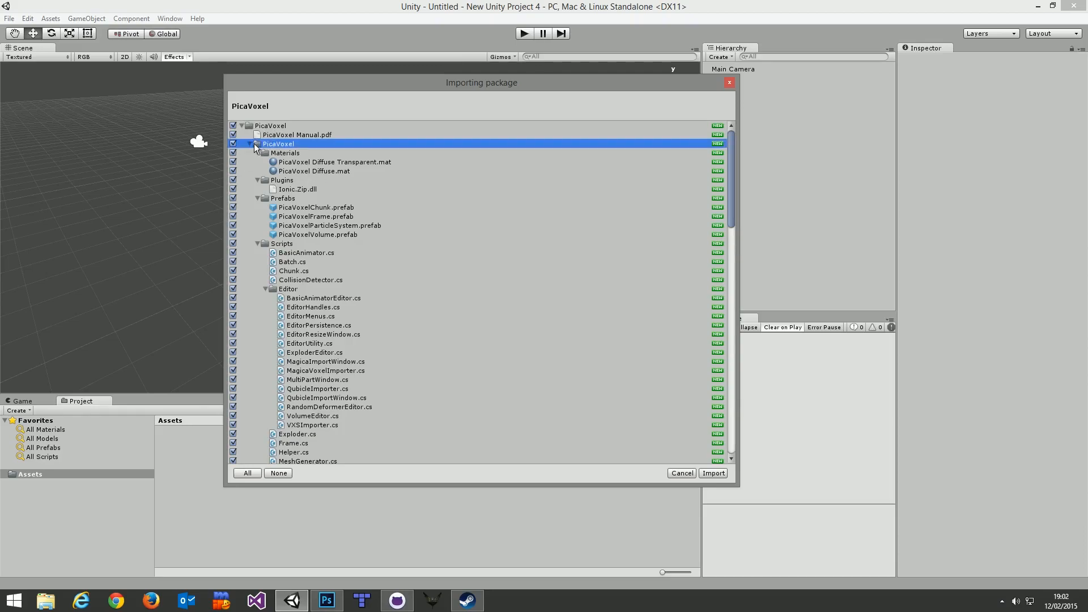
click(251, 145)
click(250, 153)
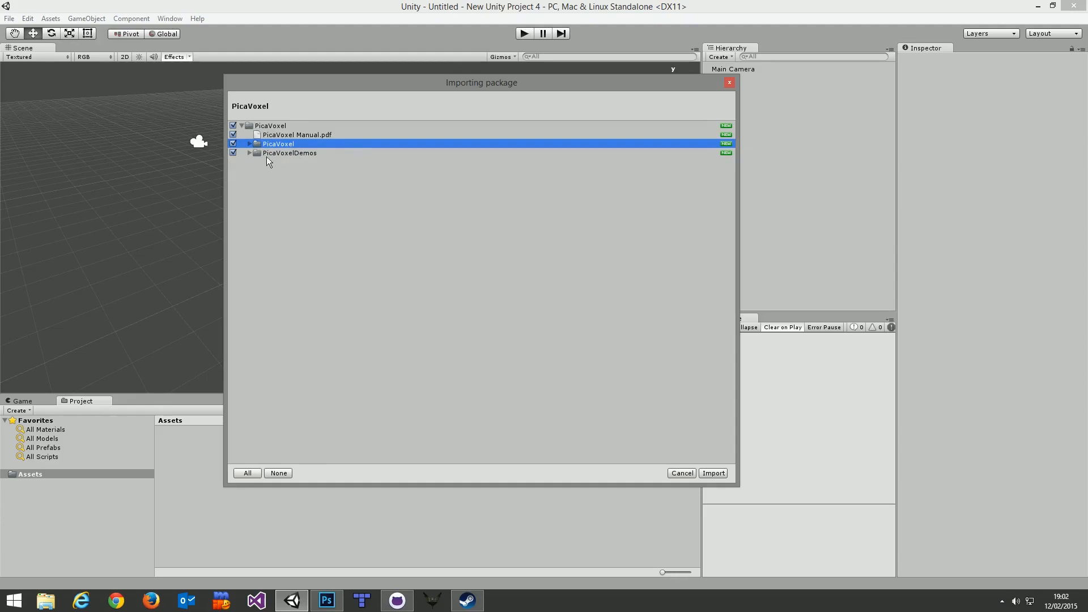
click(233, 153)
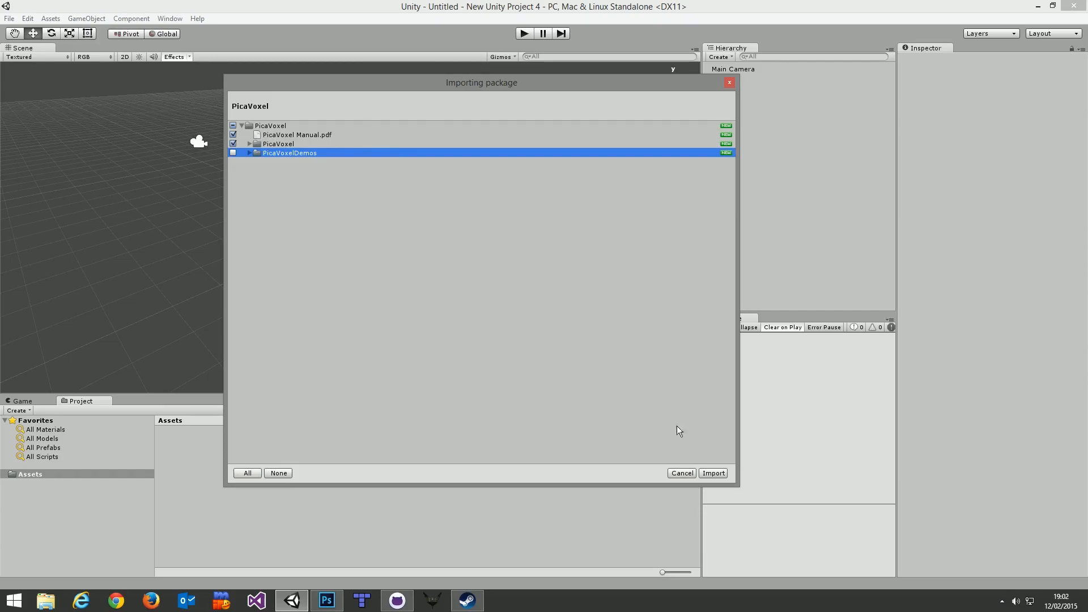
click(714, 474)
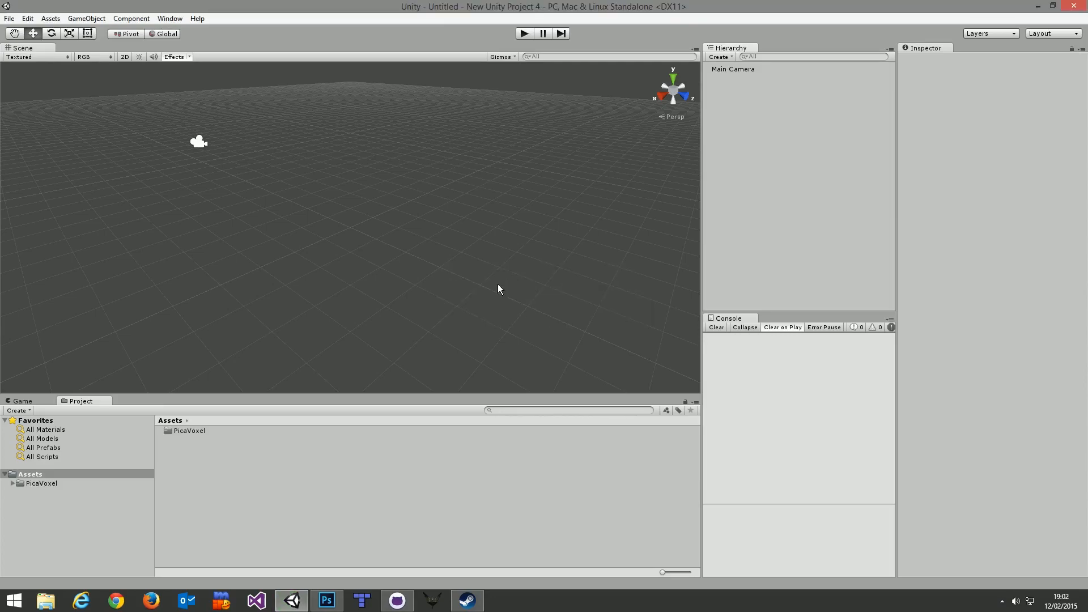
- Show the contents of the imported PicaVoxel folder and add a PicaVoxel Volume to the scene
click(42, 485)
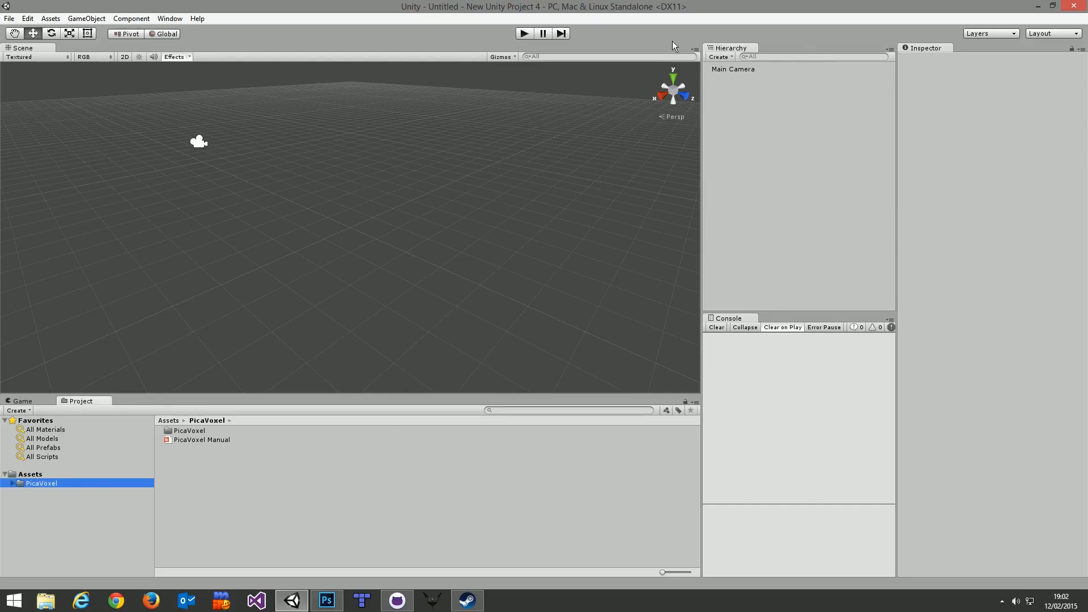
click(721, 57)
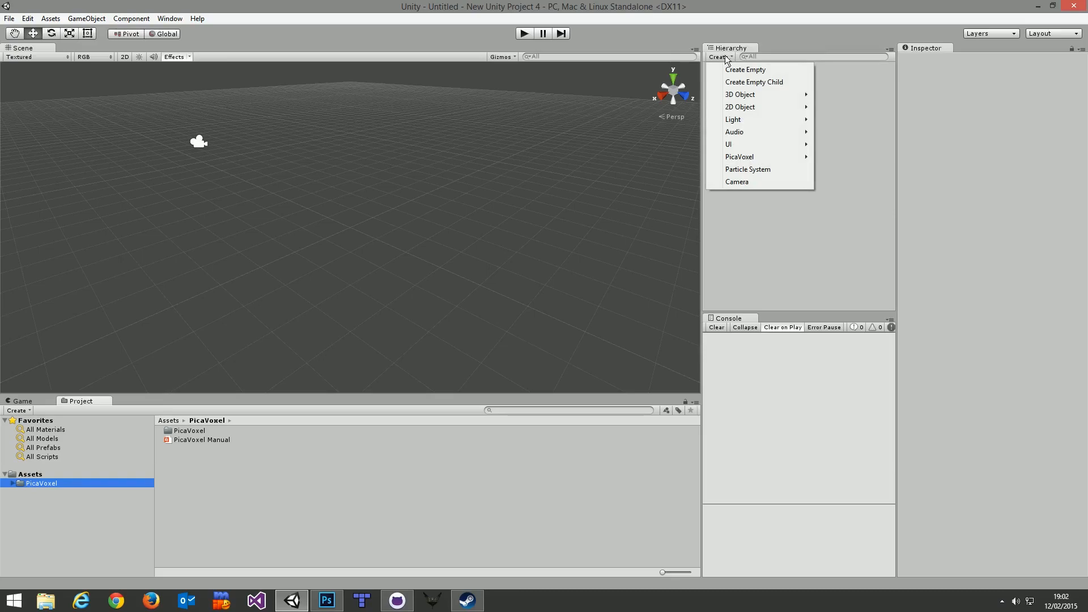
mouse_move(755, 159)
click(478, 117)
right_drag(479, 116, 335, 77)
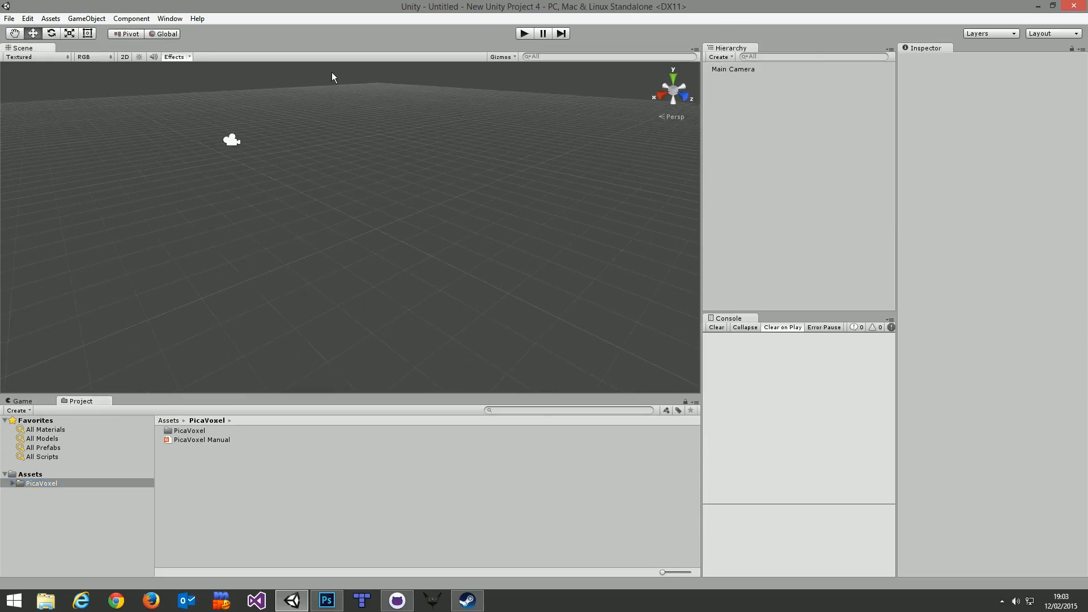
click(719, 57)
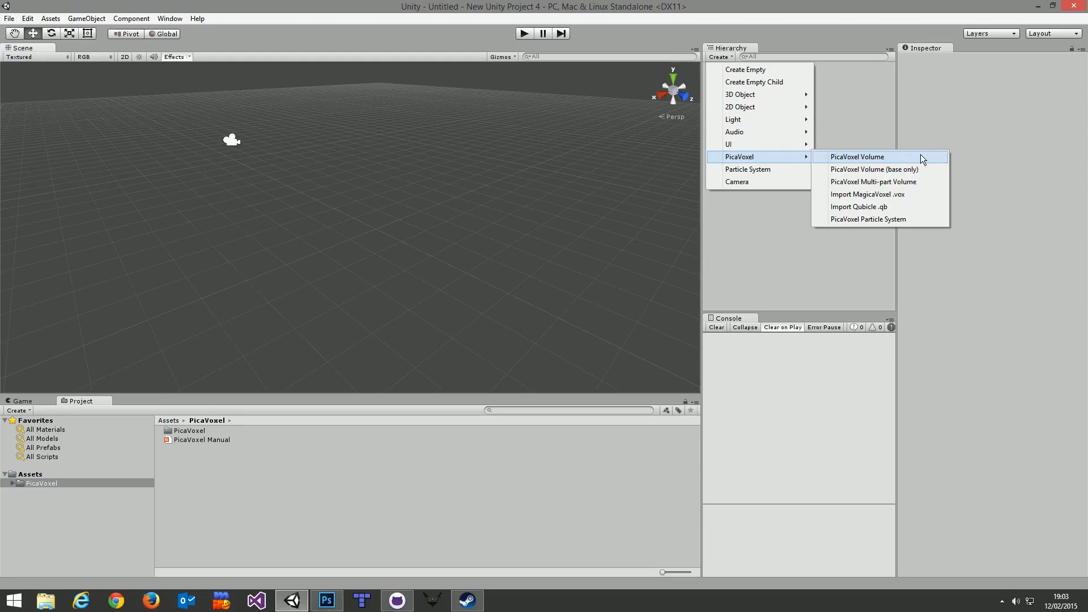
click(921, 157)
- Run the scene in play mode to check how the new volume renders, and stop it
right_drag(600, 248, 579, 204)
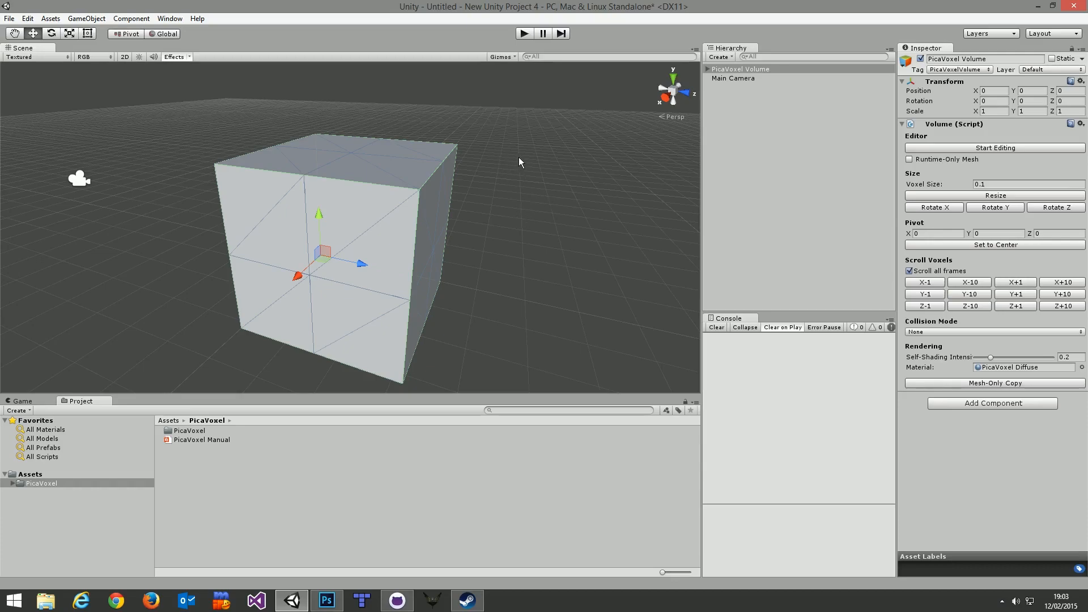
right_drag(515, 158, 467, 166)
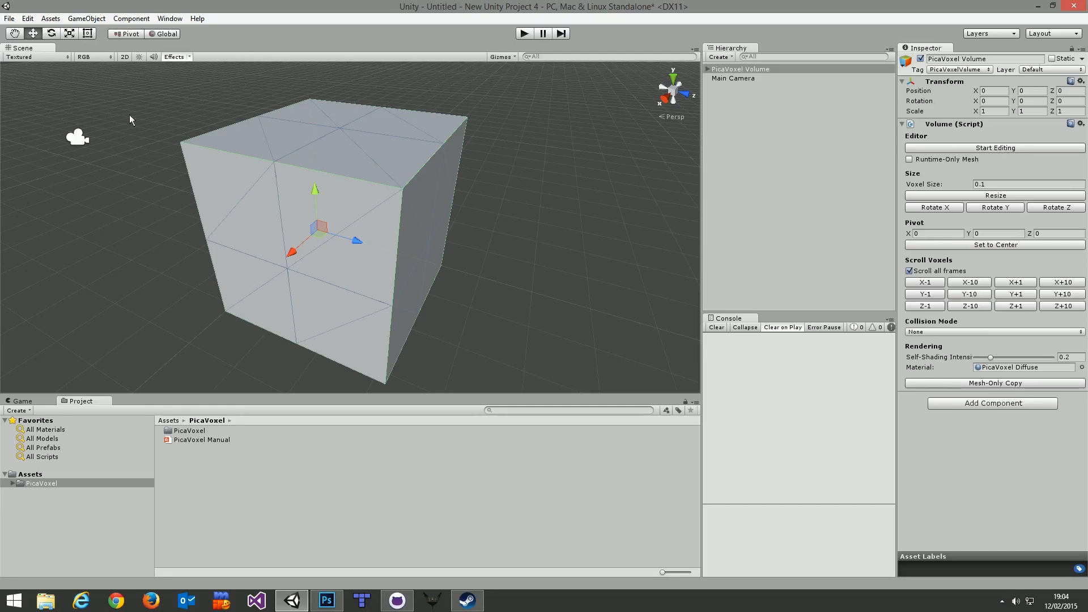
mouse_move(531, 233)
alt+mouse_down()
mouse_move(516, 225)
mouse_move(622, 223)
mouse_move(483, 199)
mouse_move(465, 170)
mouse_move(517, 244)
mouse_move(522, 201)
mouse_move(518, 224)
alt+mouse_up()
scroll(523, 202, down, 5)
mouse_move(508, 213)
right_down()
mouse_move(639, 208)
mouse_move(483, 218)
mouse_move(476, 248)
mouse_move(492, 219)
right_up()
click(524, 33)
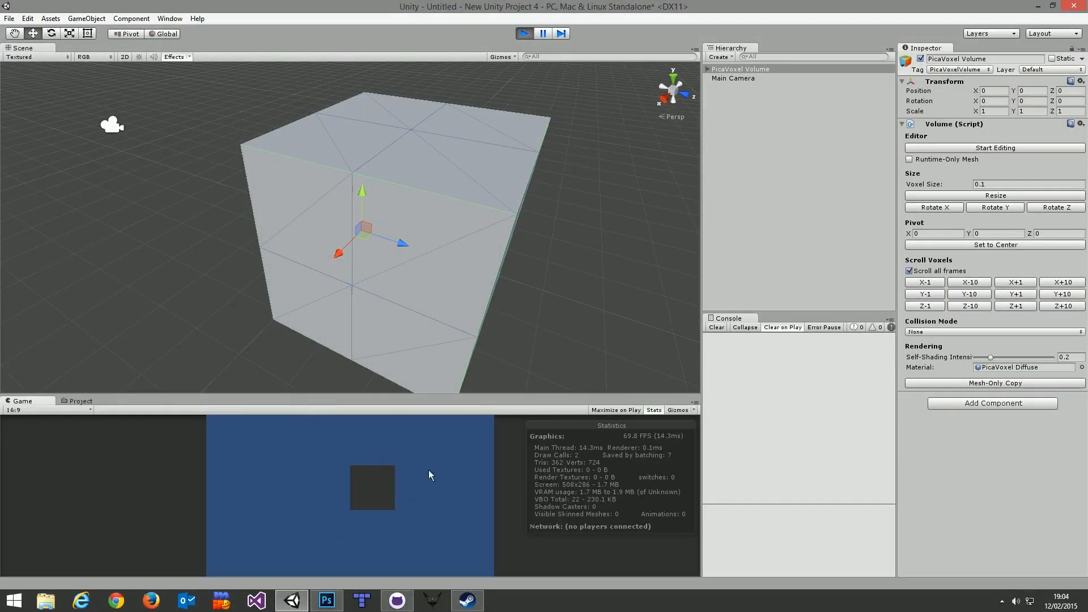
click(524, 33)
- Add a directional light to the scene and test-run it to check the volume's lighting
click(720, 57)
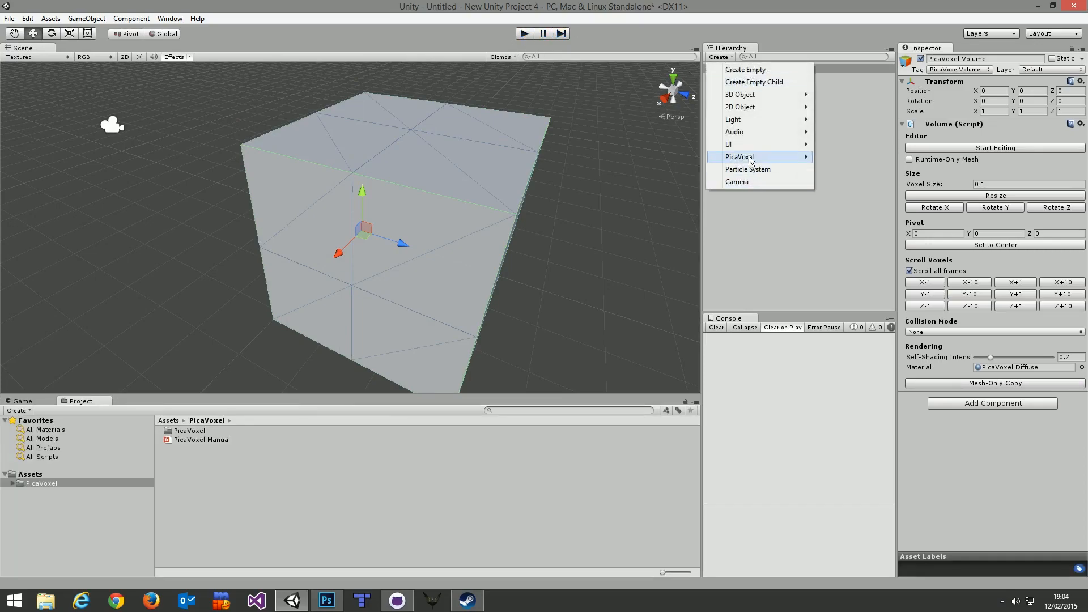
mouse_move(765, 120)
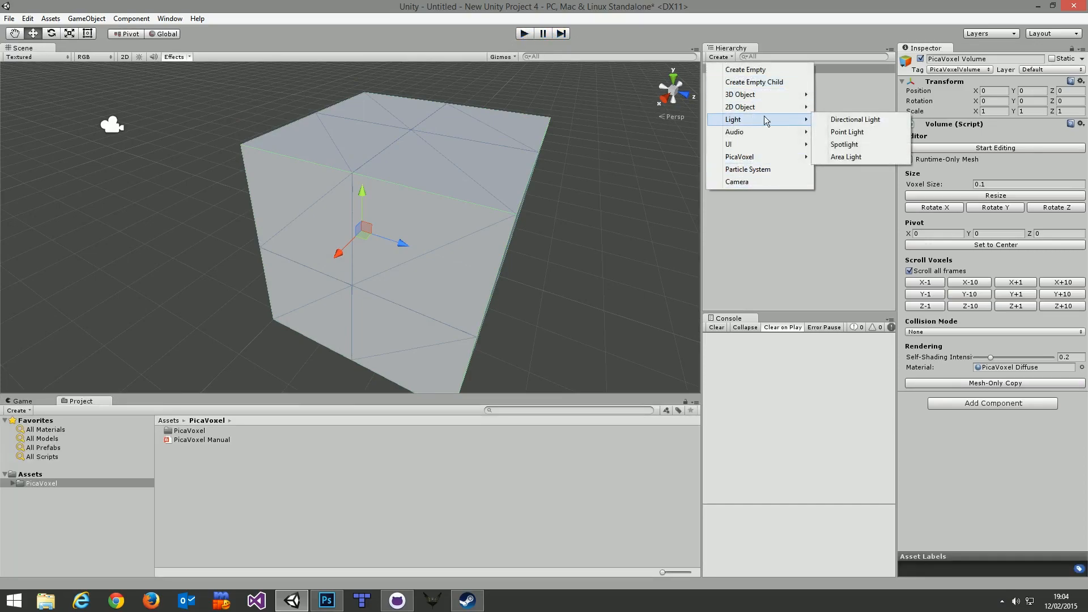
click(849, 118)
alt+drag(522, 147, 547, 148)
key(ctrl+p)
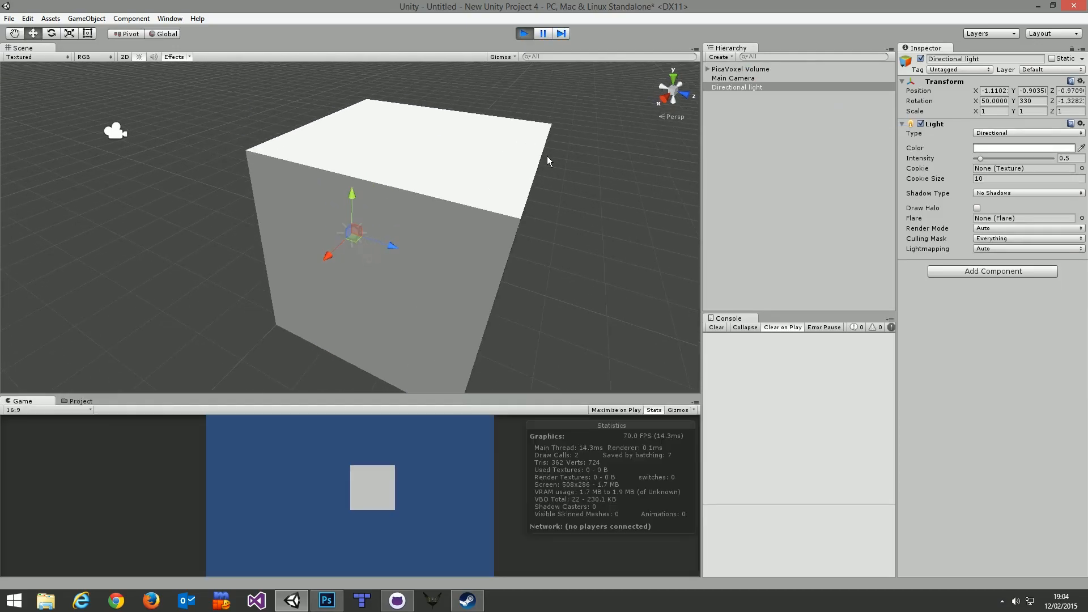
click(524, 33)
- Set the directional light to Hard Shadows with Very High Resolution and test-run the scene
click(995, 193)
click(1000, 224)
click(1005, 220)
click(995, 277)
click(527, 34)
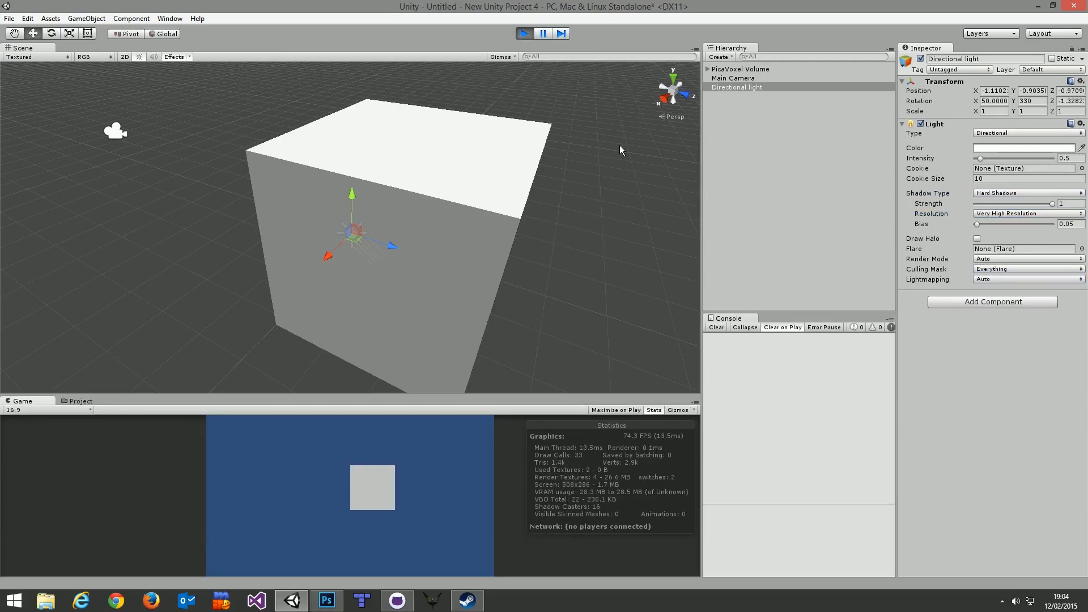
click(524, 35)
- Select the PicaVoxel Volume and start editing its voxels
right_drag(556, 151, 772, 136)
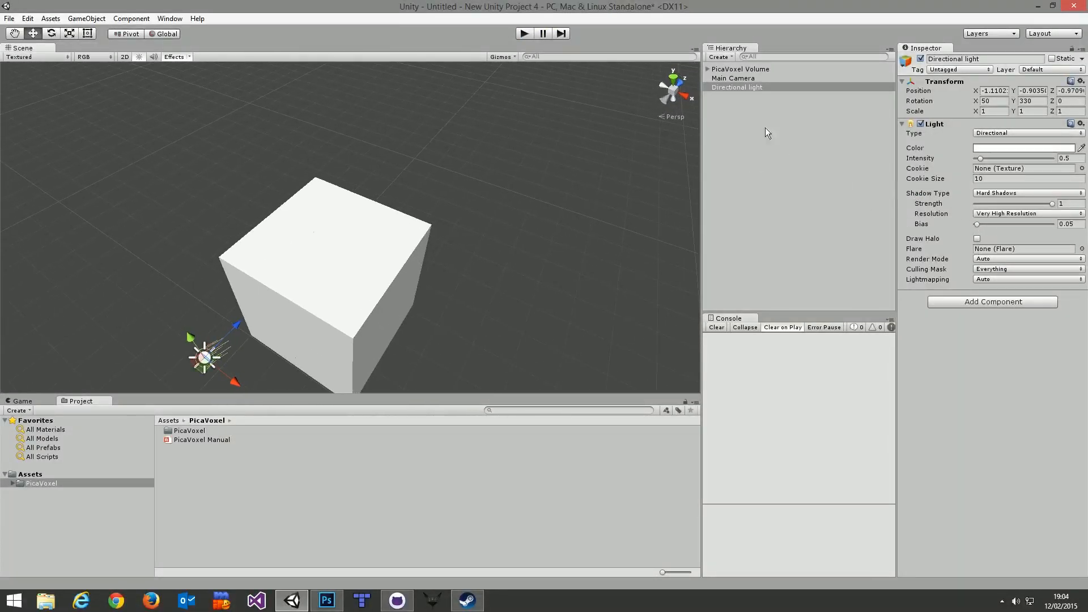
click(748, 69)
right_drag(453, 211, 544, 195)
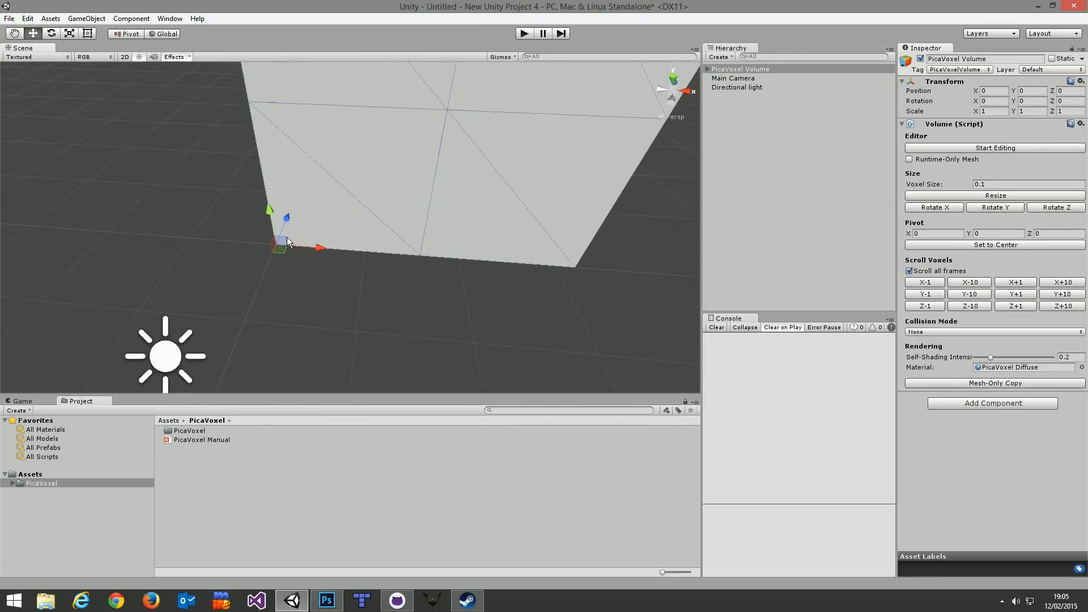
right_drag(287, 237, 321, 185)
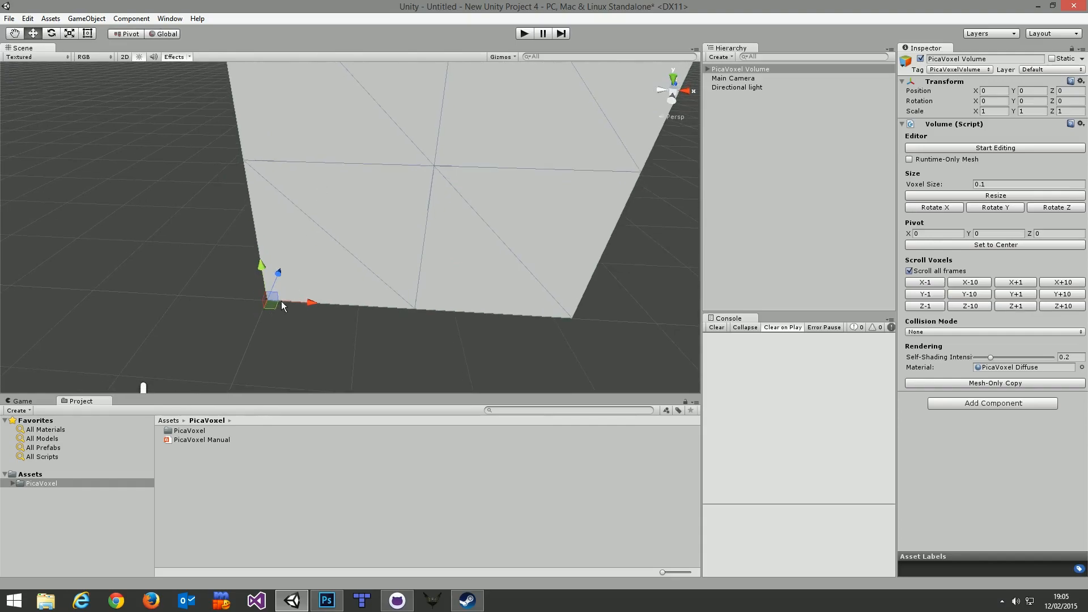
right_drag(292, 291, 298, 256)
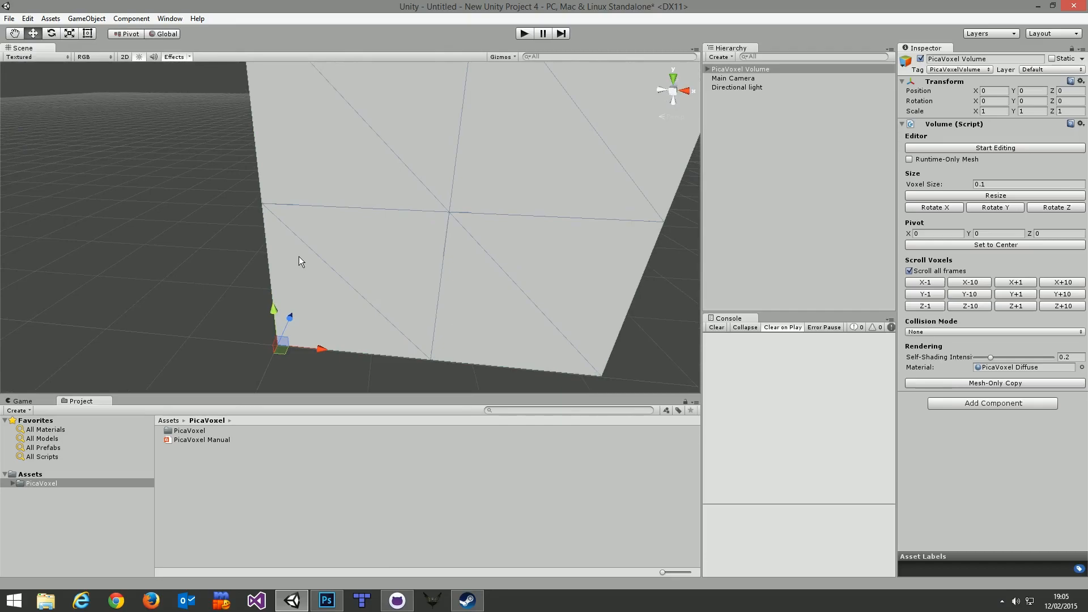
right_drag(310, 260, 255, 270)
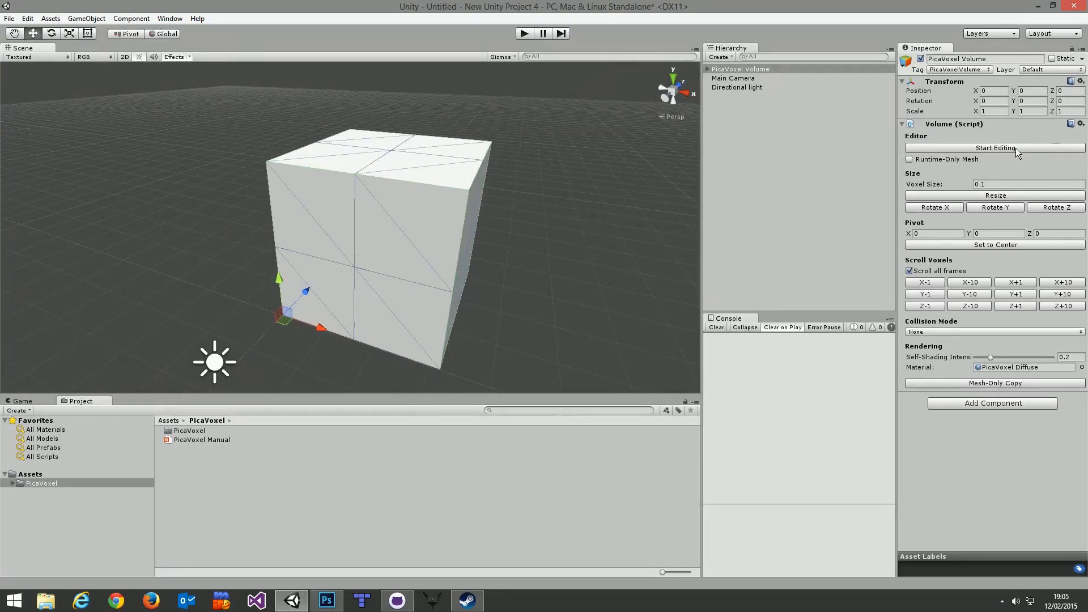
click(997, 148)
mouse_move(573, 221)
right_down()
mouse_move(568, 193)
mouse_move(574, 208)
right_up()
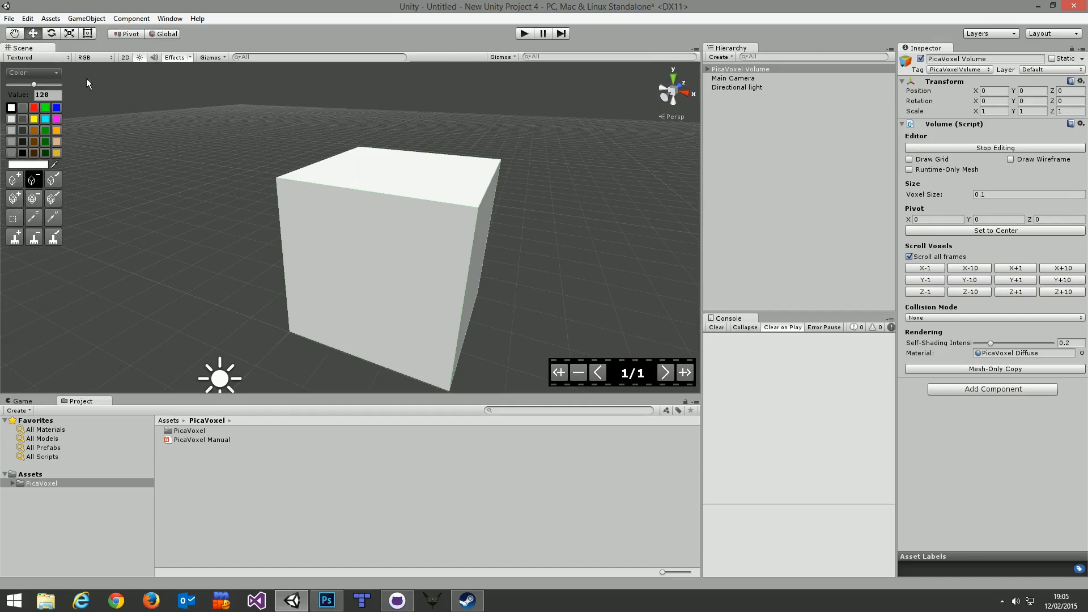
mouse_move(426, 150)
alt+mouse_down()
mouse_move(437, 127)
mouse_move(566, 117)
mouse_move(475, 116)
mouse_move(408, 138)
mouse_move(428, 104)
mouse_move(420, 78)
mouse_move(433, 170)
mouse_move(445, 158)
alt+mouse_up()
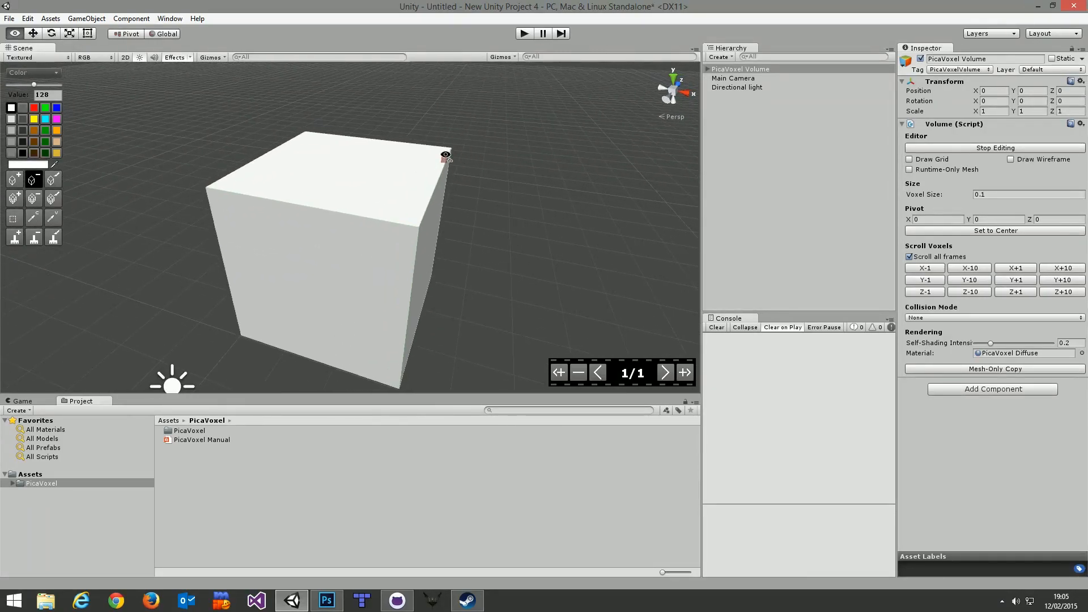
- Switch the volume's voxel display to Value to examine it, and return it to Color
click(40, 70)
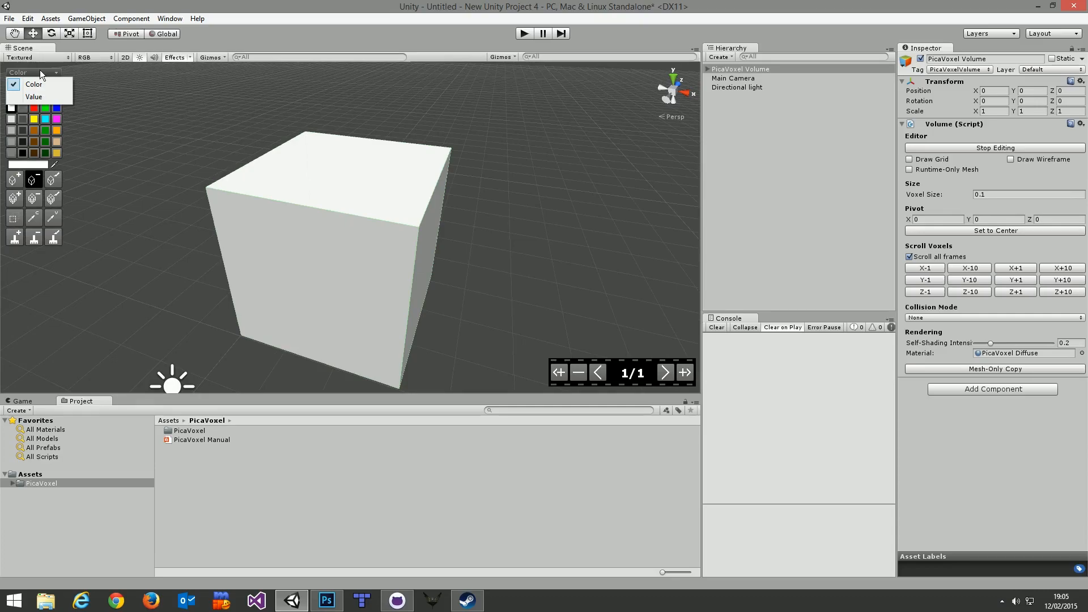
click(36, 82)
click(34, 73)
click(34, 97)
click(34, 73)
click(34, 84)
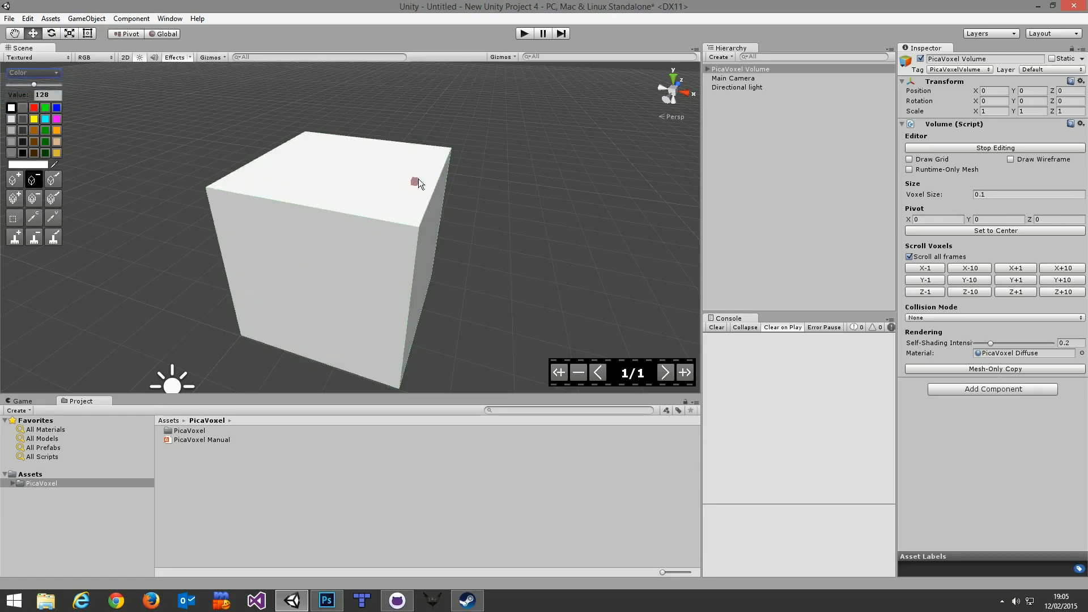
click(42, 73)
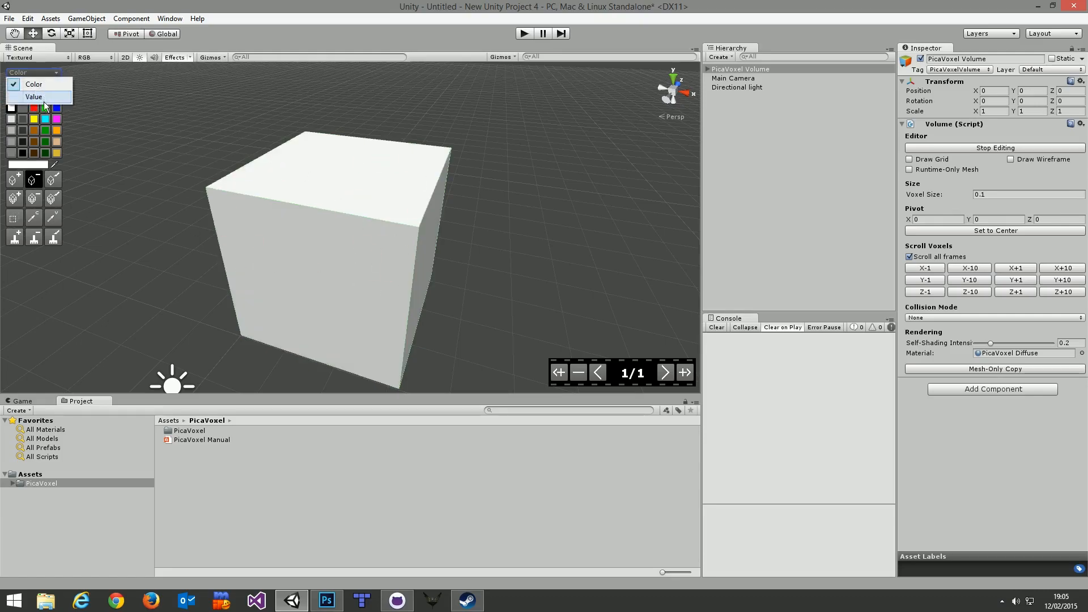
click(46, 97)
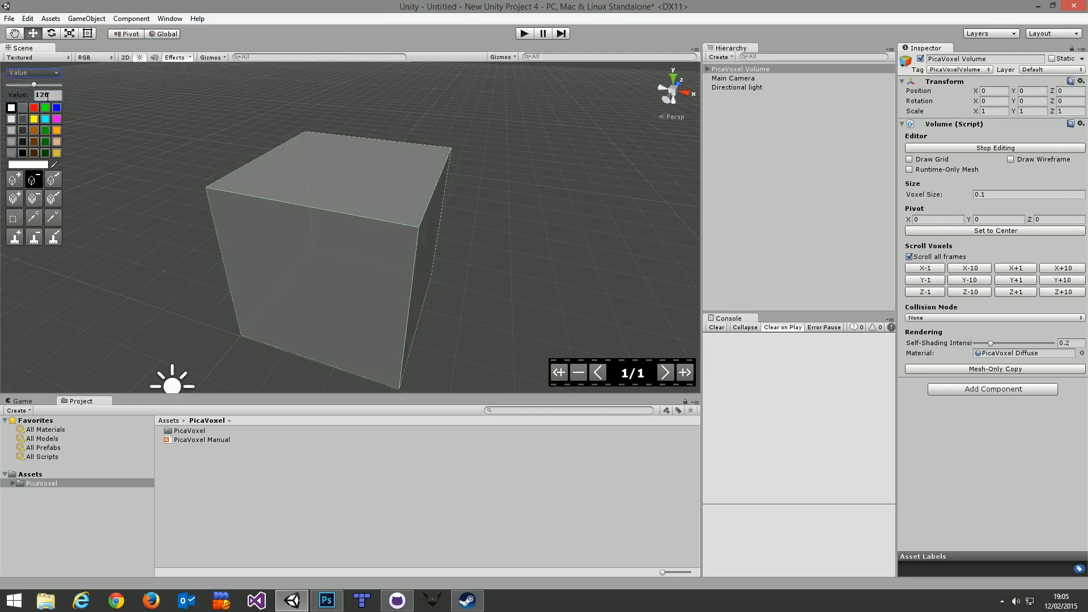
alt+drag(376, 126, 407, 116)
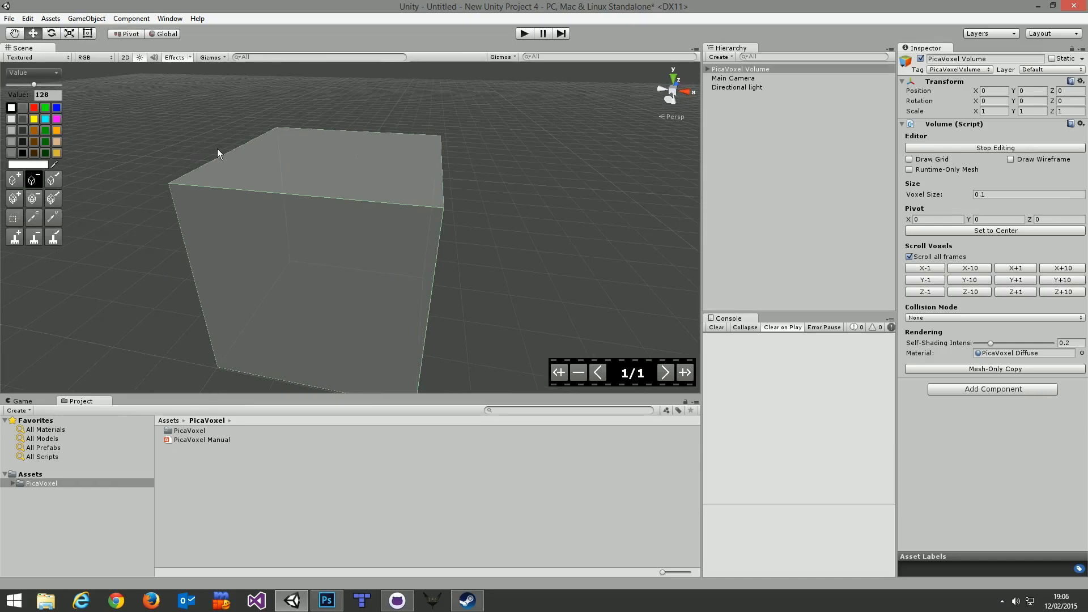
click(45, 74)
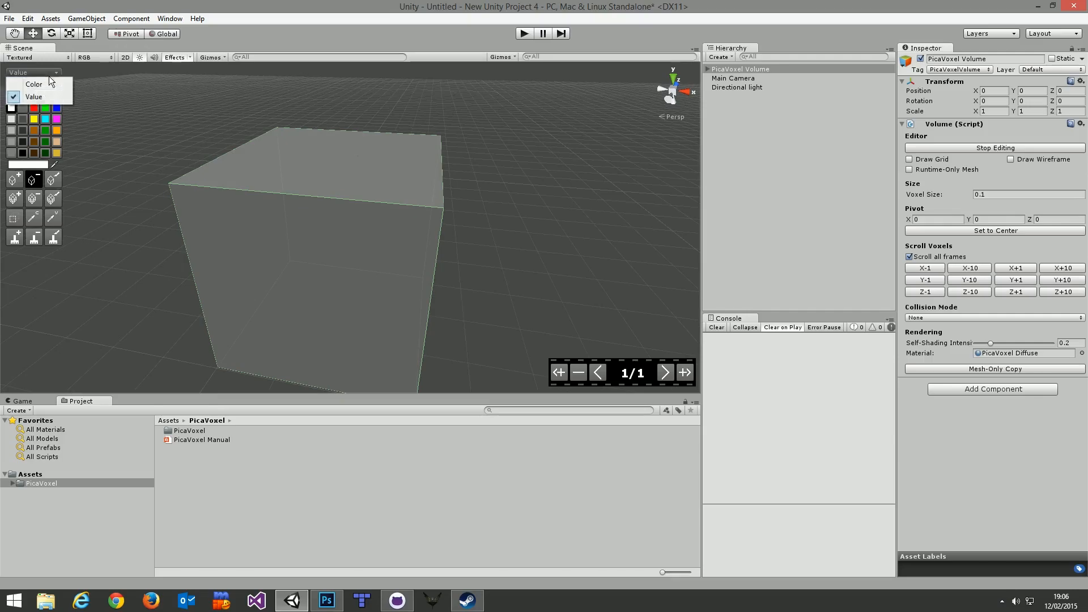
click(50, 84)
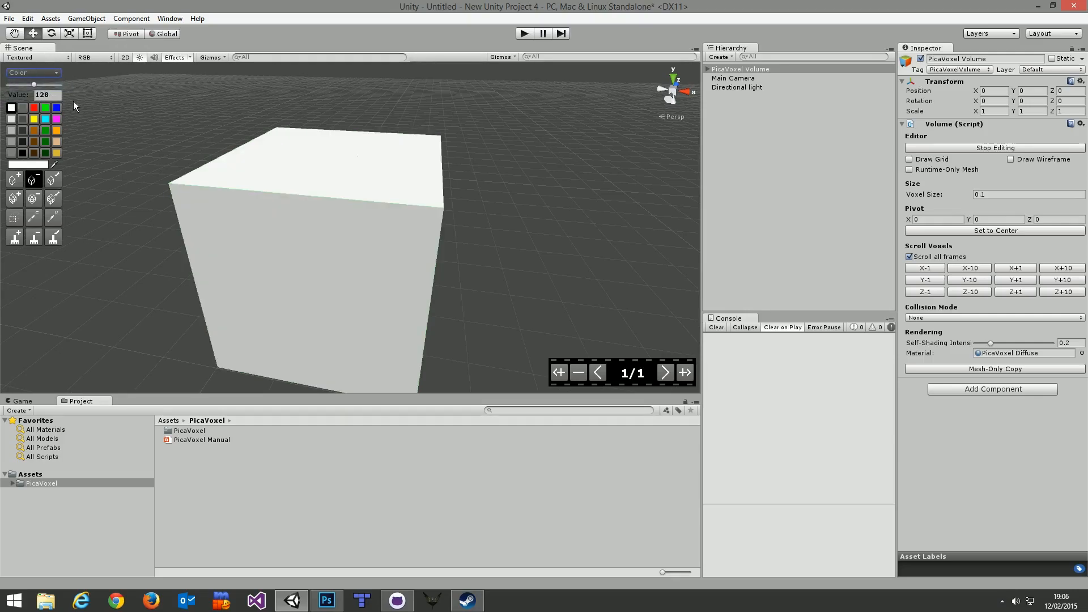
- Open the custom voxel color picker to examine its options, and close it again
alt+drag(164, 131, 111, 121)
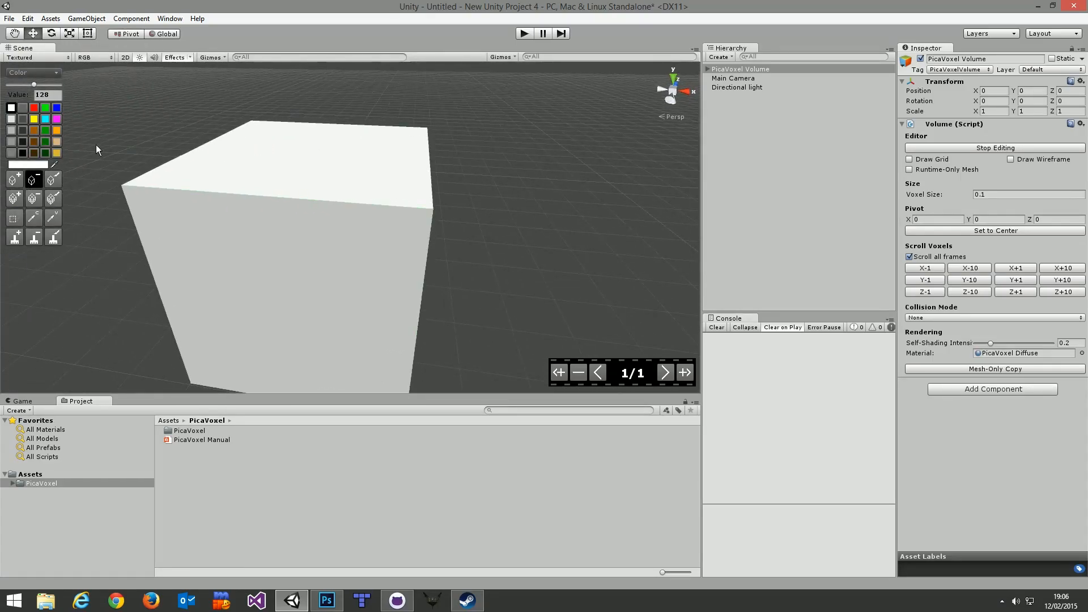
alt+drag(462, 133, 63, 106)
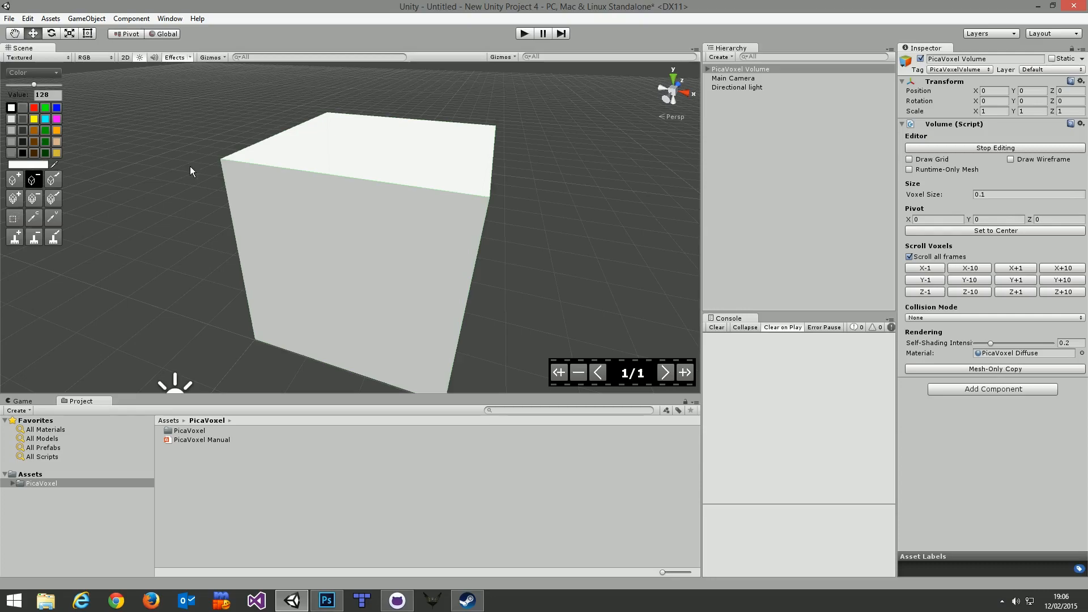
click(28, 165)
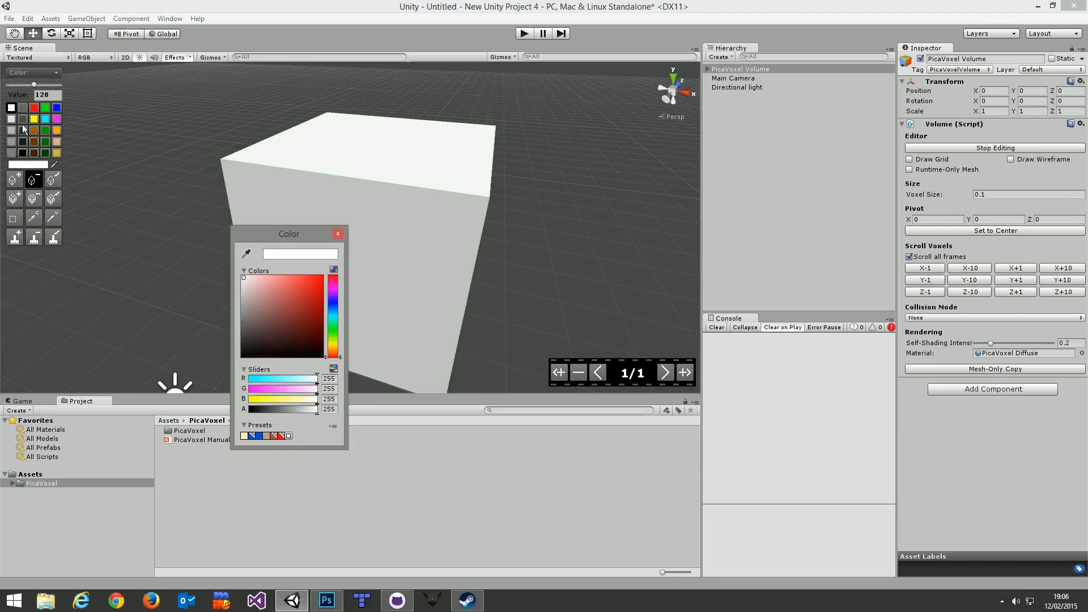
click(337, 233)
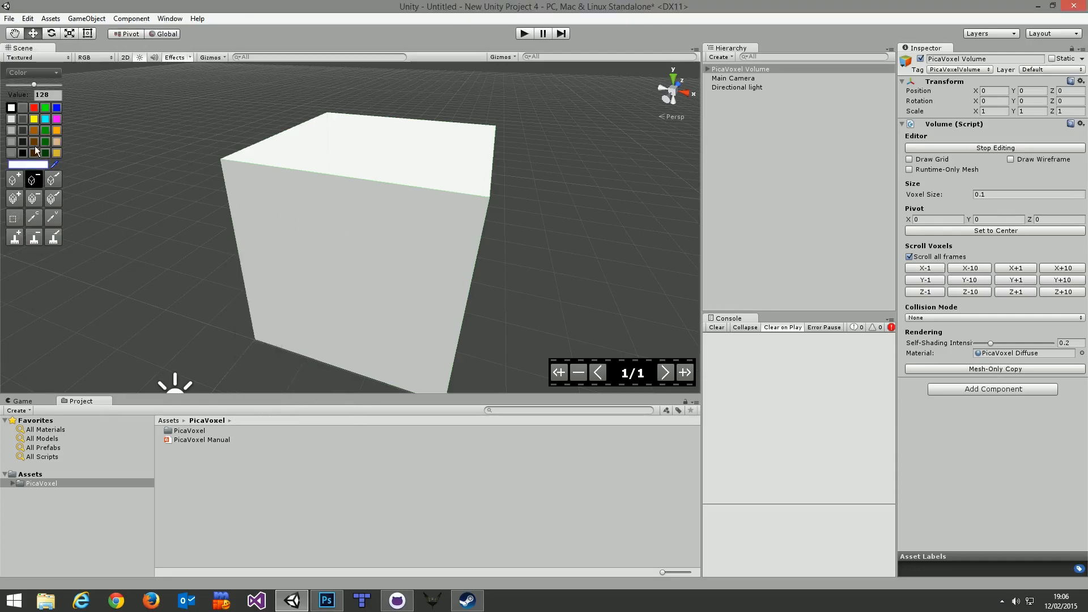
click(34, 129)
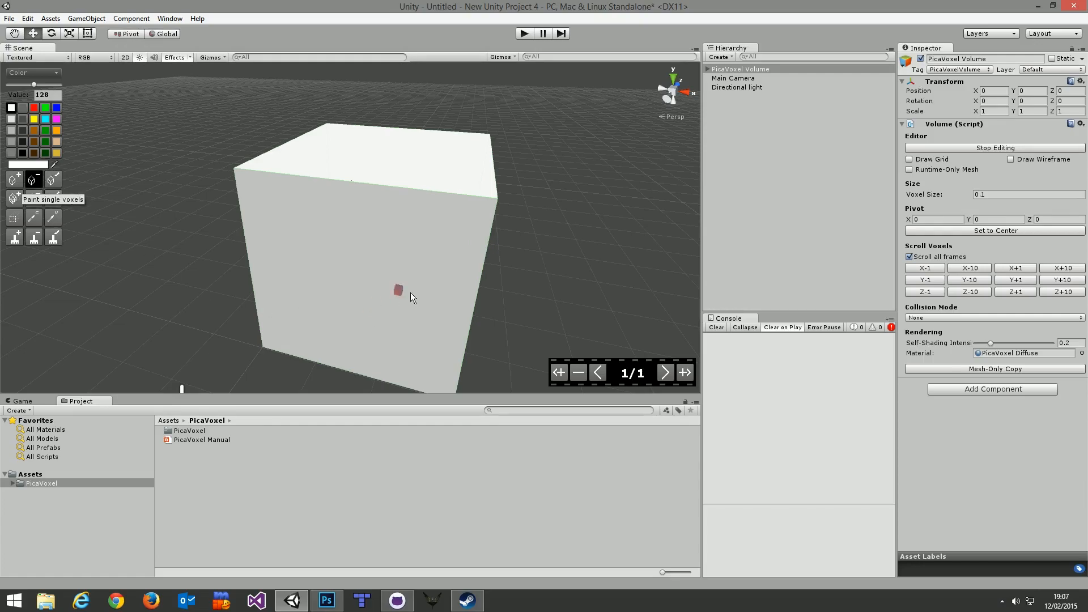
- Carve a rough cavity into the upper front face of the cube by removing single voxels
mouse_move(400, 168)
right_down()
mouse_move(426, 136)
mouse_move(412, 195)
right_up()
mouse_move(466, 222)
mouse_down()
mouse_move(356, 207)
mouse_move(367, 203)
mouse_move(334, 213)
mouse_move(361, 275)
mouse_move(427, 242)
mouse_move(365, 218)
mouse_move(355, 271)
mouse_move(413, 235)
mouse_move(339, 258)
mouse_move(415, 254)
mouse_move(311, 266)
mouse_move(333, 233)
mouse_move(348, 244)
mouse_move(360, 205)
mouse_move(413, 222)
mouse_move(334, 229)
mouse_move(418, 226)
mouse_move(342, 246)
mouse_move(451, 214)
mouse_move(401, 243)
mouse_move(372, 212)
mouse_move(396, 219)
mouse_move(370, 200)
mouse_move(428, 218)
mouse_move(383, 237)
mouse_move(362, 197)
mouse_move(358, 233)
mouse_move(425, 231)
mouse_move(347, 240)
mouse_move(453, 227)
mouse_move(381, 182)
mouse_move(393, 185)
mouse_move(364, 198)
mouse_move(383, 206)
mouse_move(360, 223)
mouse_move(386, 230)
mouse_move(364, 206)
mouse_move(377, 243)
mouse_move(422, 233)
mouse_move(420, 222)
mouse_move(444, 260)
mouse_move(460, 230)
mouse_move(449, 241)
mouse_move(413, 233)
mouse_up()
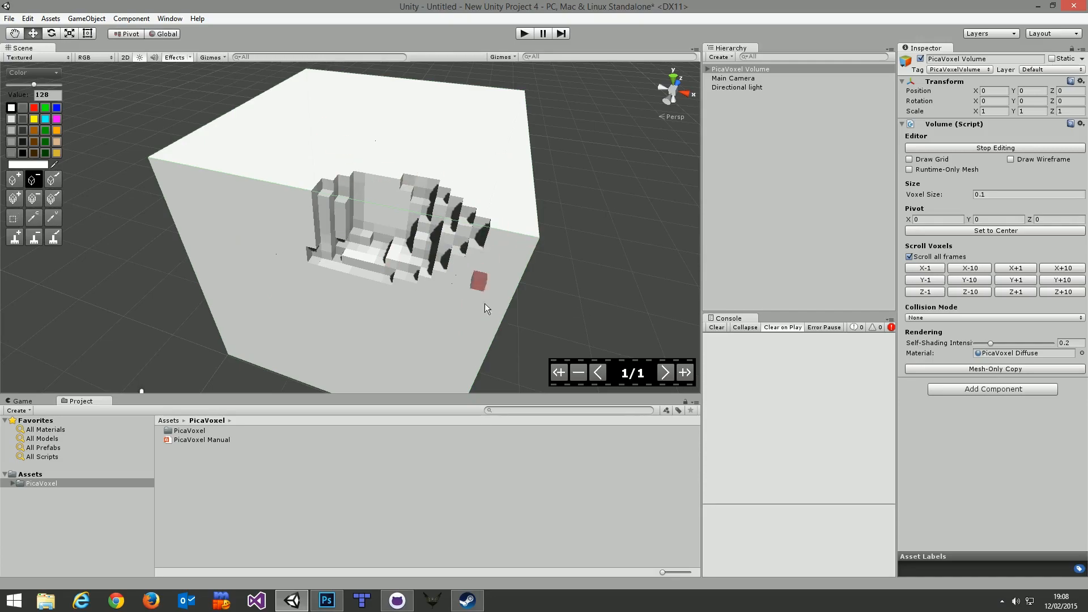
- Add single voxels inside the cube's cavity to fill part of it back in
click(18, 181)
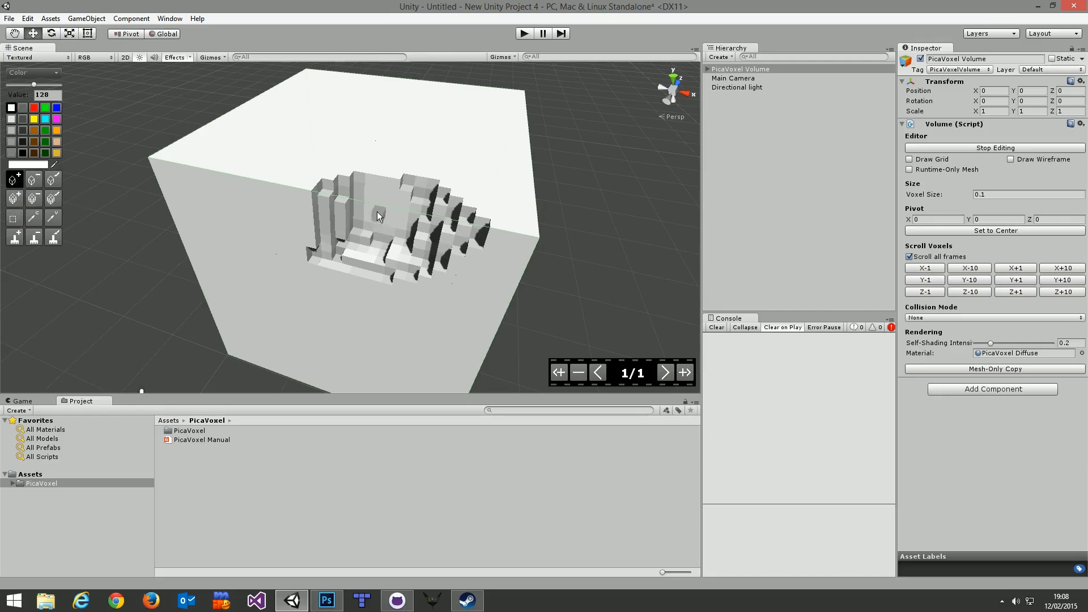
mouse_move(382, 203)
mouse_down()
mouse_move(371, 221)
mouse_move(417, 238)
mouse_move(371, 235)
mouse_move(340, 255)
mouse_move(368, 189)
mouse_move(408, 232)
mouse_move(340, 198)
mouse_move(371, 184)
mouse_move(367, 205)
mouse_move(422, 189)
mouse_move(448, 259)
mouse_up()
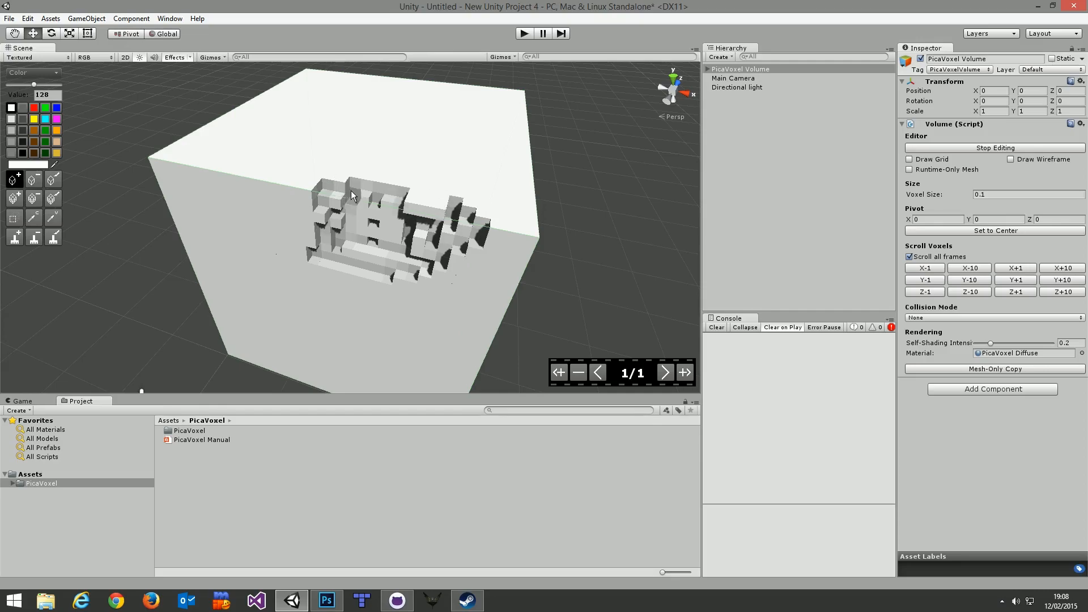
mouse_move(346, 205)
mouse_down()
mouse_move(386, 235)
mouse_move(347, 217)
mouse_move(376, 189)
mouse_move(386, 211)
mouse_move(448, 222)
mouse_move(438, 256)
mouse_move(353, 271)
mouse_move(345, 192)
mouse_move(419, 227)
mouse_move(395, 232)
mouse_up()
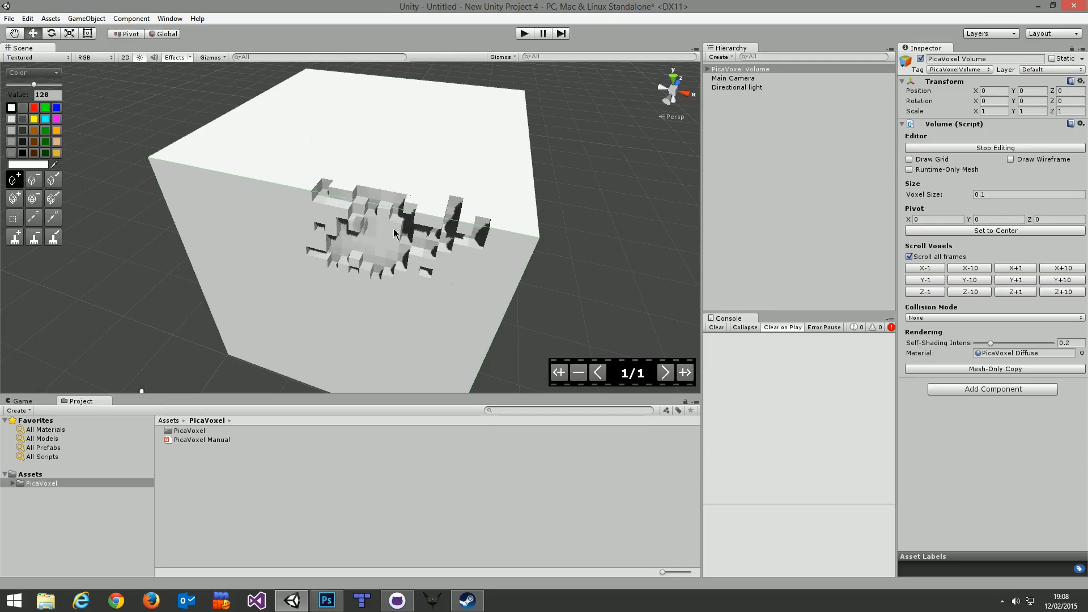
- Paint the voxels in and around the cavity red, including a patch on the cube's top face
click(54, 180)
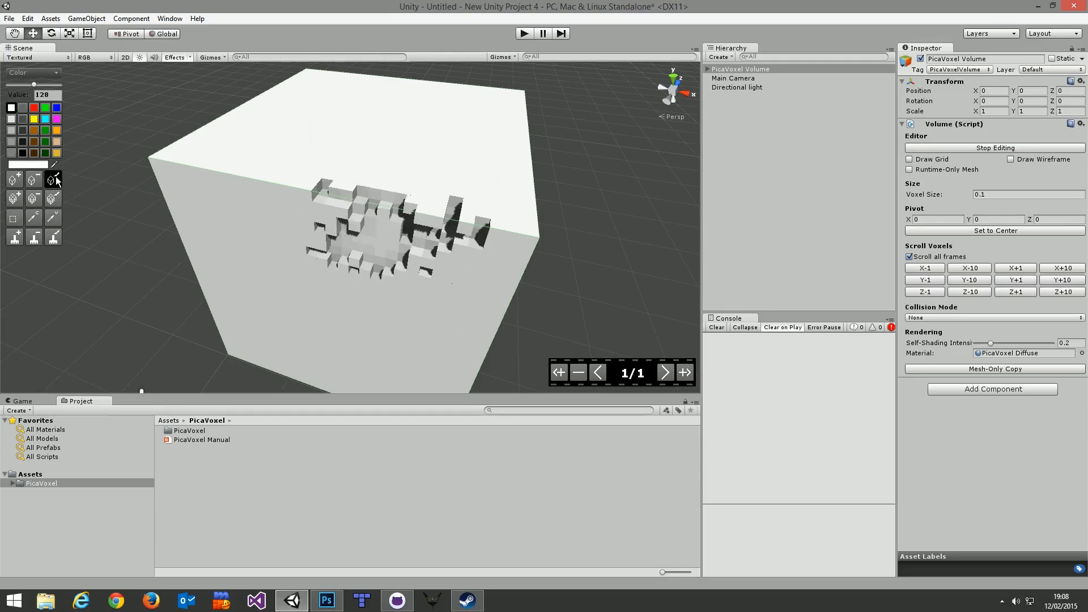
click(34, 108)
mouse_move(285, 144)
mouse_down()
mouse_move(371, 162)
mouse_move(340, 136)
mouse_move(261, 153)
mouse_move(333, 172)
mouse_move(386, 274)
mouse_move(323, 226)
mouse_move(374, 244)
mouse_move(355, 235)
mouse_move(326, 250)
mouse_move(363, 193)
mouse_move(425, 210)
mouse_move(481, 207)
mouse_move(462, 244)
mouse_move(406, 230)
mouse_move(420, 260)
mouse_move(300, 216)
mouse_move(426, 242)
mouse_move(397, 180)
mouse_move(337, 173)
mouse_up()
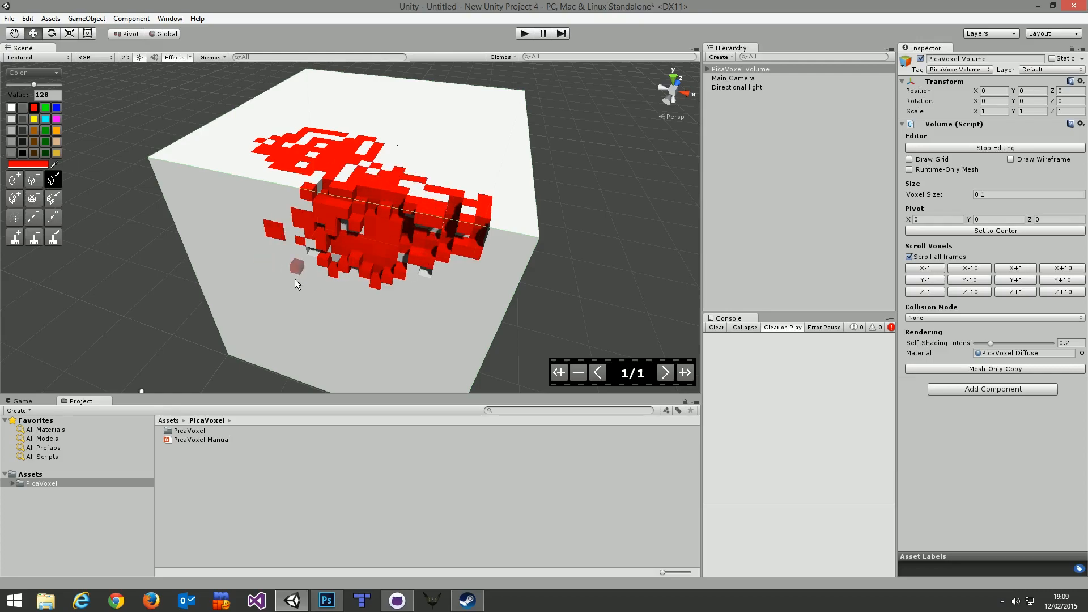
- Fill the remaining gaps of the cavity flush with the cube's front face by adding continuous layers of red voxels
click(15, 198)
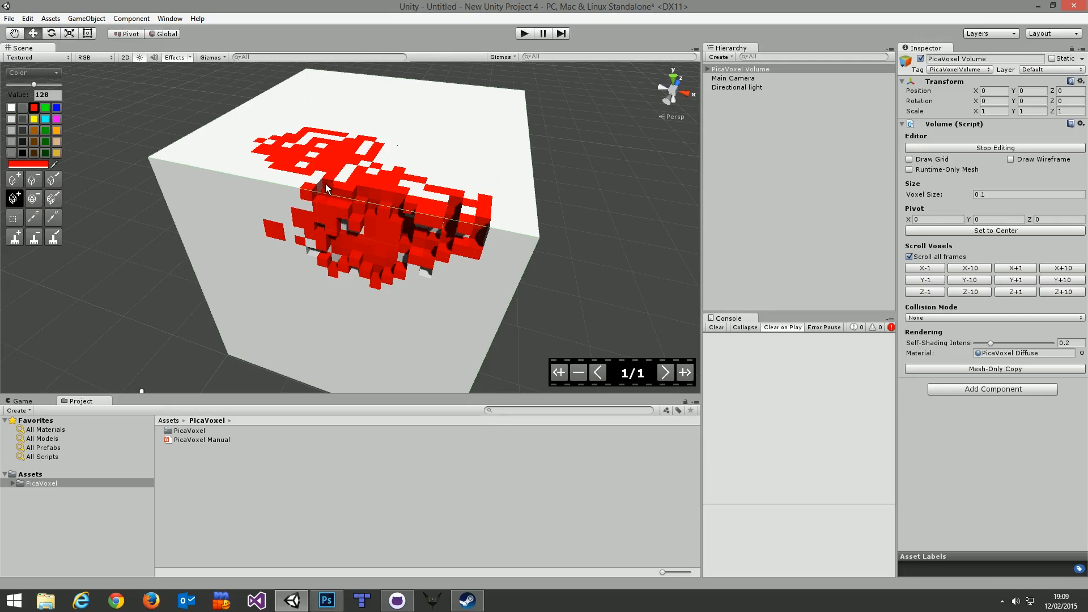
mouse_move(325, 183)
mouse_down()
mouse_move(386, 264)
mouse_move(420, 236)
mouse_move(453, 241)
mouse_move(374, 282)
mouse_move(396, 266)
mouse_move(432, 274)
mouse_move(473, 235)
mouse_move(391, 250)
mouse_move(402, 238)
mouse_move(448, 244)
mouse_move(426, 276)
mouse_move(431, 249)
mouse_move(396, 227)
mouse_move(442, 281)
mouse_move(396, 226)
mouse_move(431, 238)
mouse_move(408, 249)
mouse_move(423, 275)
mouse_move(408, 227)
mouse_move(428, 278)
mouse_up()
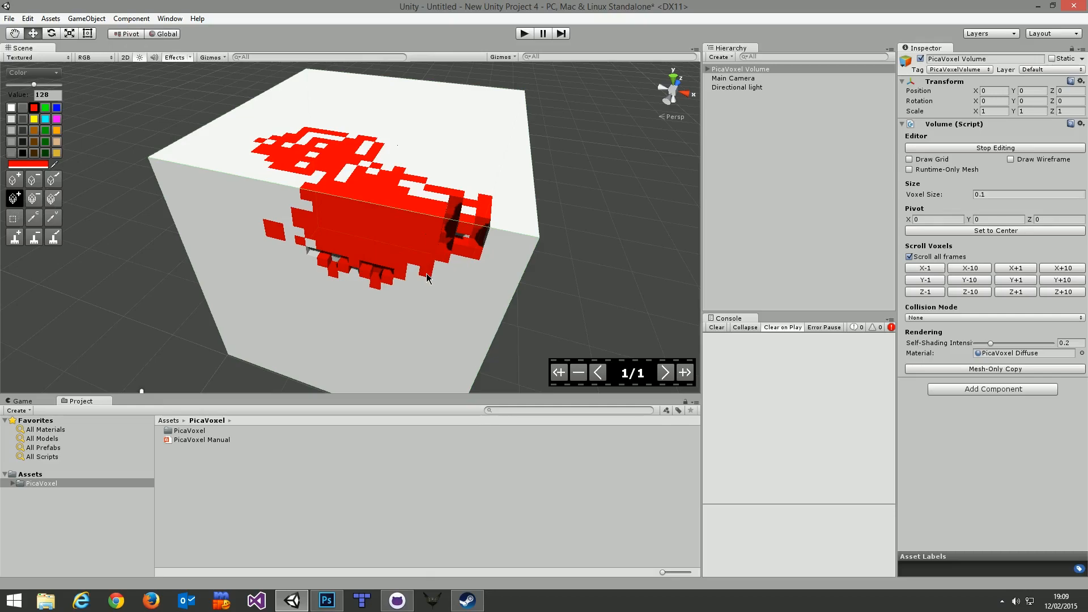
drag(455, 210, 451, 248)
click(463, 241)
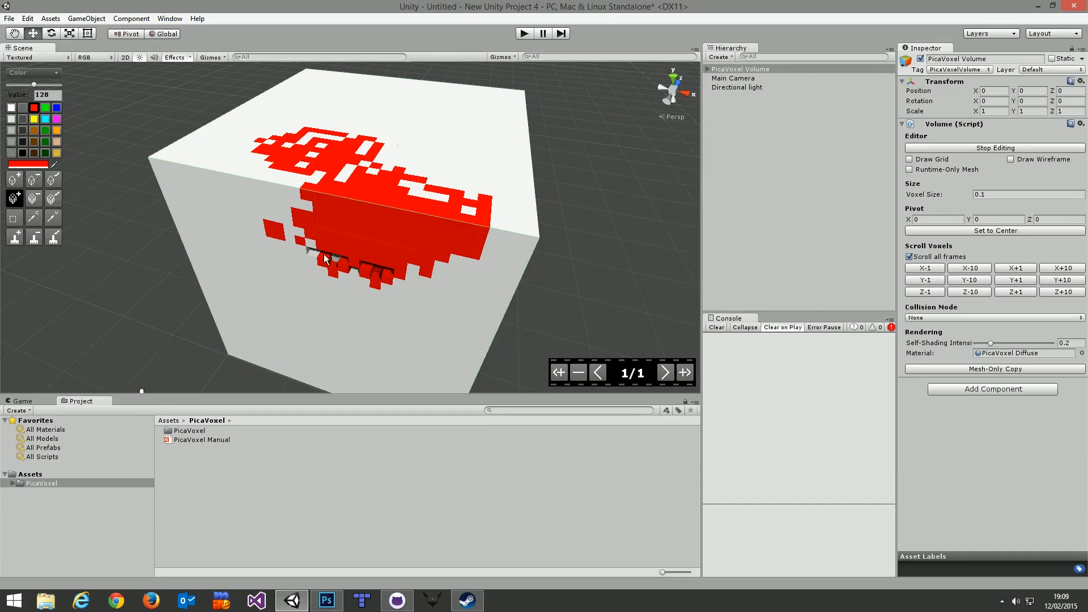
mouse_move(312, 256)
mouse_down()
mouse_move(391, 287)
mouse_move(478, 175)
mouse_move(447, 148)
mouse_move(435, 197)
mouse_up()
click(375, 262)
- Carve layered grooves and steps into the cube's top and front faces with the continuous voxel removal tool
alt+drag(385, 261, 428, 293)
alt+scroll(427, 286, up, 5)
alt+scroll(473, 283, down, 3)
alt+scroll(474, 272, up, 4)
alt+scroll(474, 271, down, 3)
alt+drag(473, 270, 135, 217)
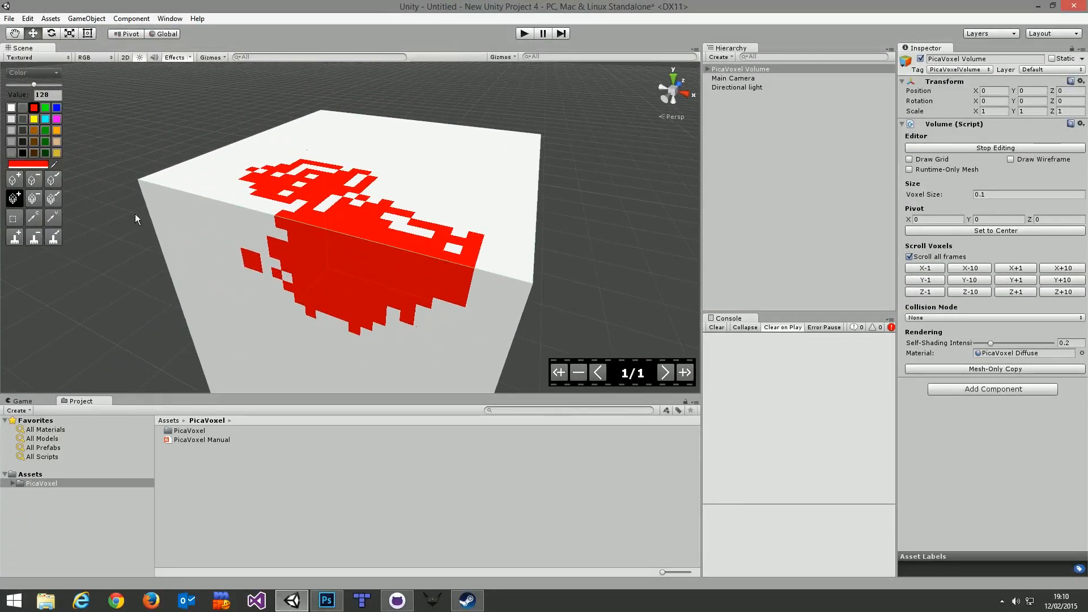
alt+drag(351, 294, 433, 175)
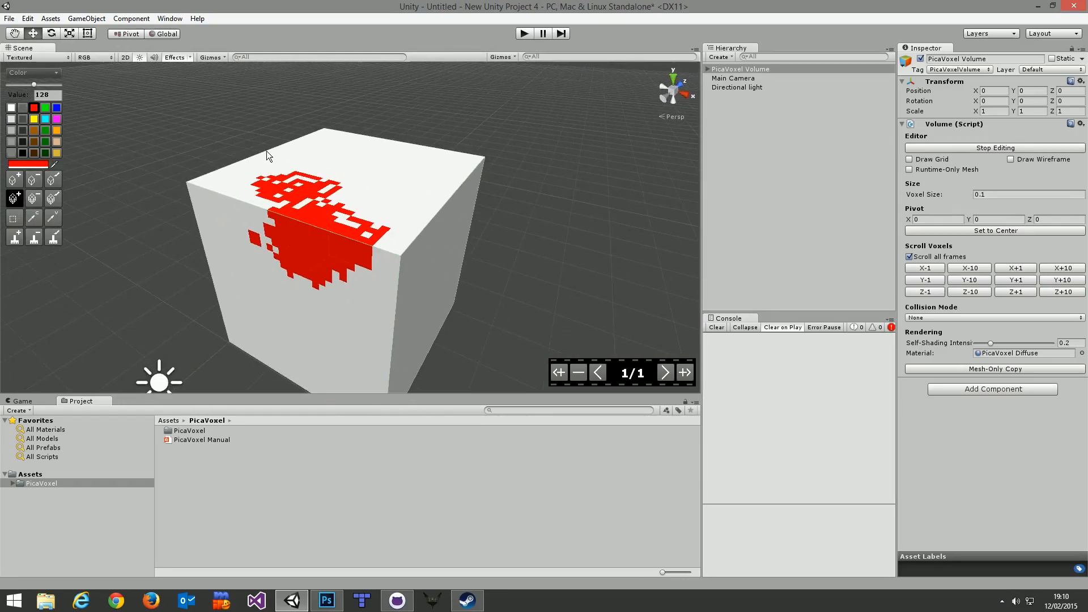
click(34, 199)
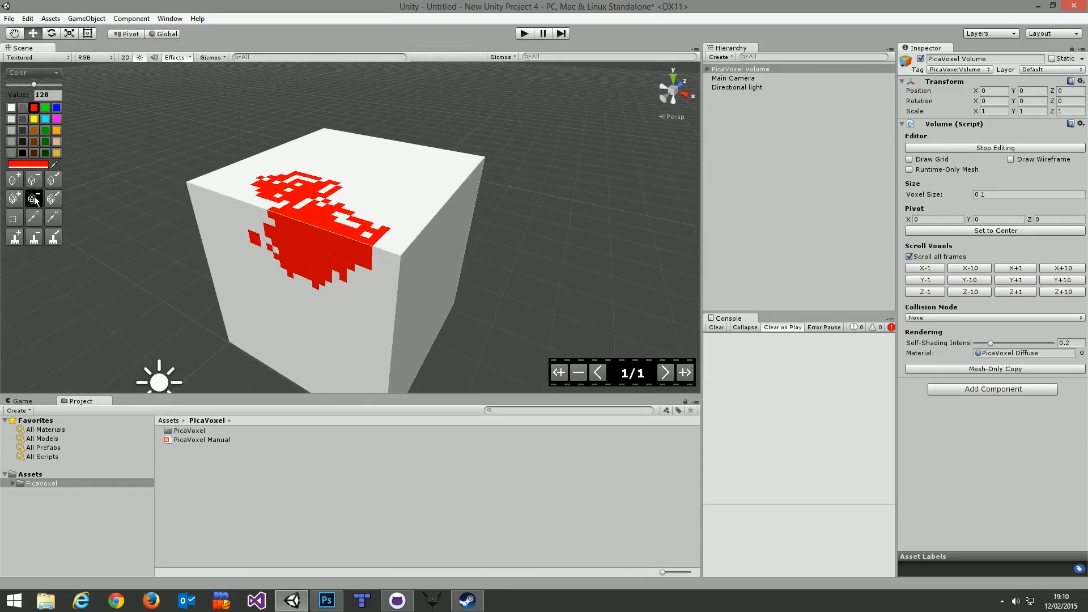
drag(349, 164, 333, 309)
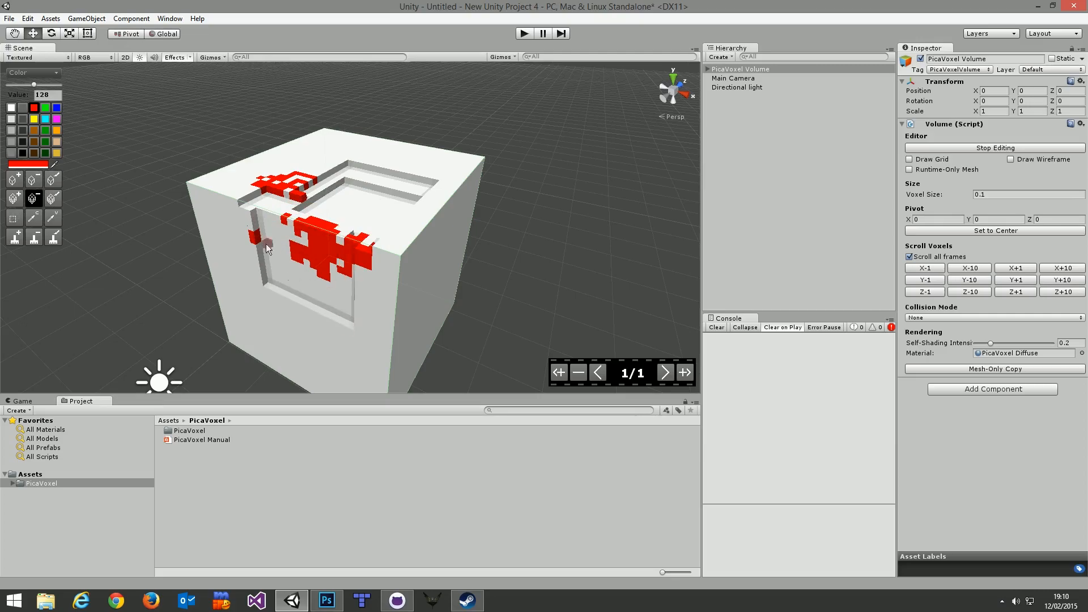
drag(309, 242, 342, 299)
drag(282, 196, 341, 281)
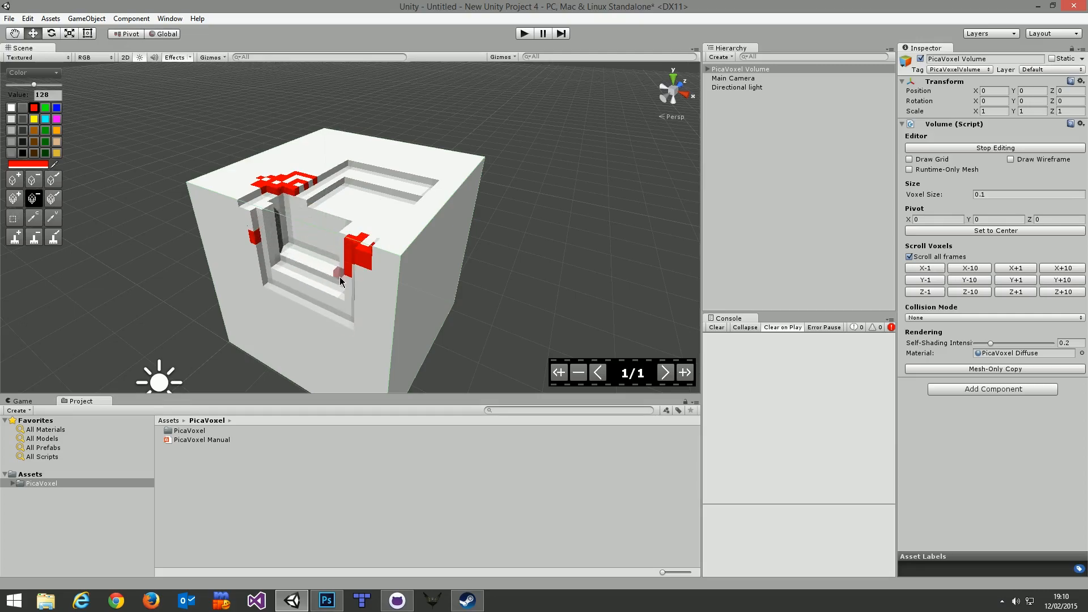
drag(299, 187, 342, 251)
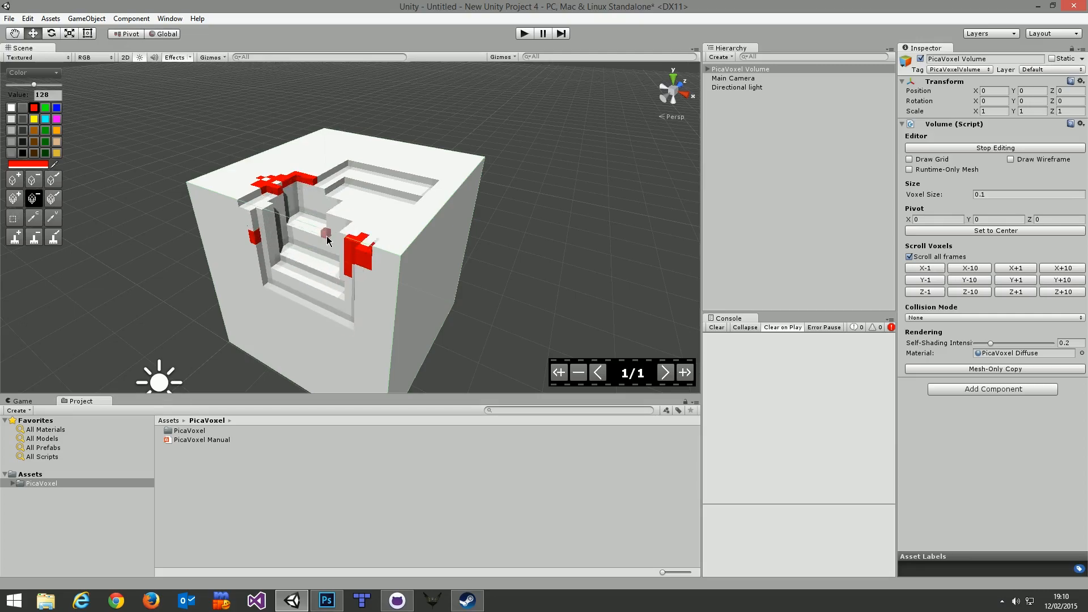
- Remove the bulk of the cube layer by layer, leaving only a floor and two back walls
alt+drag(490, 205, 466, 225)
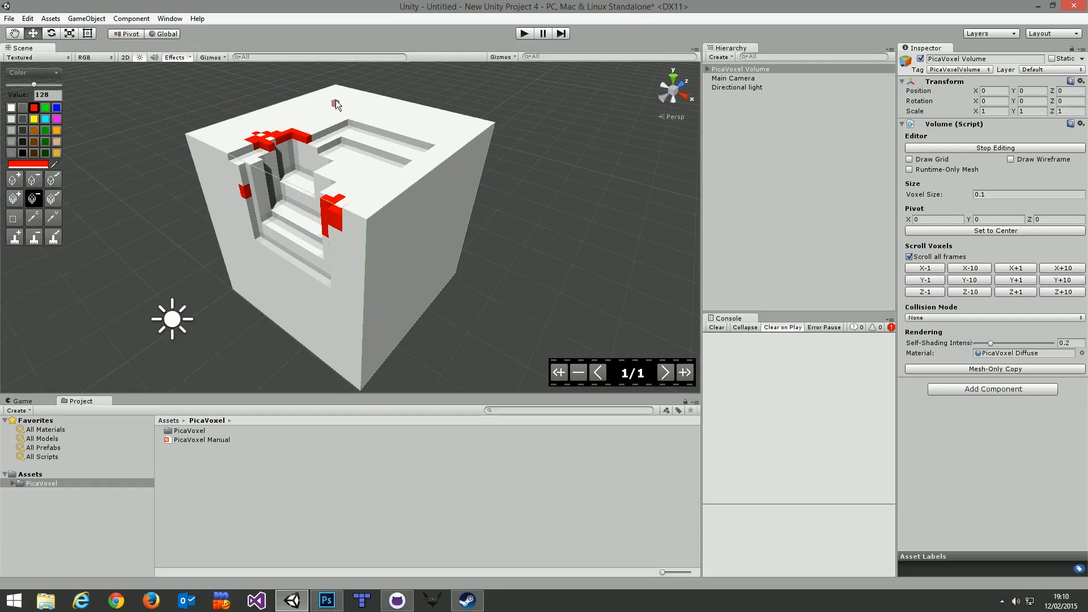
drag(336, 100, 361, 378)
right_drag(361, 307, 427, 277)
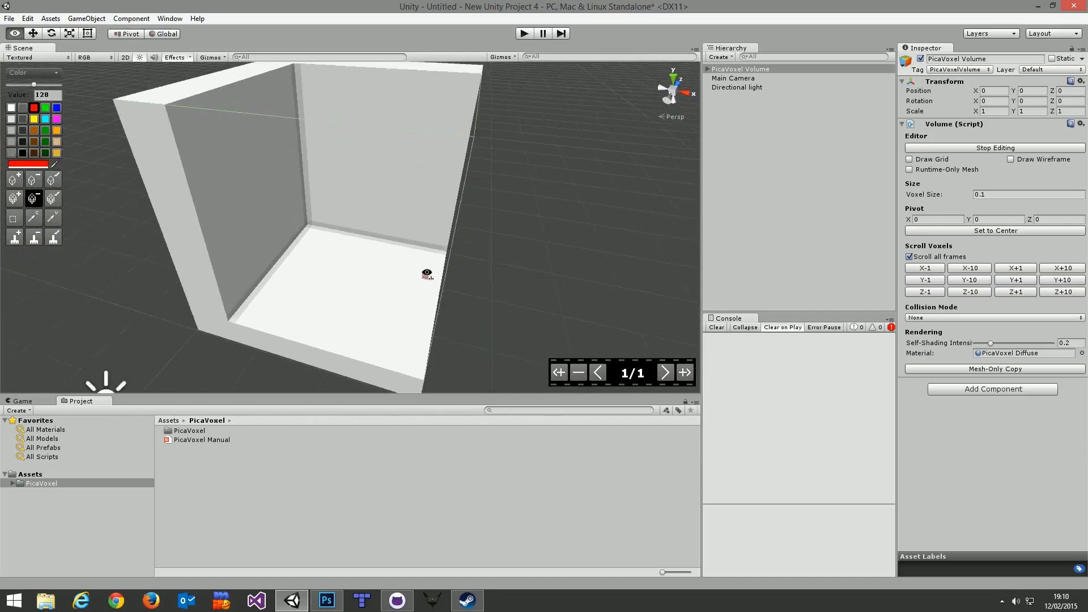
- Build up a stepped brown block on the white floor by adding layers of voxels
click(17, 199)
click(36, 143)
drag(305, 252, 372, 326)
drag(346, 285, 376, 317)
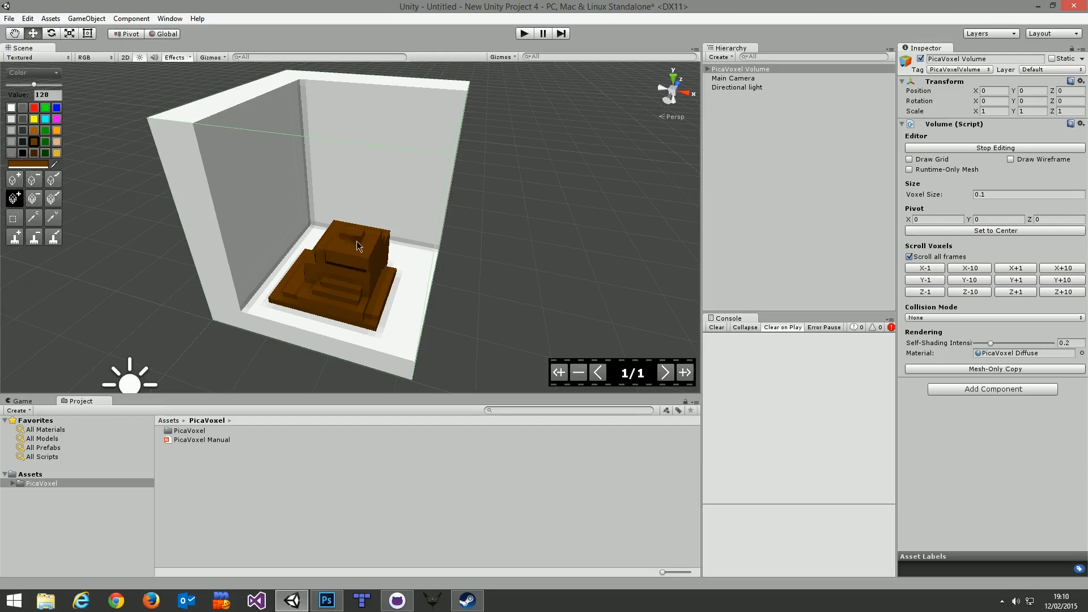
mouse_move(324, 265)
mouse_down()
mouse_move(367, 272)
mouse_move(362, 249)
mouse_move(272, 243)
mouse_move(374, 214)
mouse_move(437, 267)
mouse_move(477, 267)
mouse_up()
- Paint the whole brown block orange with the continuous voxel paint tool
scroll(246, 239, up, 5)
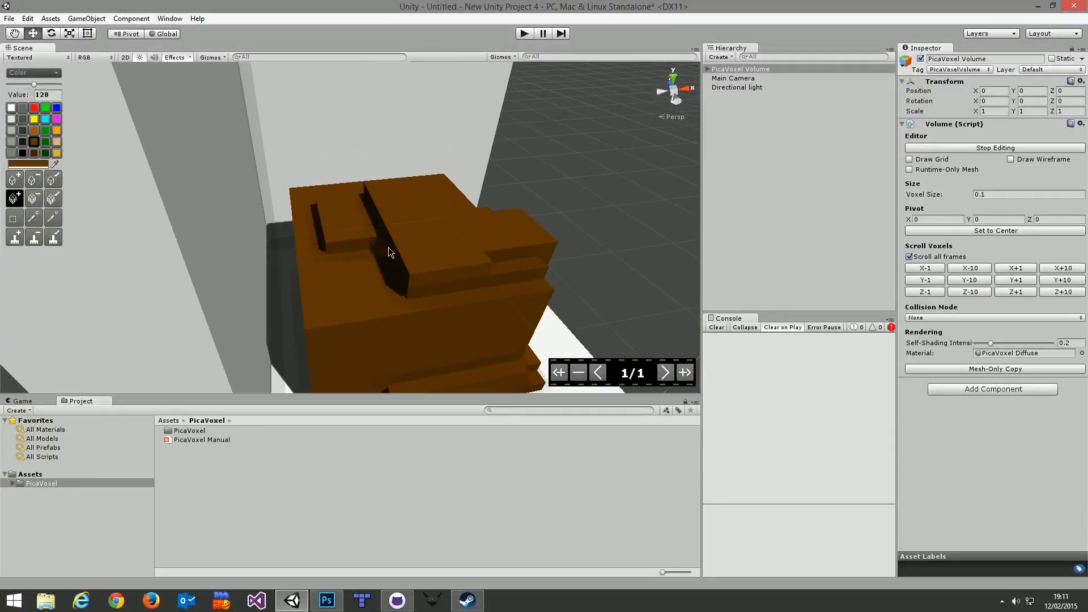
mouse_move(495, 220)
alt+mouse_down()
mouse_move(430, 208)
mouse_move(402, 170)
mouse_move(417, 164)
mouse_move(365, 124)
mouse_move(391, 112)
mouse_move(383, 174)
mouse_move(389, 165)
mouse_move(300, 184)
alt+mouse_up()
click(57, 131)
click(53, 198)
alt+drag(366, 205, 339, 175)
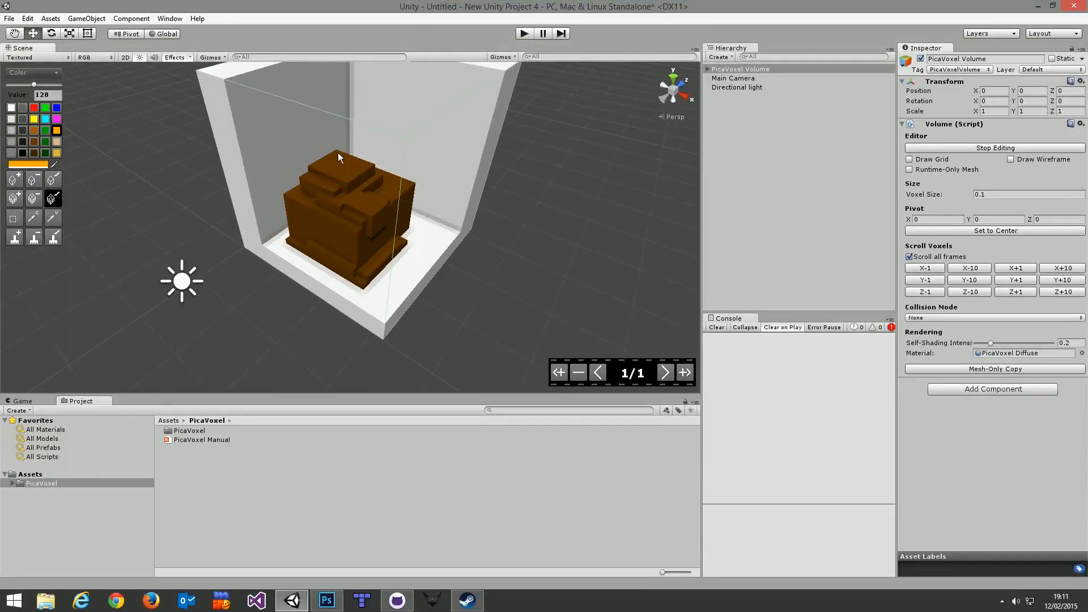
mouse_move(347, 203)
mouse_down()
mouse_move(361, 281)
mouse_move(370, 206)
mouse_move(368, 250)
mouse_move(343, 286)
mouse_move(350, 295)
mouse_move(282, 227)
mouse_move(304, 317)
mouse_move(294, 250)
mouse_move(132, 190)
mouse_up()
- Cut the orange block down layer by layer to a low, flat-topped slab
click(34, 198)
drag(284, 231, 318, 304)
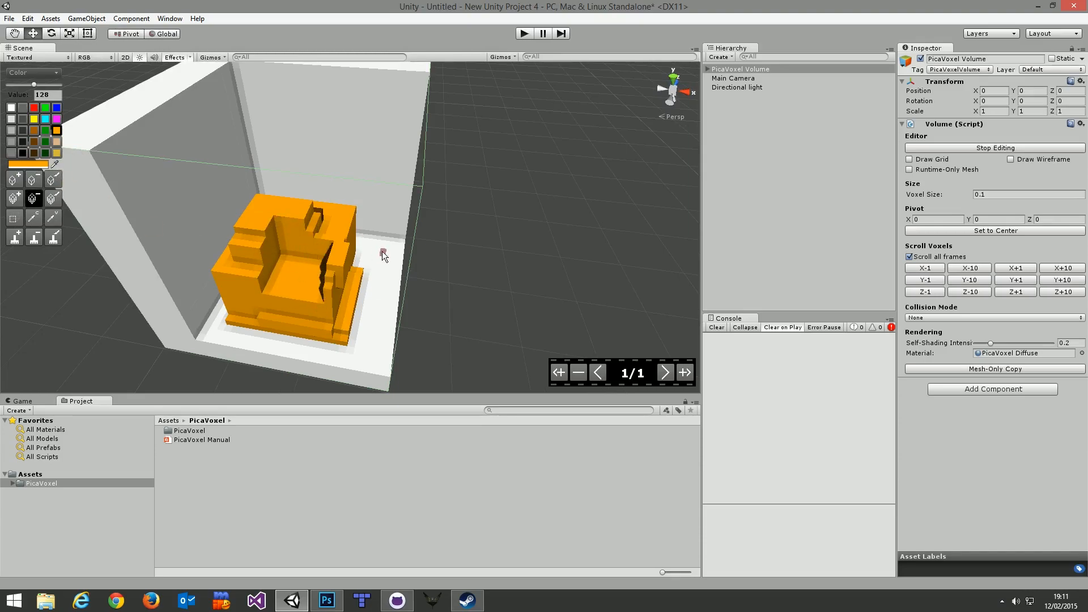
alt+drag(456, 174, 359, 156)
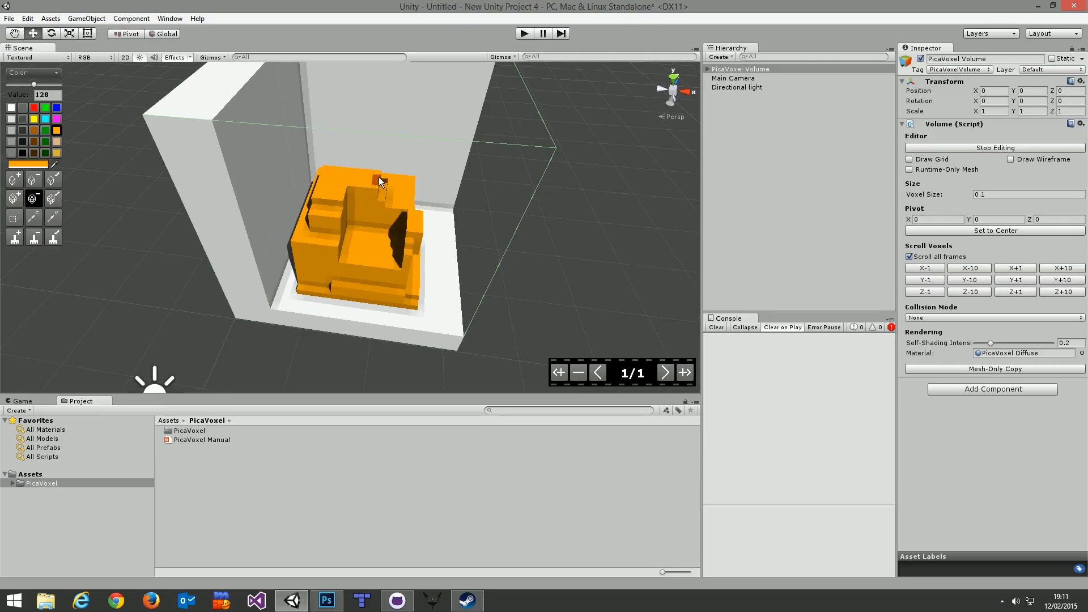
mouse_move(379, 172)
mouse_down()
mouse_move(340, 193)
mouse_move(304, 238)
mouse_up()
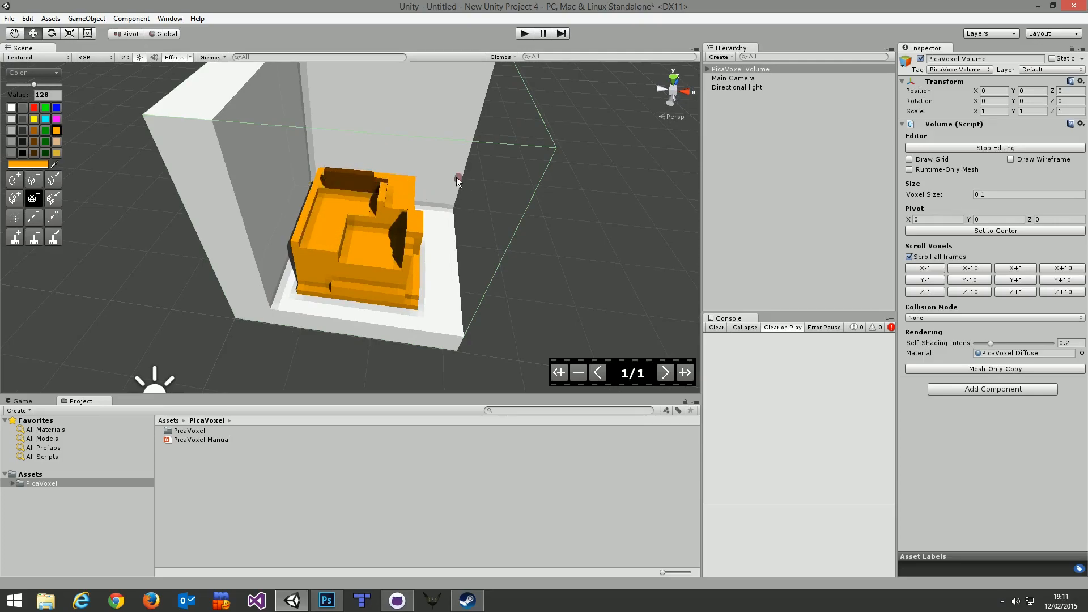
drag(411, 179, 301, 234)
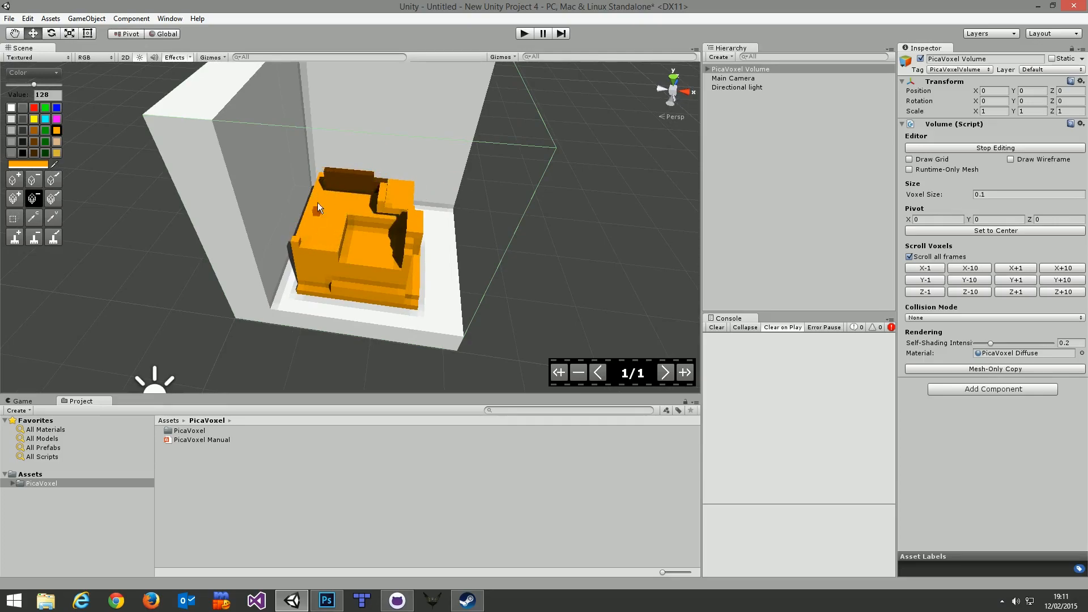
mouse_move(328, 175)
mouse_down()
mouse_move(397, 210)
mouse_move(417, 309)
mouse_up()
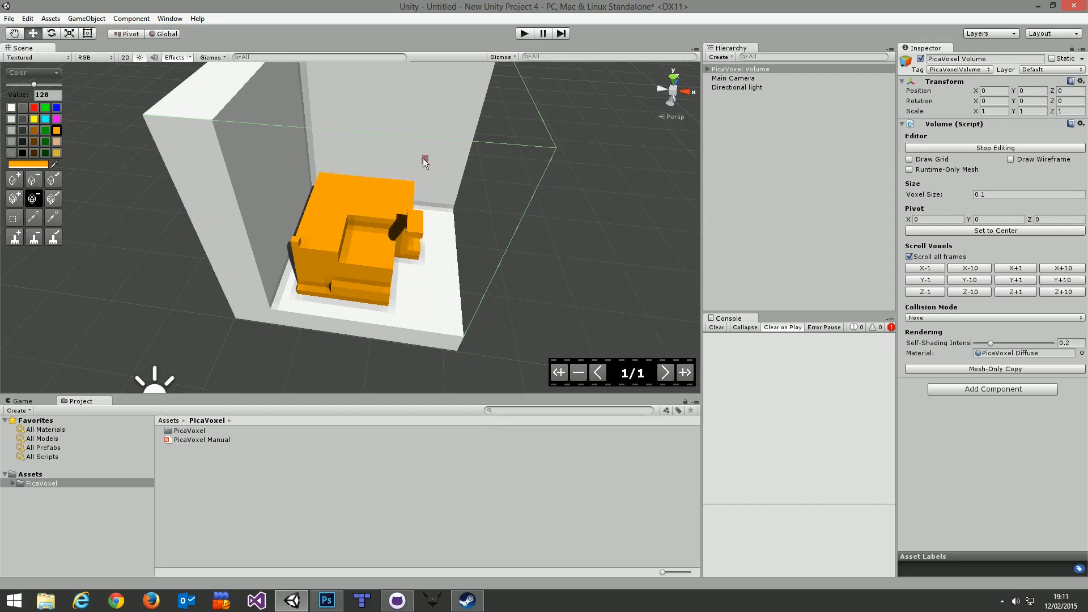
drag(414, 185, 296, 268)
click(292, 243)
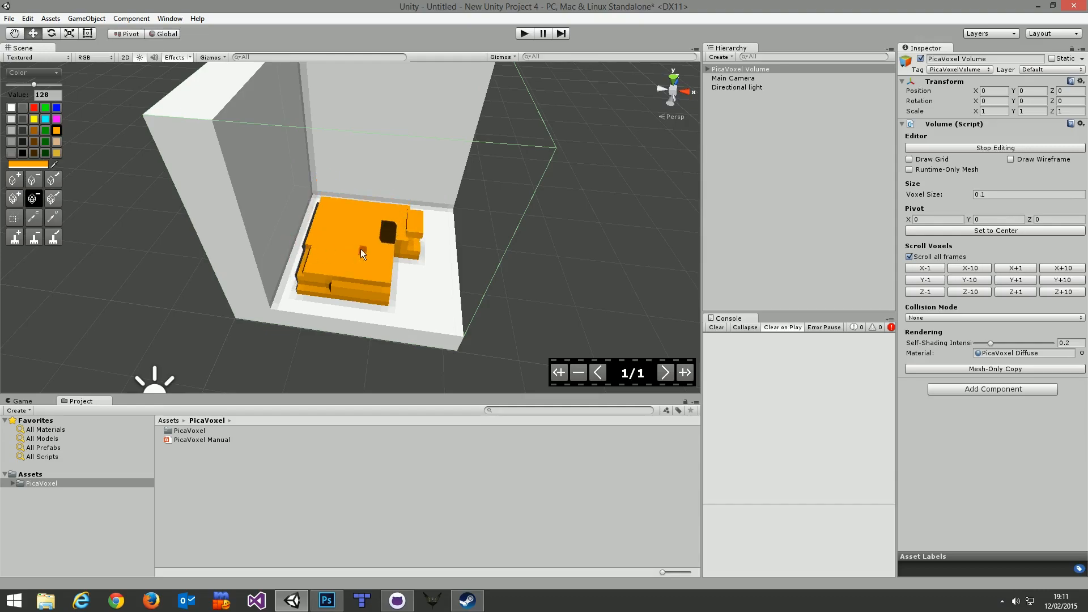
mouse_move(416, 214)
mouse_down()
mouse_move(419, 248)
mouse_move(403, 253)
mouse_move(359, 184)
mouse_move(311, 184)
mouse_move(388, 204)
mouse_up()
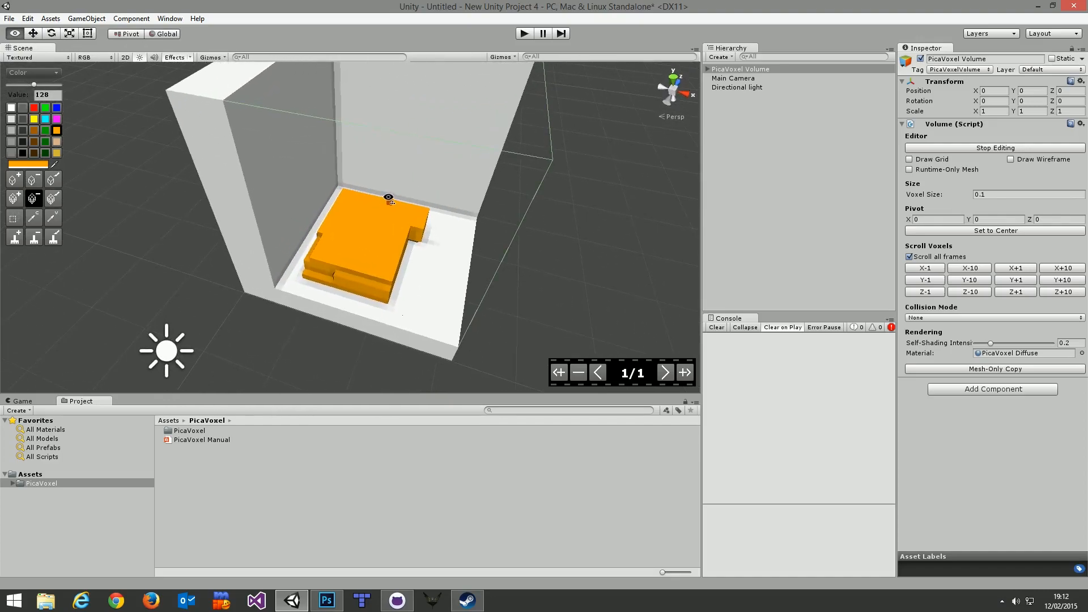
- Start a box selection and shrink it from the volume's upper back corner towards the orange slab
click(14, 219)
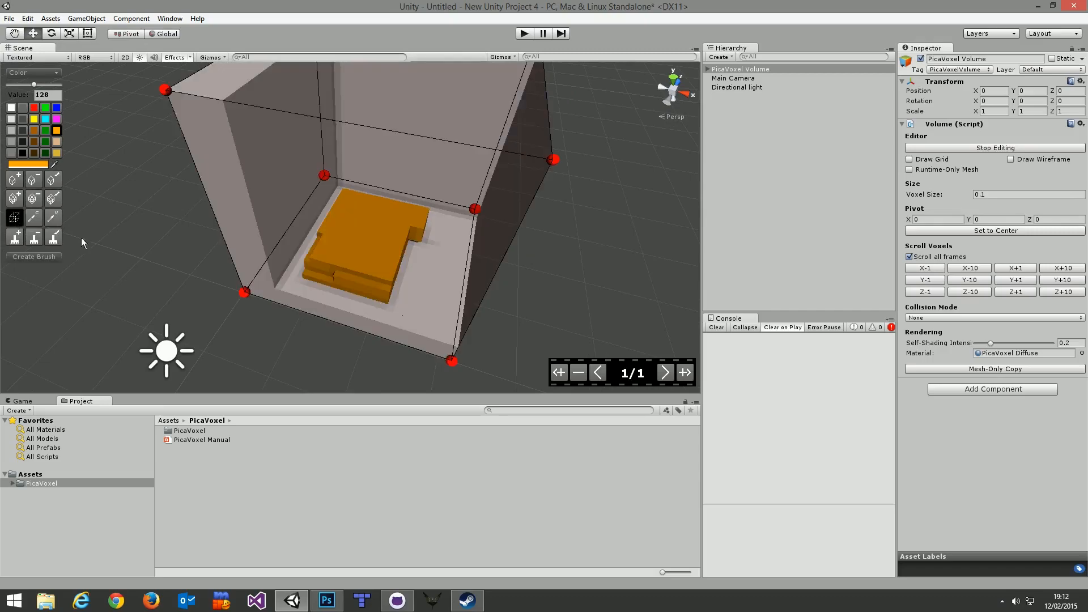
key(s)
right_drag(448, 262, 376, 199)
key(d)
key(w)
key(s)
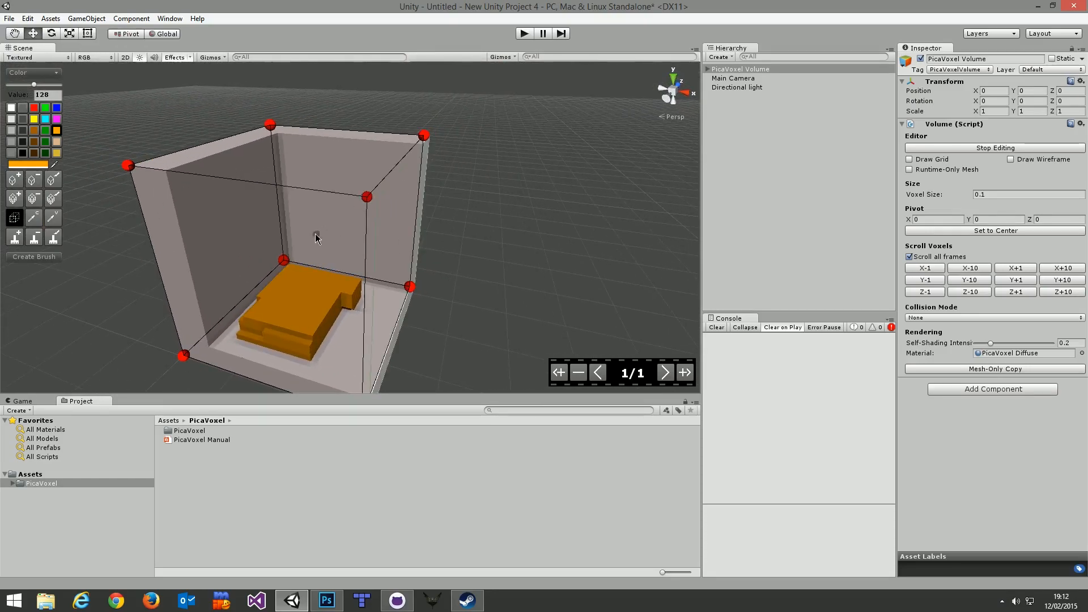
drag(423, 137, 293, 263)
- Adjust the selection box's corners from several sides until it encloses most of the orange slab
right_drag(292, 263, 132, 267)
key(w)
key(d)
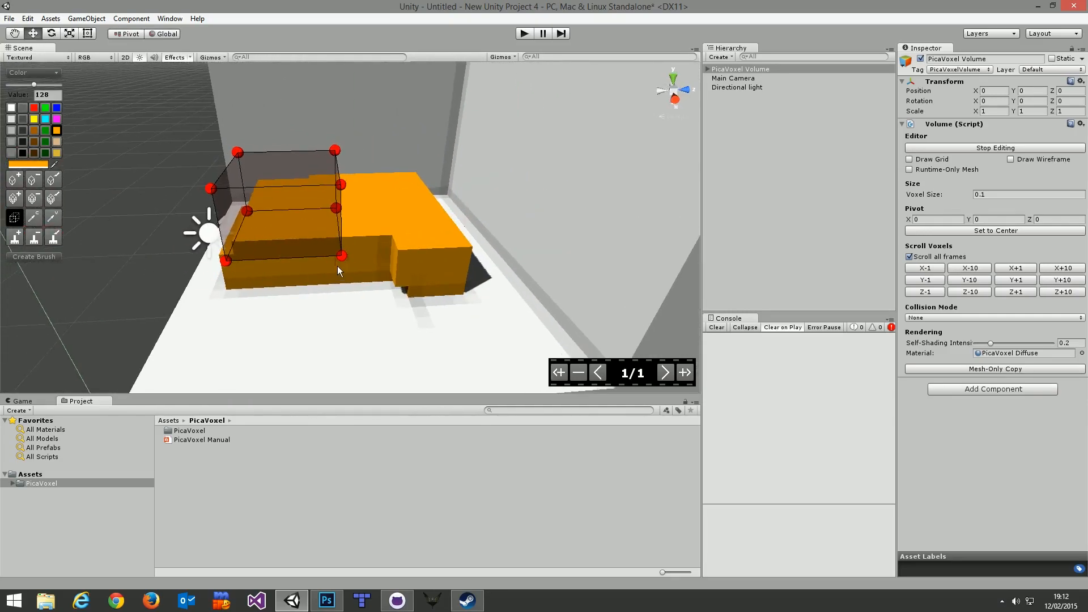
drag(342, 260, 456, 248)
right_drag(455, 248, 549, 227)
drag(289, 333, 421, 269)
right_drag(558, 252, 580, 197)
drag(260, 278, 397, 262)
right_drag(630, 198, 319, 202)
key(w)
drag(233, 269, 291, 264)
drag(608, 287, 522, 266)
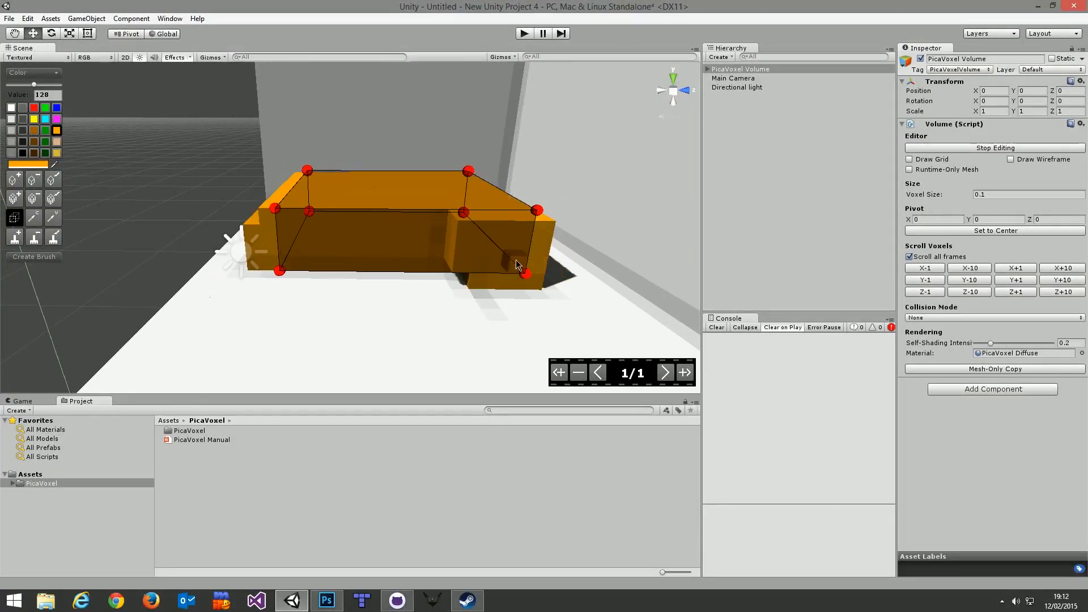
- Tighten the selection box from the front so that it covers only a smaller section of the orange slab
key(a)
right_drag(522, 264, 668, 169)
key(w)
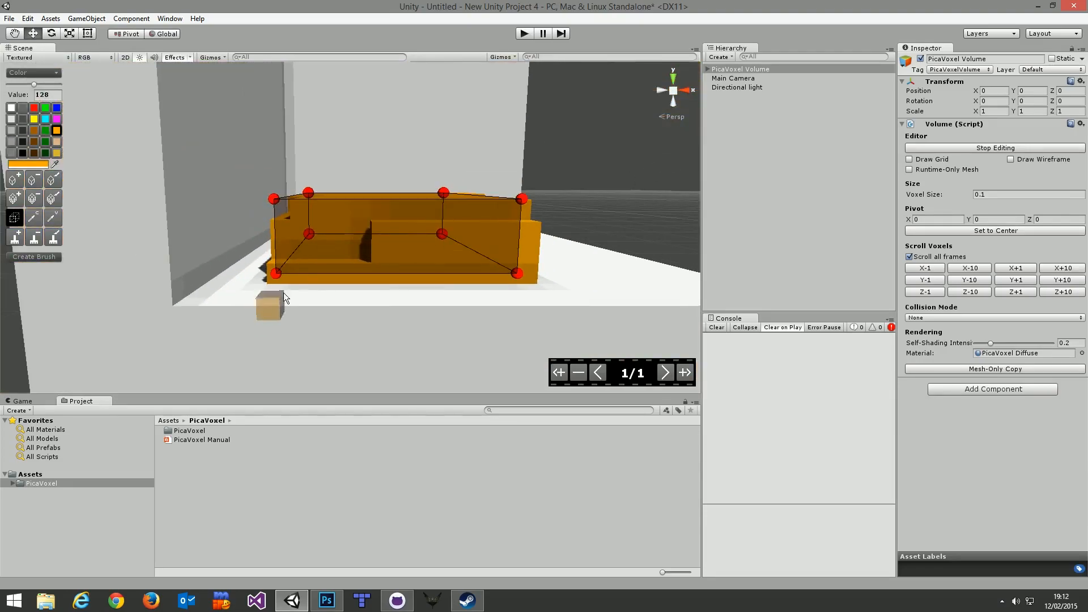
mouse_move(275, 273)
mouse_down()
mouse_move(313, 273)
mouse_move(294, 273)
mouse_up()
drag(293, 198, 310, 219)
drag(531, 199, 117, 236)
scroll(117, 236, up, 3)
alt+drag(1069, 222, 533, 221)
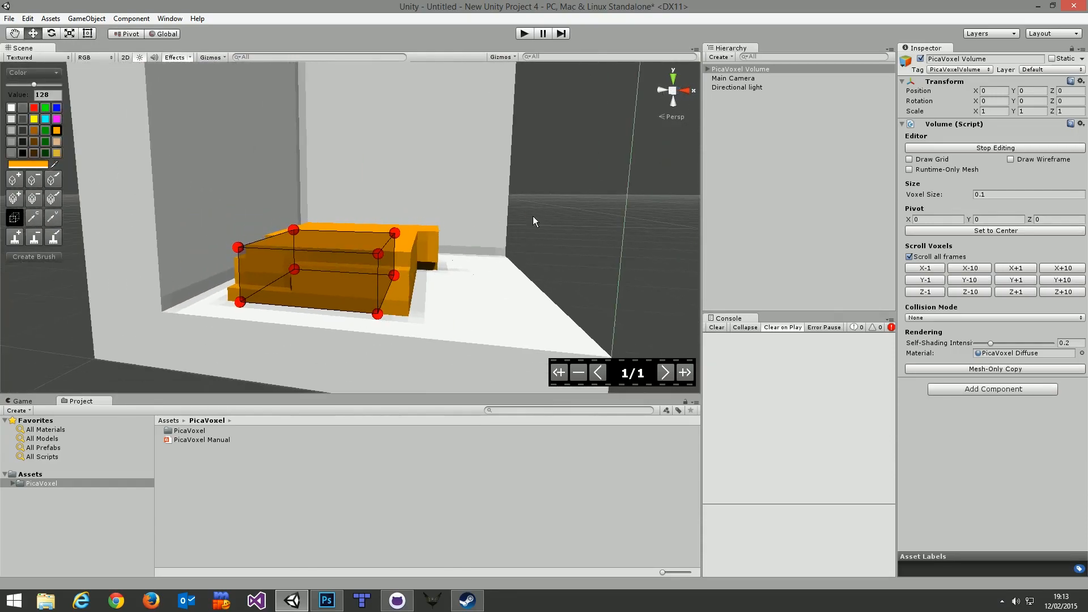
- Create a brush from the selected voxels and stamp several copies onto the slab, wall and floor
click(40, 257)
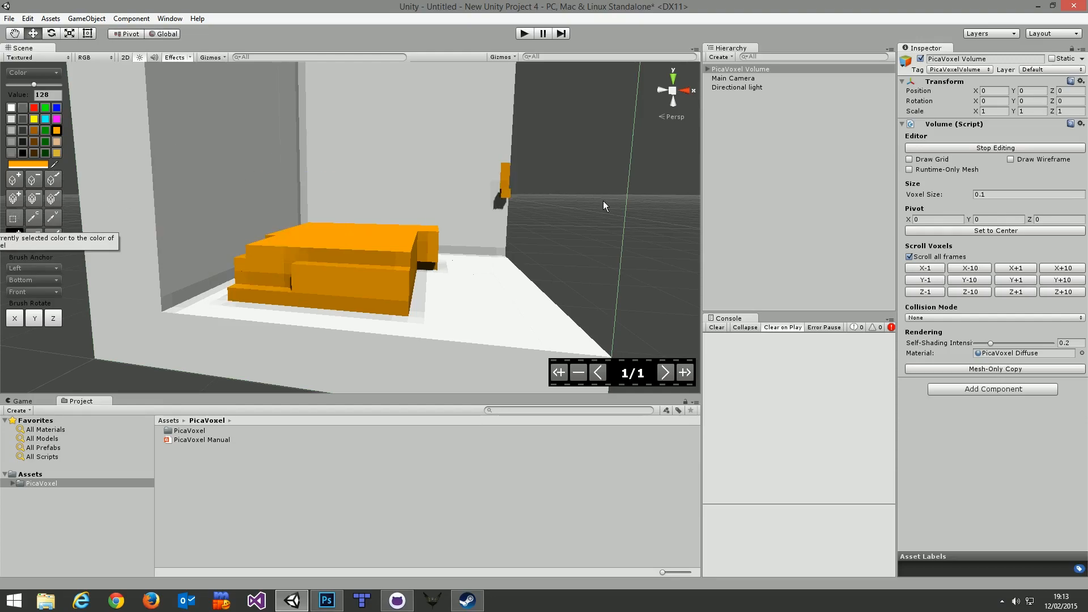
mouse_move(390, 213)
alt+mouse_down()
mouse_move(417, 117)
mouse_move(317, 227)
alt+mouse_up()
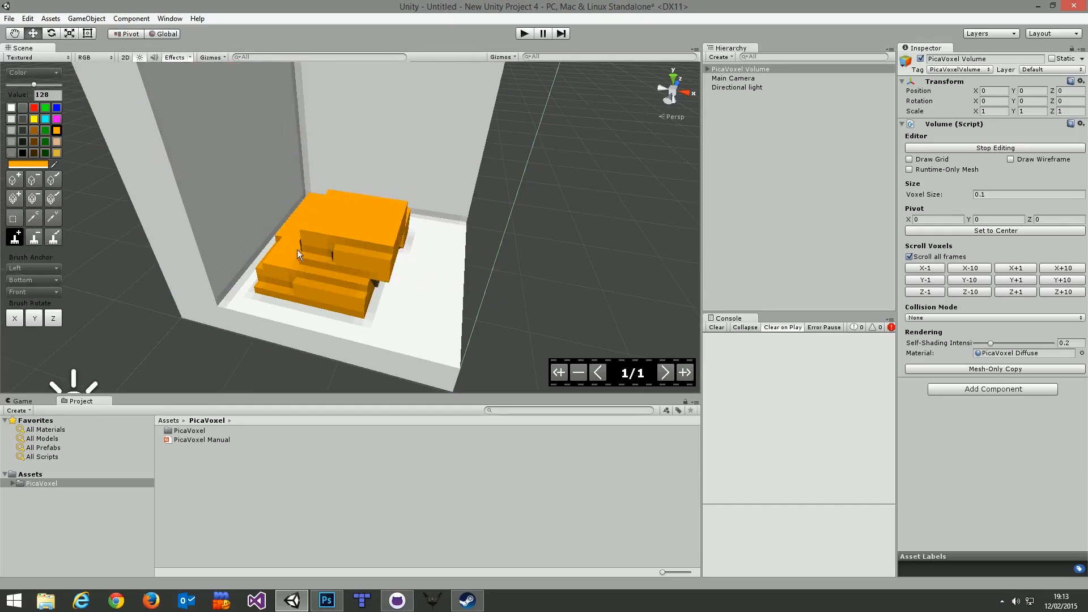
click(330, 232)
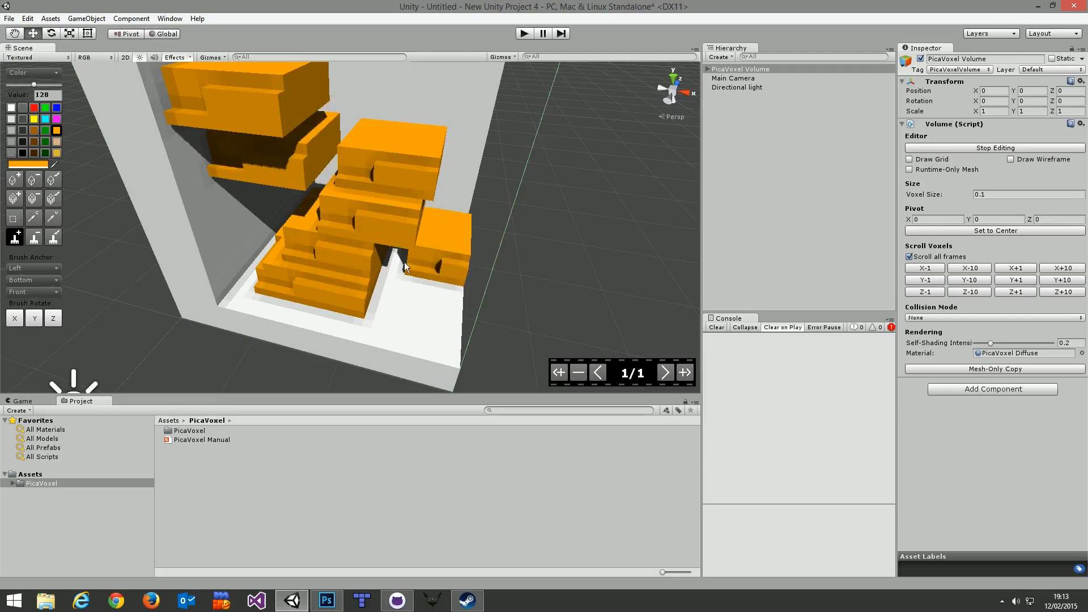
- Set the brush anchor to Center on all three axes
scroll(408, 253, down, 5)
mouse_move(407, 253)
alt+mouse_down()
mouse_move(396, 202)
mouse_move(397, 238)
mouse_move(417, 200)
mouse_move(427, 207)
mouse_move(389, 208)
mouse_move(369, 179)
alt+mouse_up()
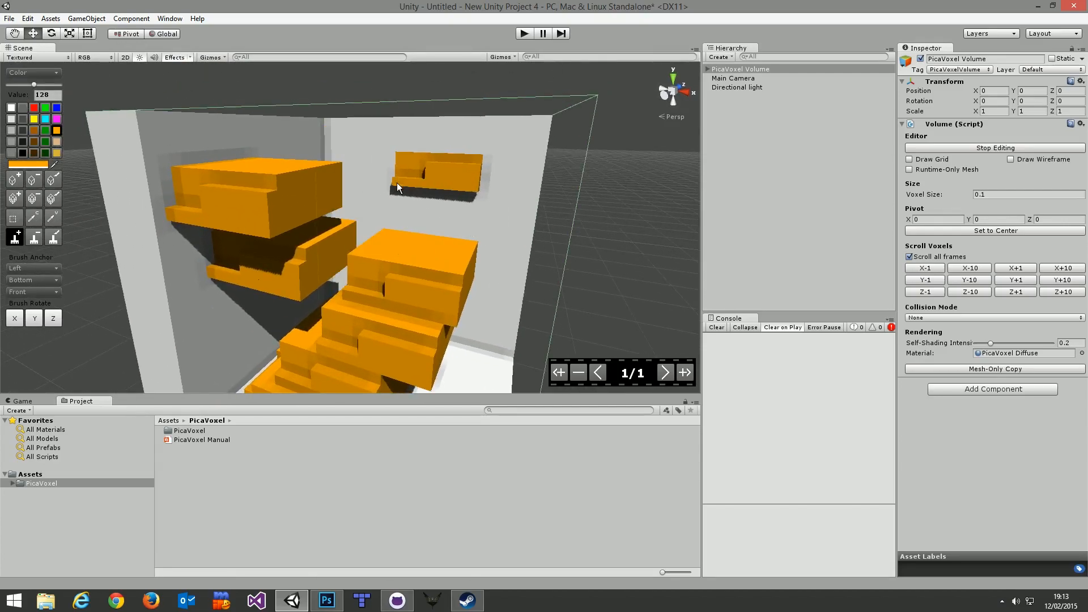
mouse_move(385, 182)
alt+mouse_down()
mouse_move(230, 185)
mouse_move(396, 187)
alt+mouse_up()
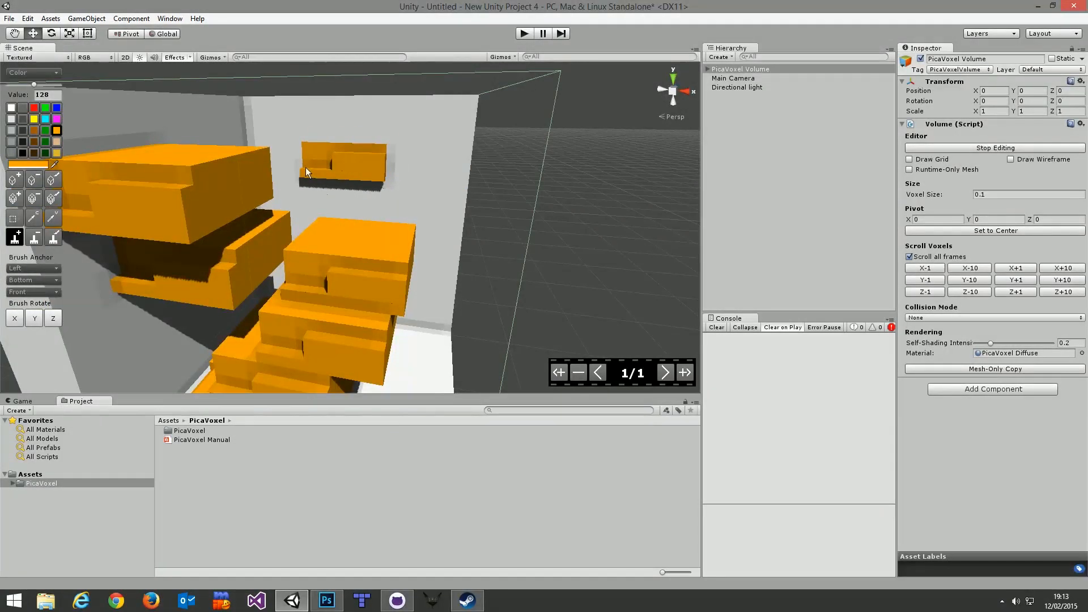
alt+scroll(332, 188, down, 6)
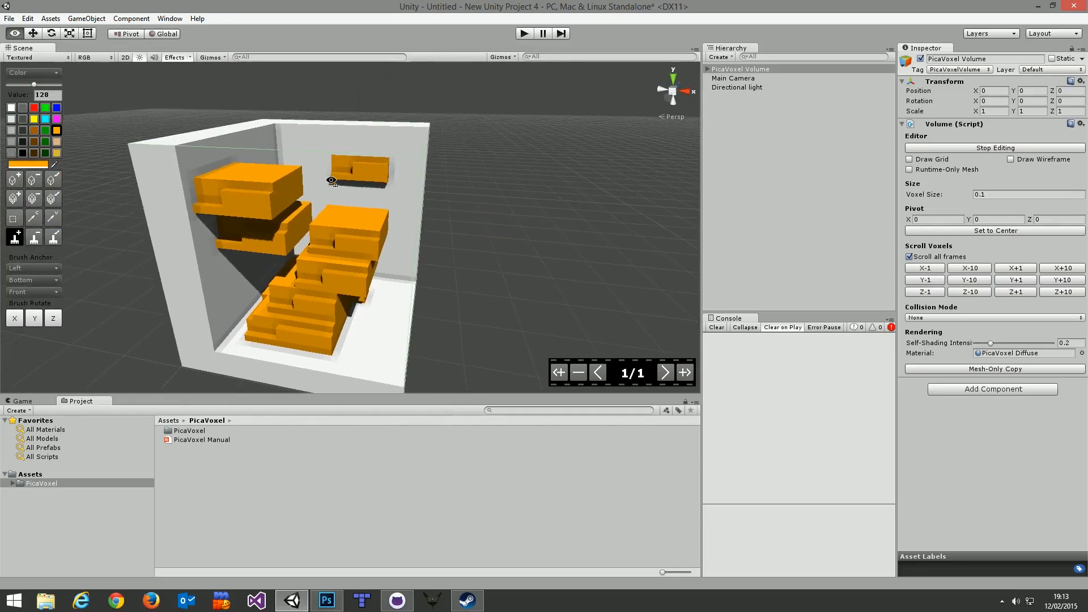
alt+scroll(332, 182, up, 5)
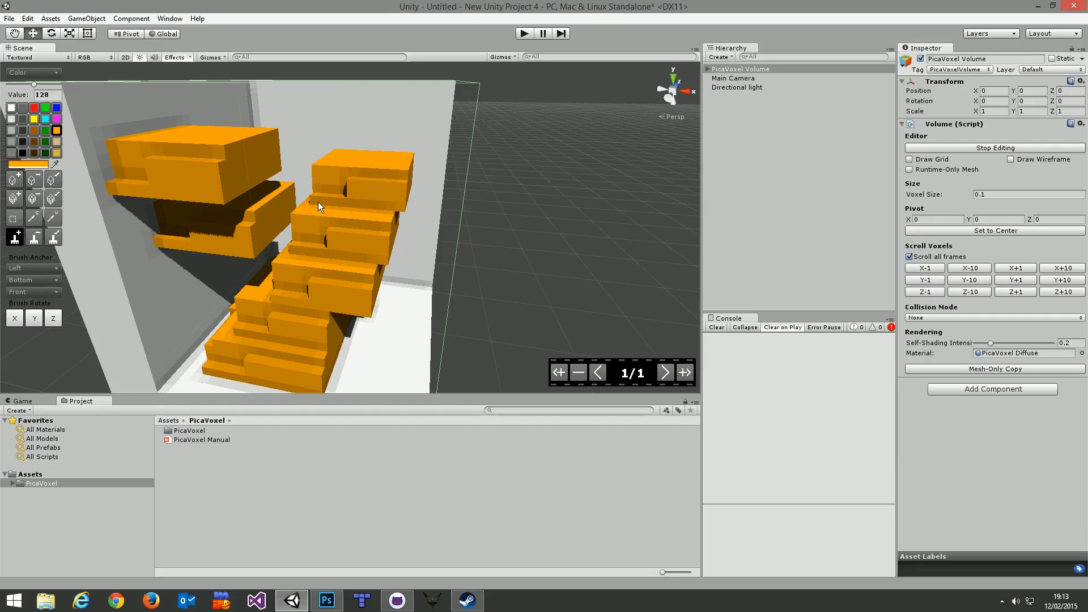
click(39, 268)
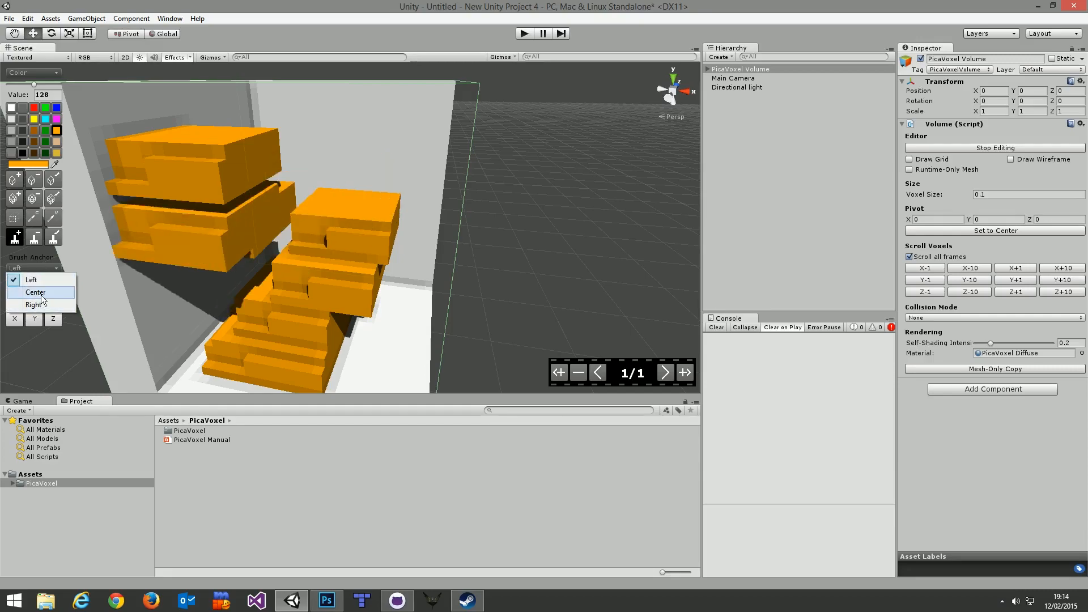
click(41, 292)
click(34, 280)
click(35, 304)
click(34, 291)
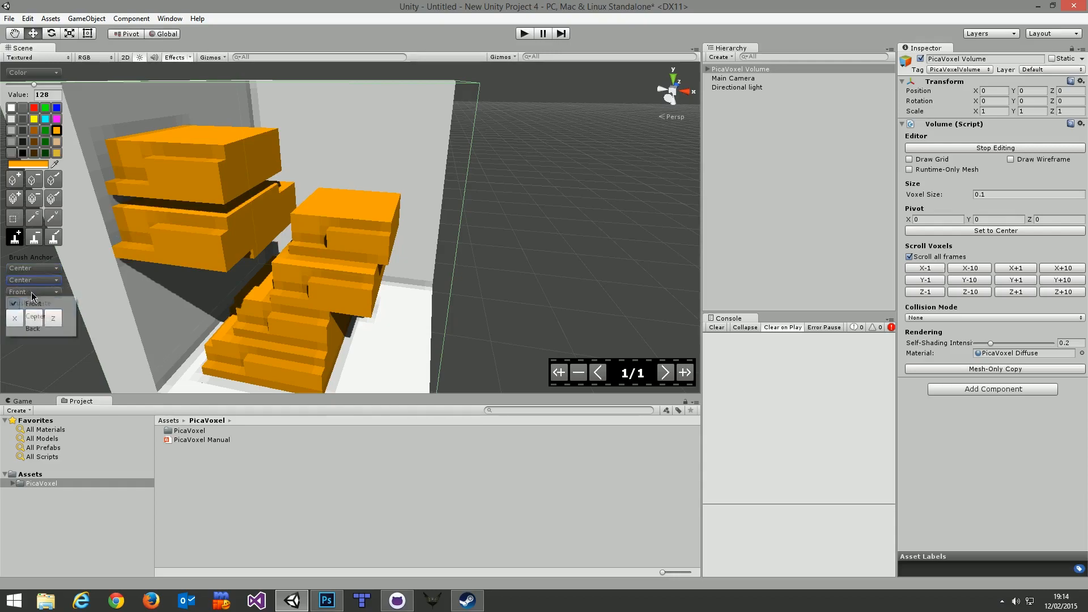
click(36, 316)
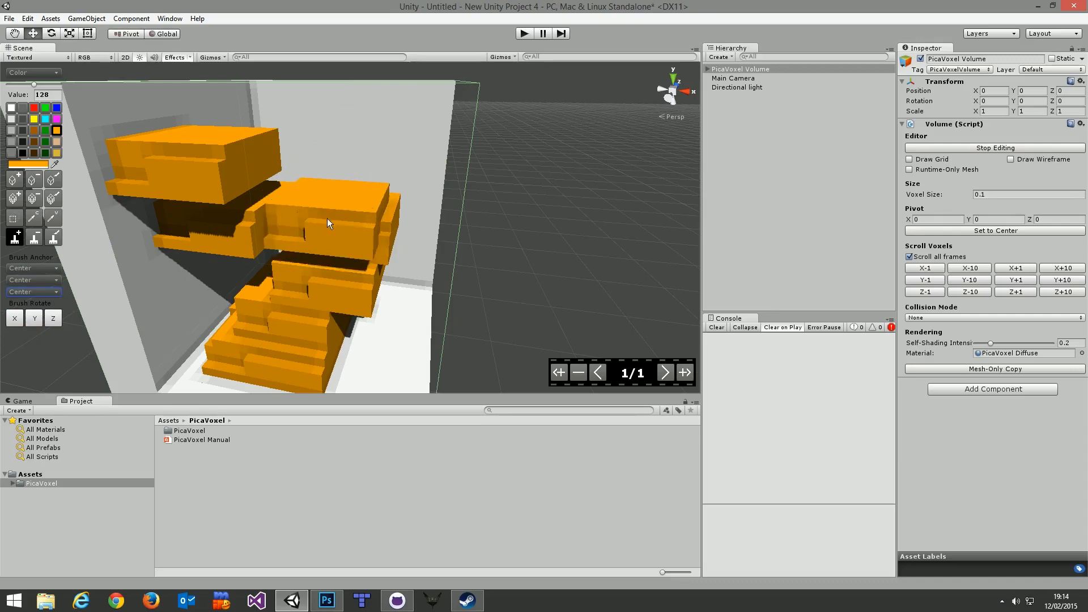
- Stamp two centre-anchored copies of the brush, one on the front of the floor and one on the lower orange blocks
mouse_move(336, 341)
alt+mouse_down()
mouse_move(356, 284)
mouse_move(400, 324)
alt+mouse_up()
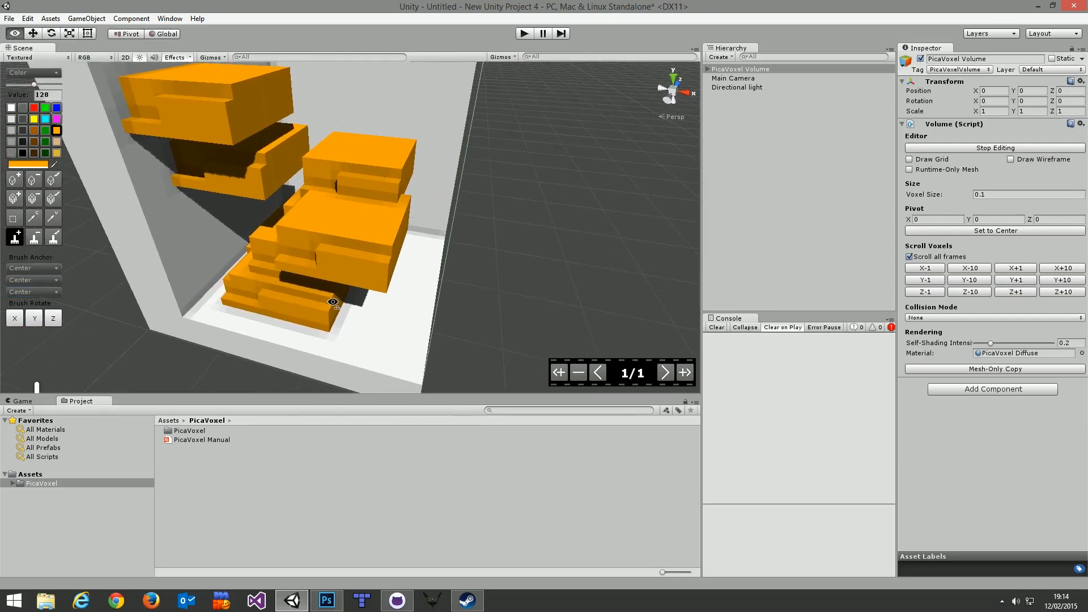
click(386, 308)
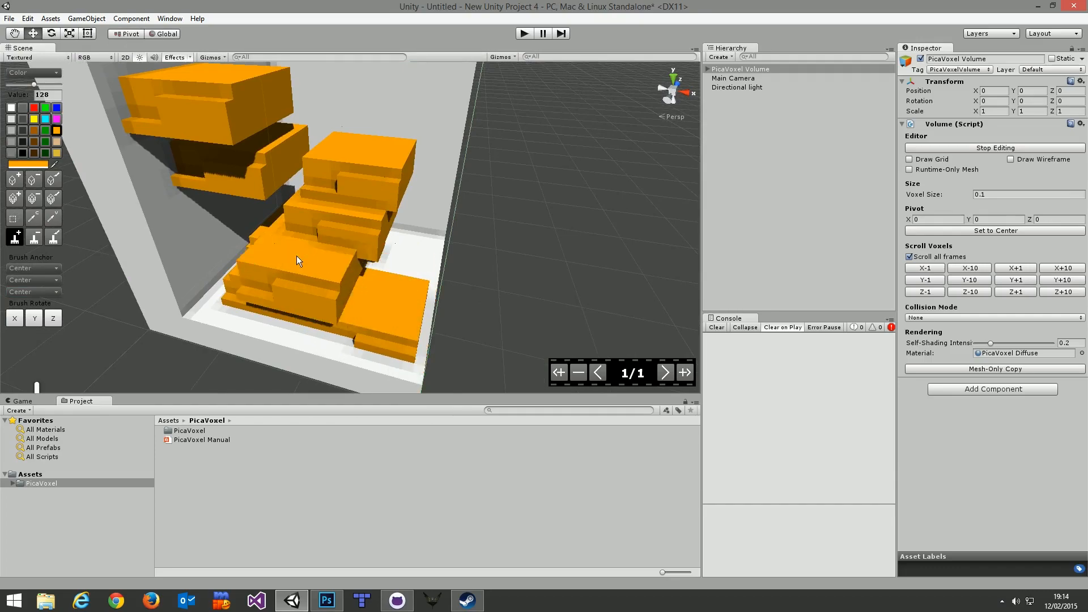
click(288, 266)
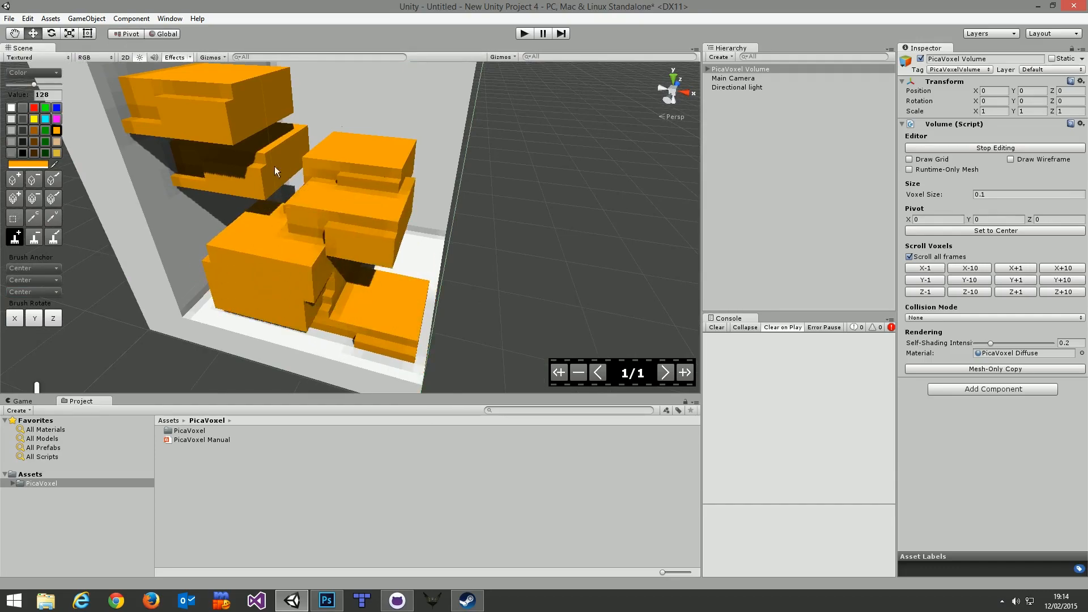
- Set the brush anchor's depth to Back and its vertical position to Bottom, keeping Center horizontally
click(45, 266)
click(101, 270)
click(38, 293)
click(32, 328)
click(39, 280)
click(36, 292)
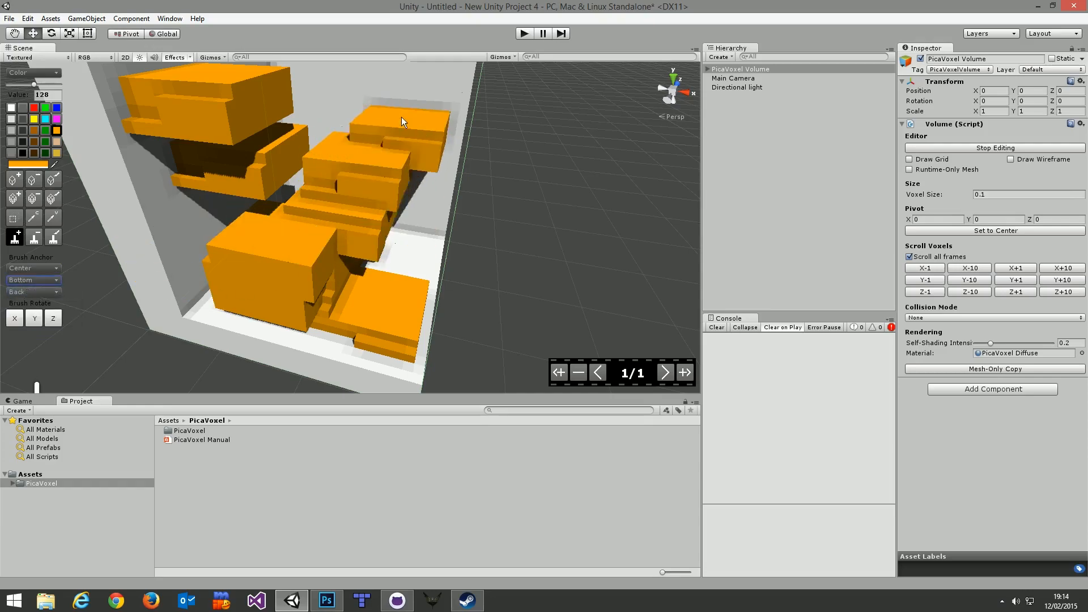
- Stamp several copies of the re-anchored brush against the back wall and down to the floor
mouse_move(392, 101)
alt+mouse_down()
mouse_move(361, 89)
mouse_move(317, 113)
mouse_move(311, 102)
alt+mouse_up()
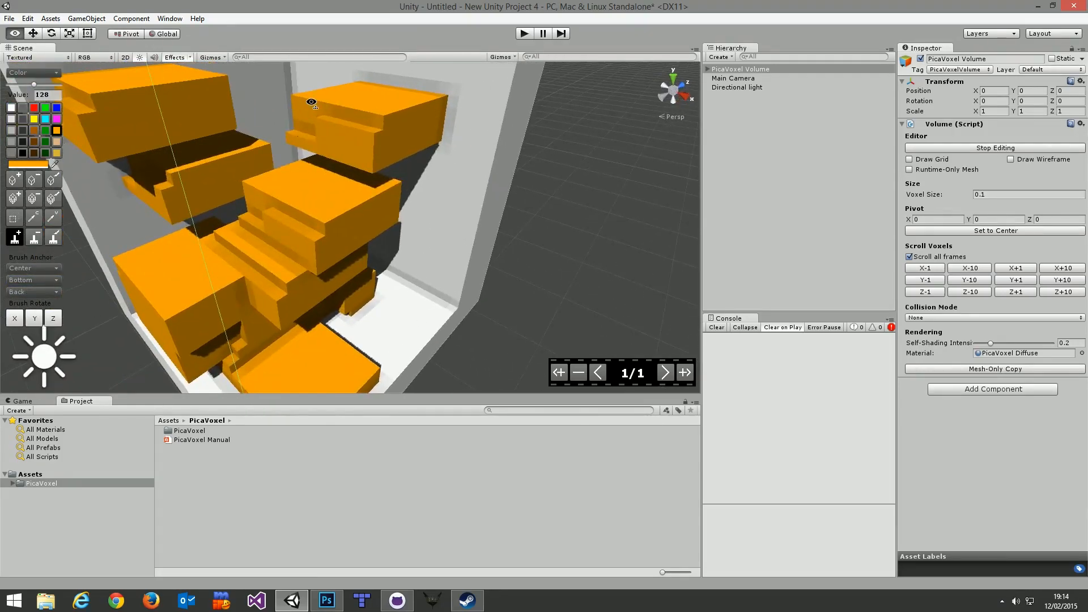
click(399, 111)
click(408, 159)
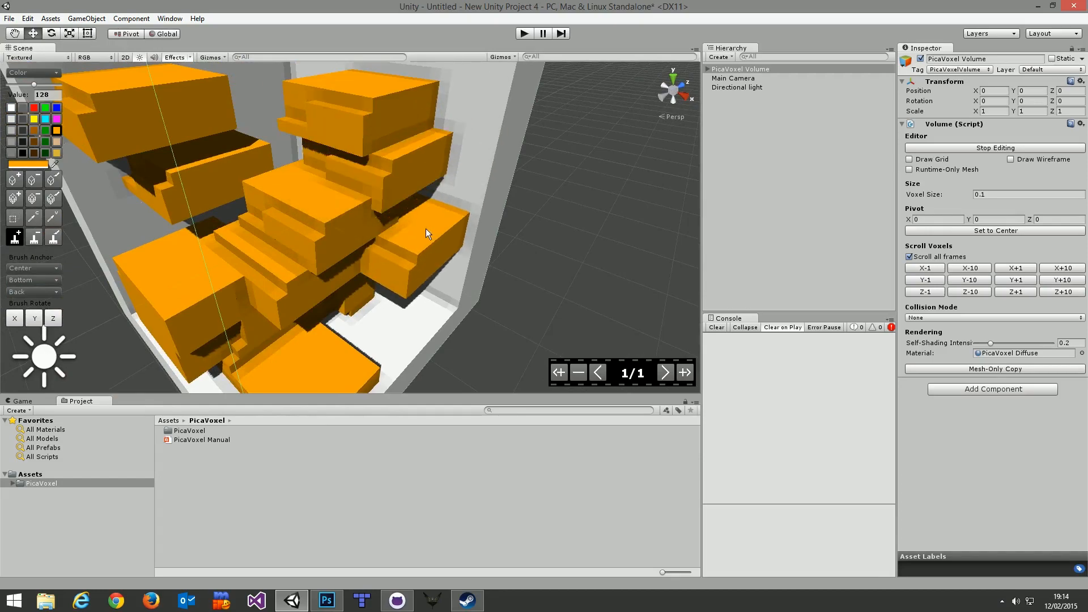
click(426, 298)
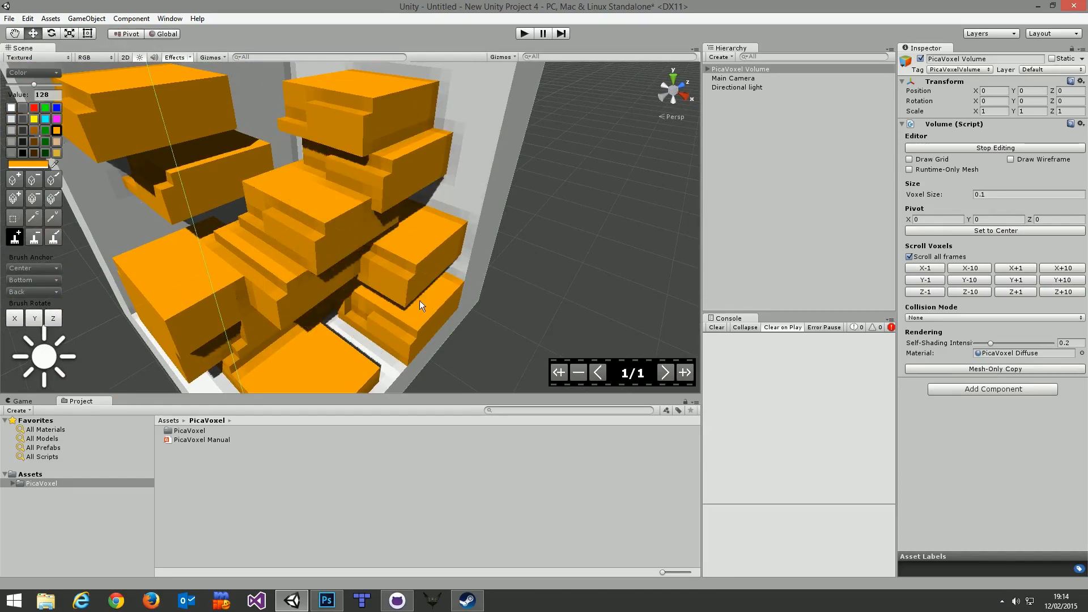
- Box-subtract large regions across the stamped orange blocks to clear most of them from the room
alt+drag(357, 280, 439, 149)
scroll(440, 150, down, 6)
scroll(442, 156, up, 5)
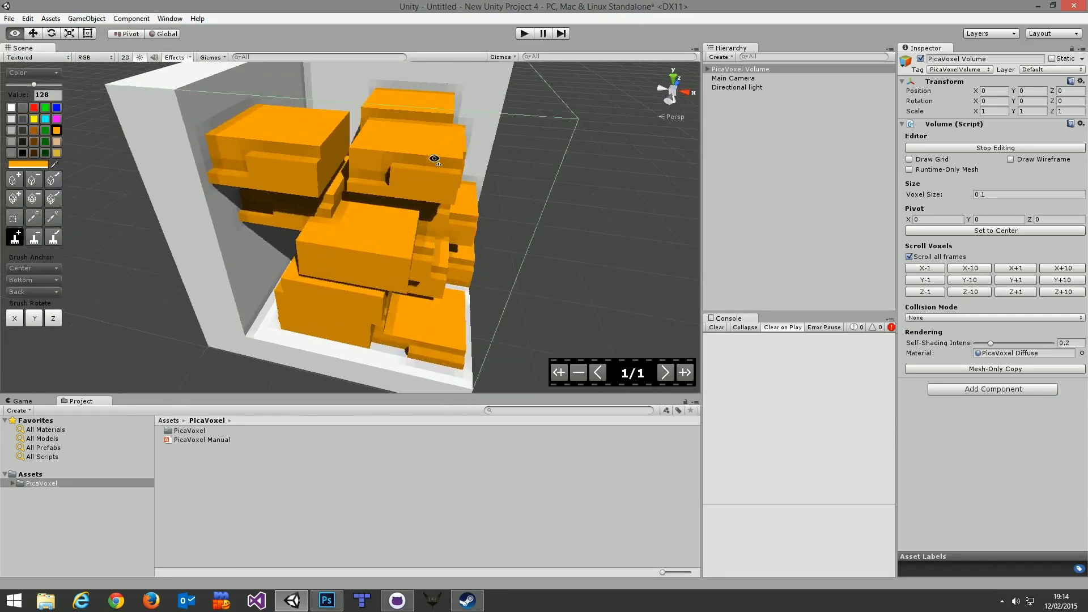
scroll(443, 158, down, 3)
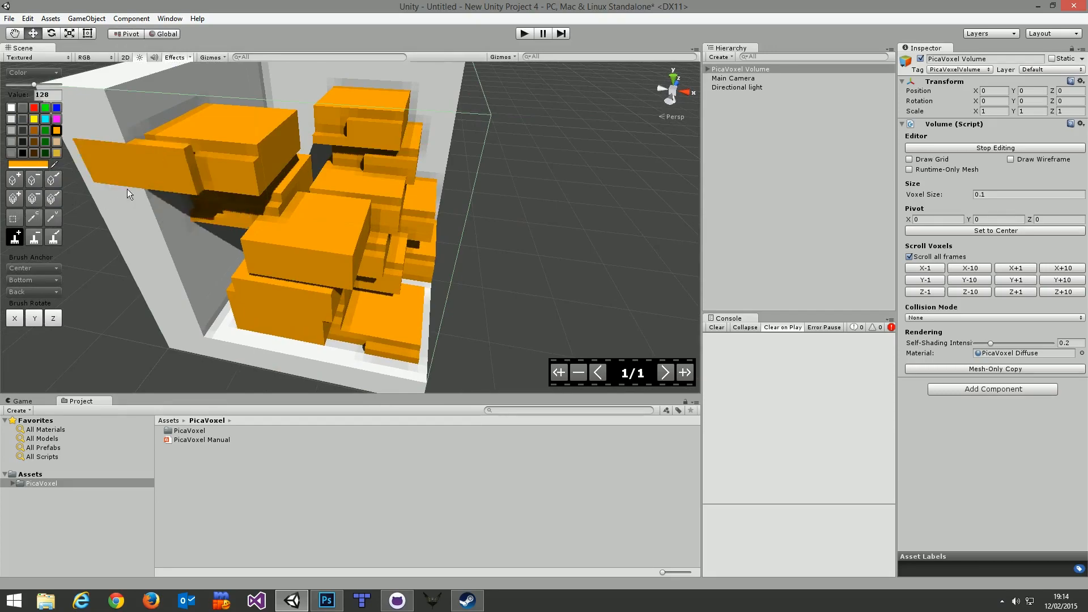
click(34, 198)
mouse_move(407, 95)
mouse_down()
mouse_move(352, 199)
mouse_move(230, 324)
mouse_up()
mouse_move(214, 108)
mouse_down()
mouse_move(306, 266)
mouse_move(413, 343)
mouse_up()
drag(406, 105, 254, 298)
mouse_move(334, 93)
mouse_down()
mouse_move(422, 285)
mouse_move(409, 354)
mouse_up()
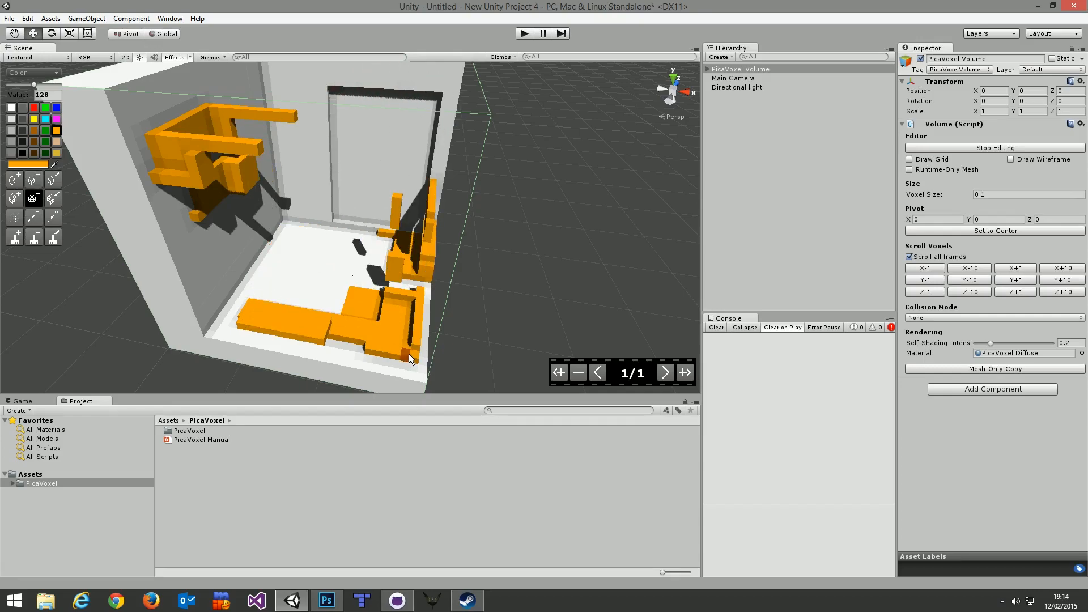
- Subtract the brush shape from the side wall, back wall and floor, removing leftover orange voxels
click(21, 235)
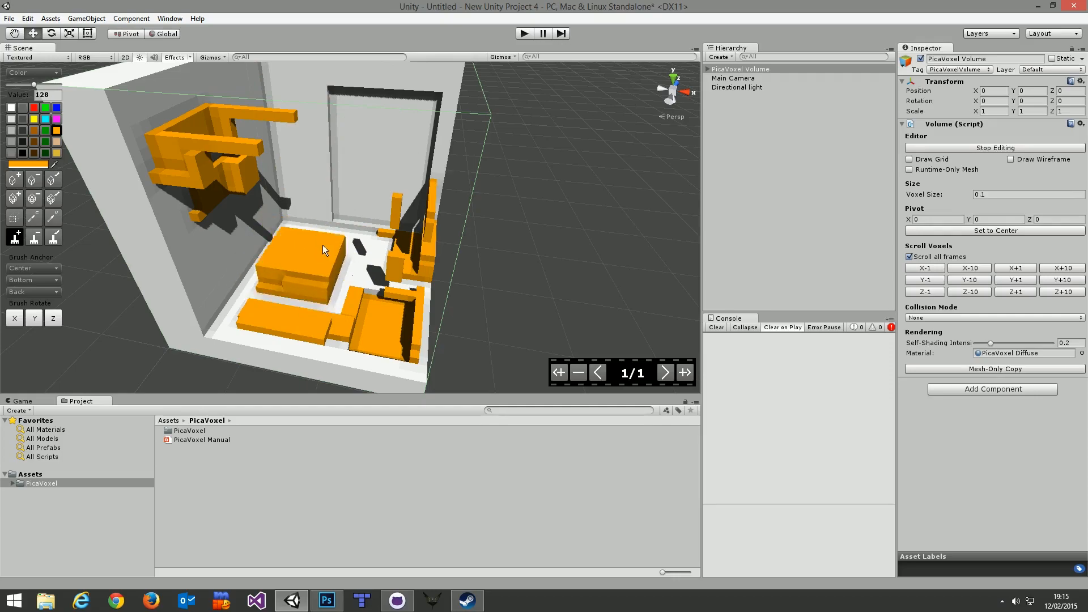
click(35, 238)
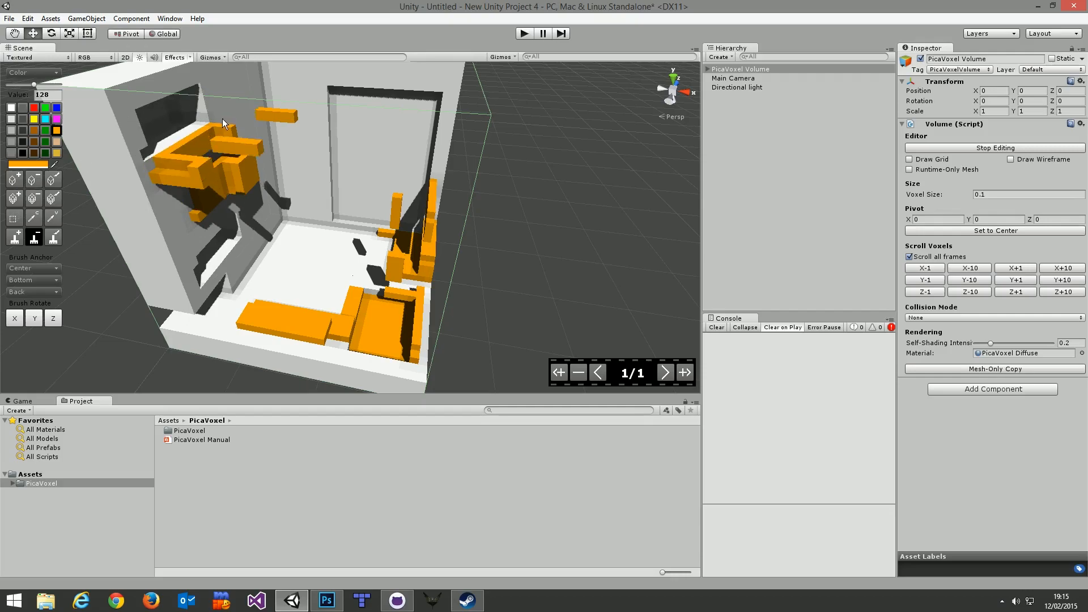
click(257, 176)
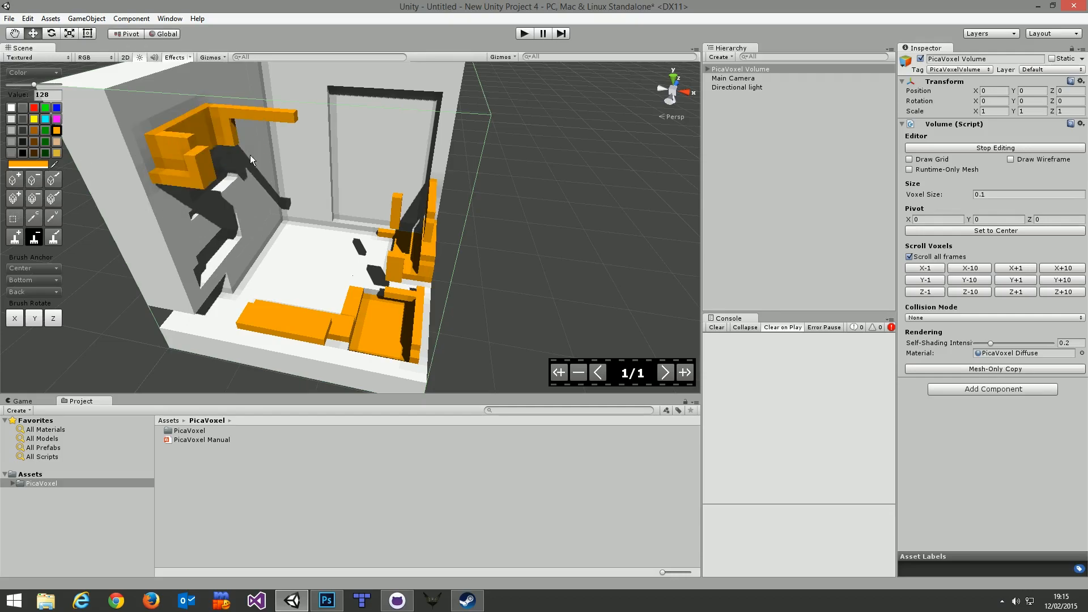
click(287, 117)
click(190, 149)
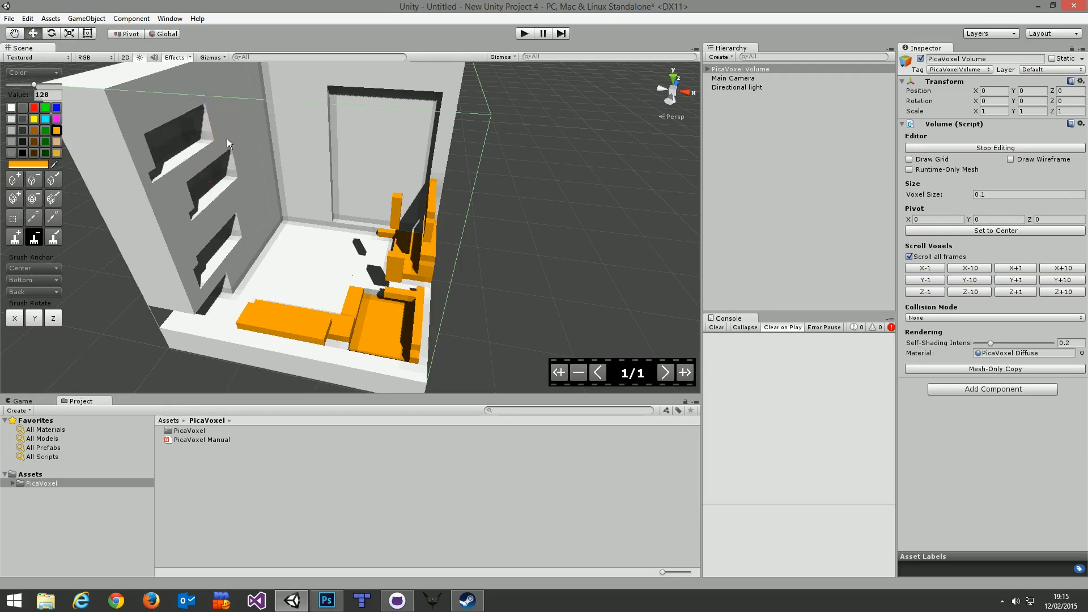
click(248, 133)
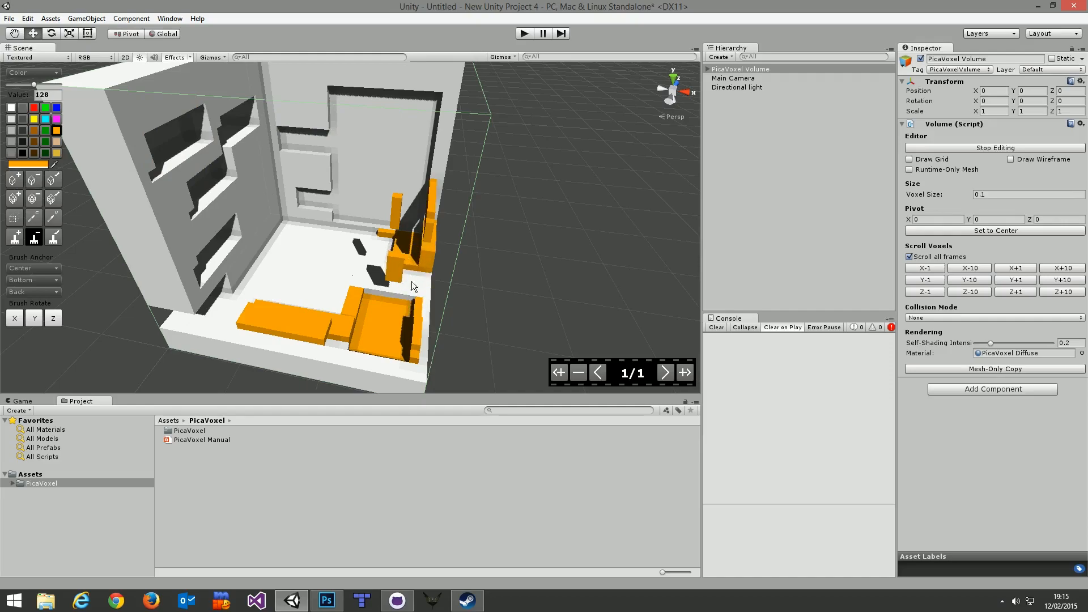
click(289, 300)
click(277, 289)
- Paint the brush shape in orange on the inner side wall, the wall's top edge and the floor
click(53, 238)
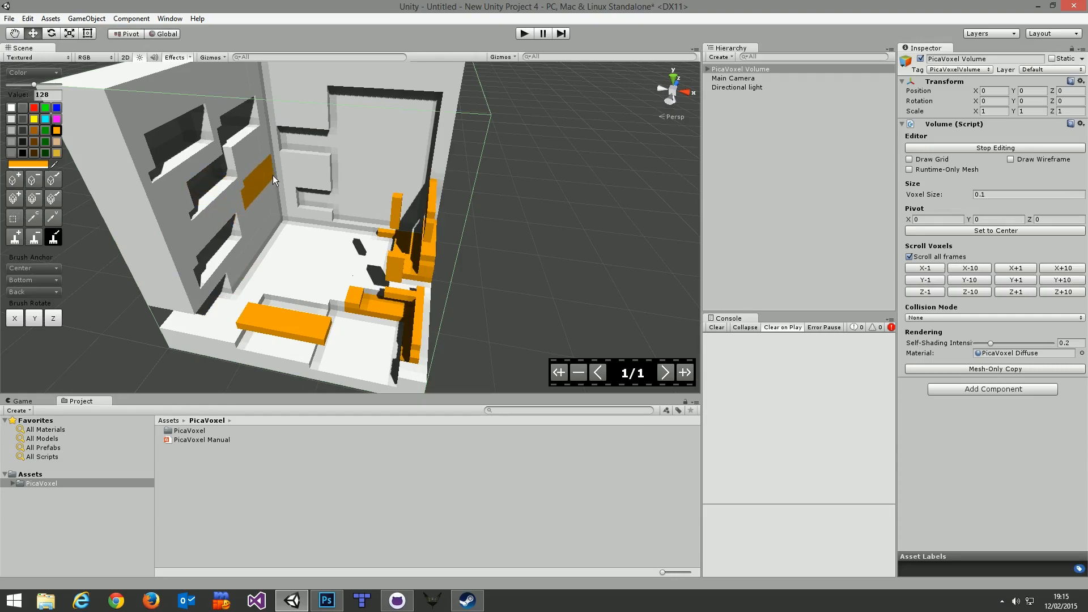
click(277, 216)
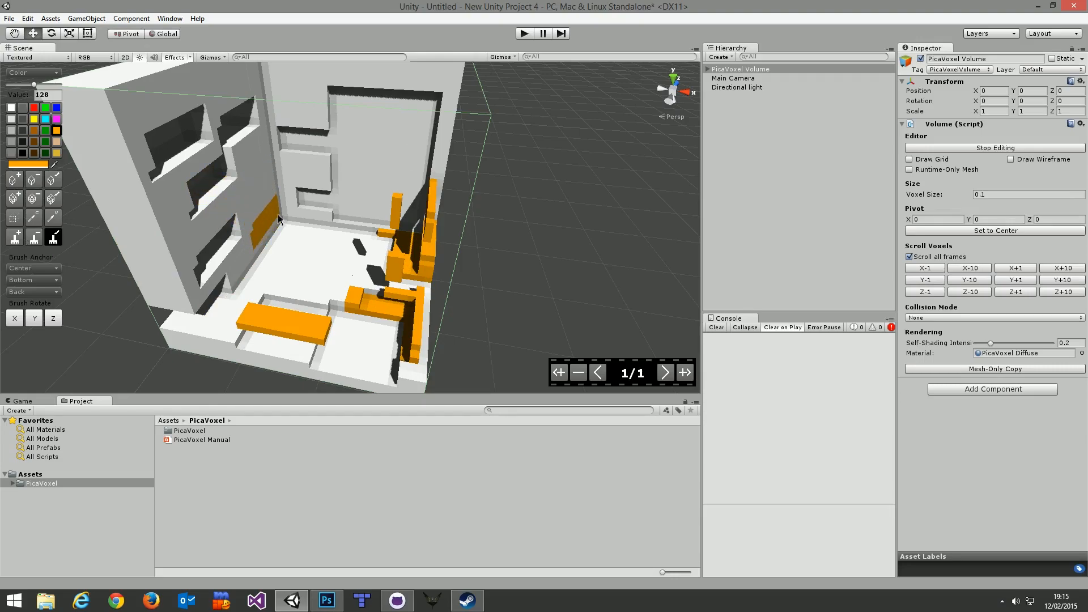
click(259, 187)
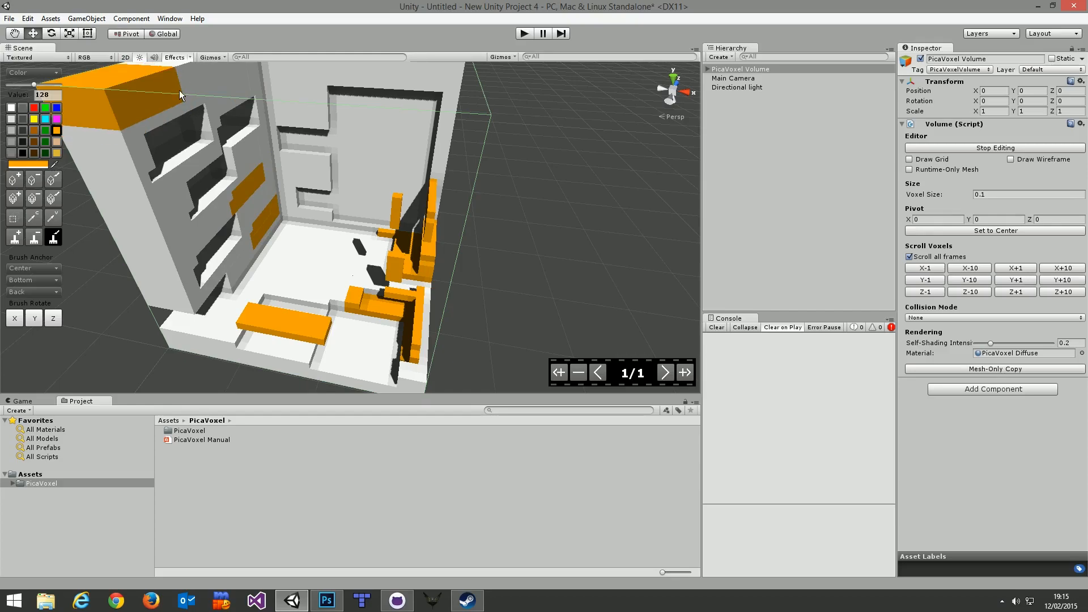
click(195, 97)
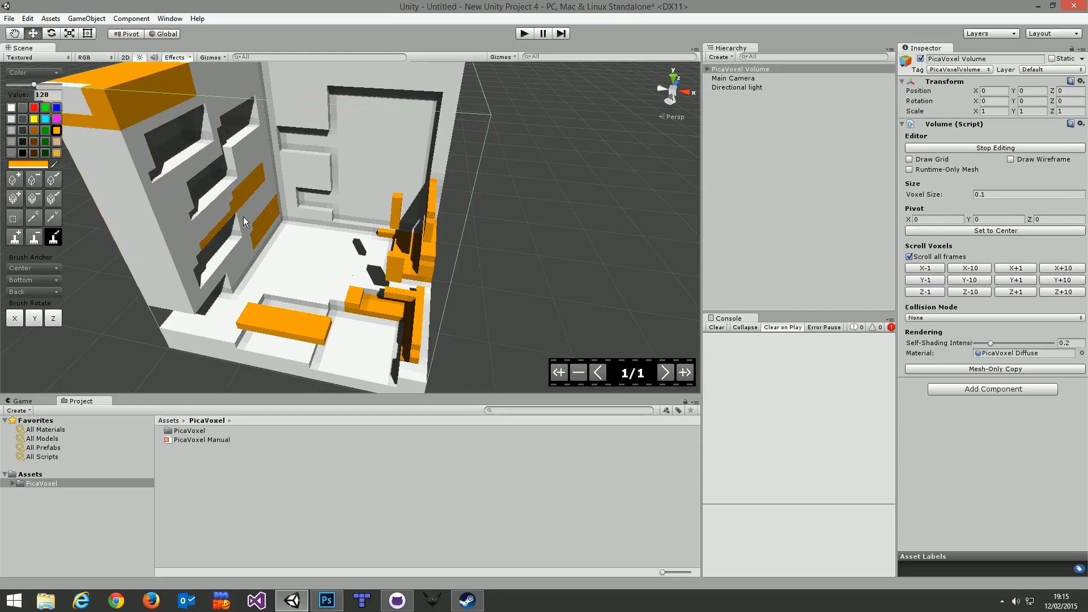
click(223, 215)
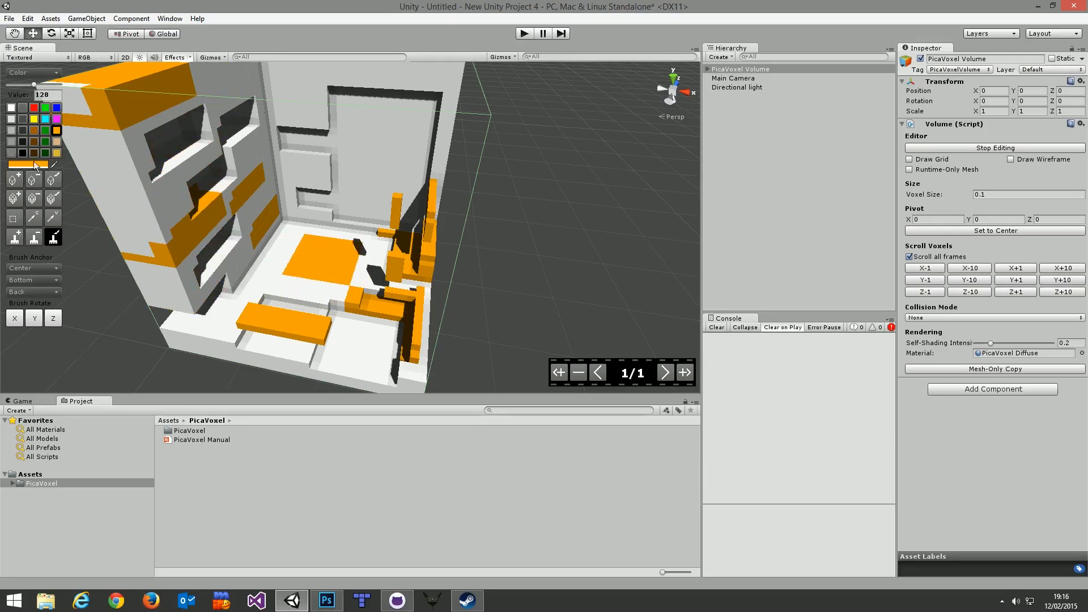
- Stamp a brush block on the floor near the back, and paint more orange brush shapes over the side wall
click(15, 234)
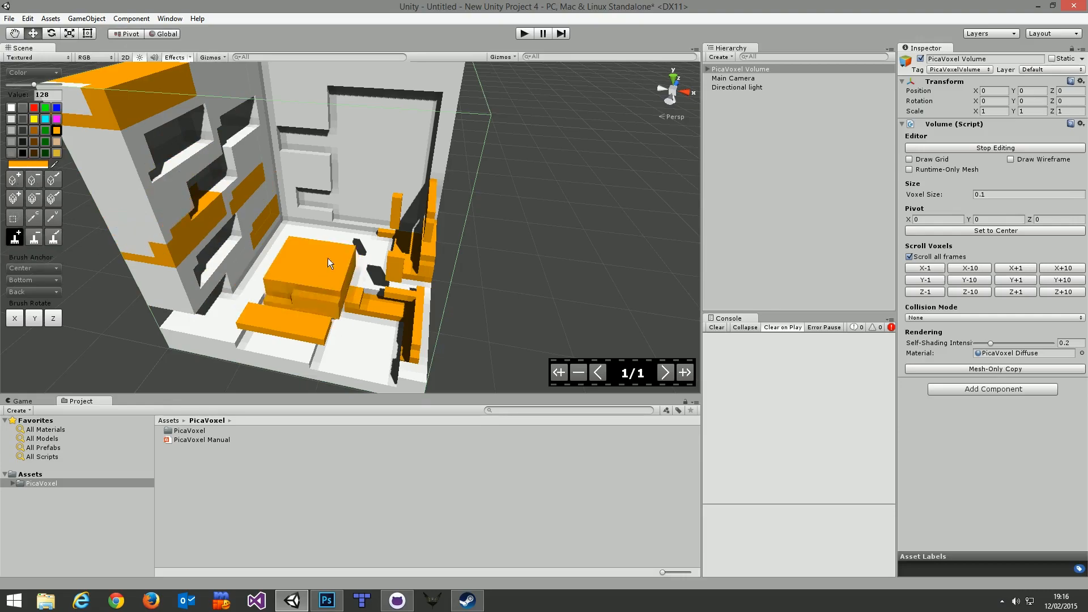
click(325, 239)
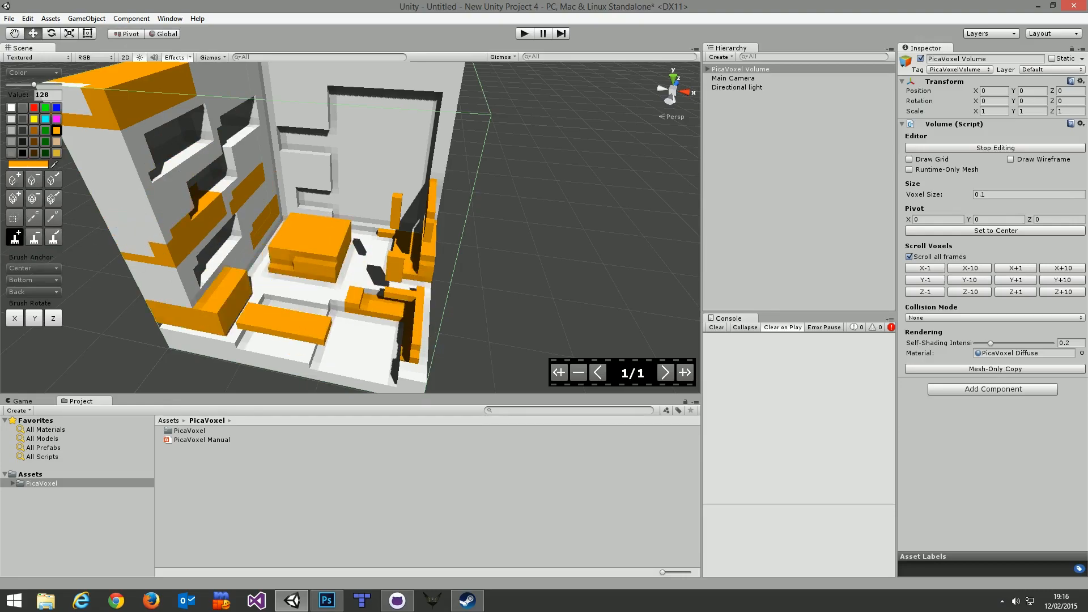
click(15, 179)
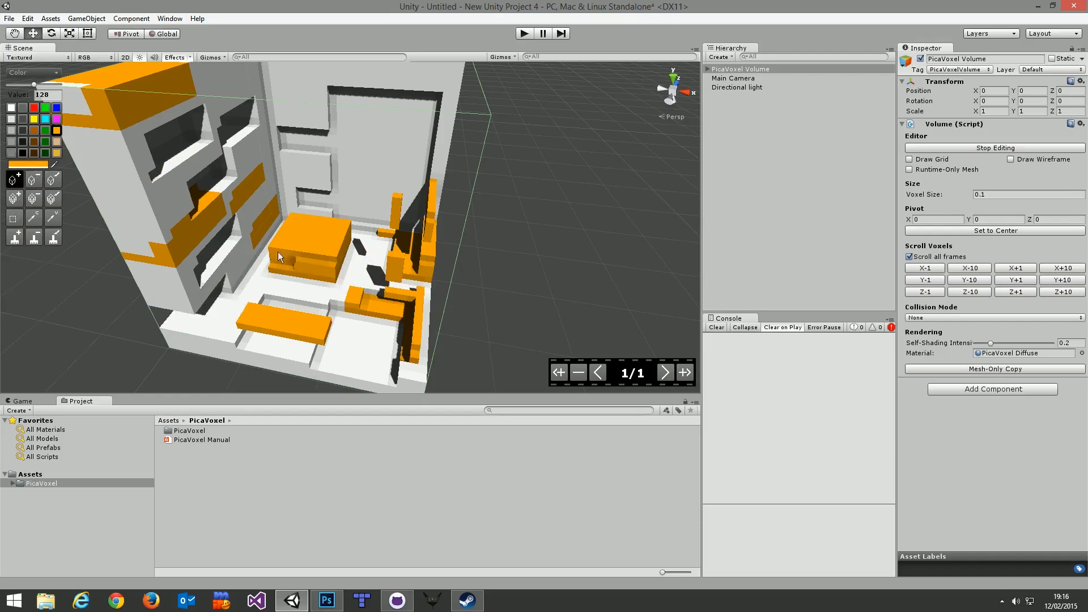
click(53, 236)
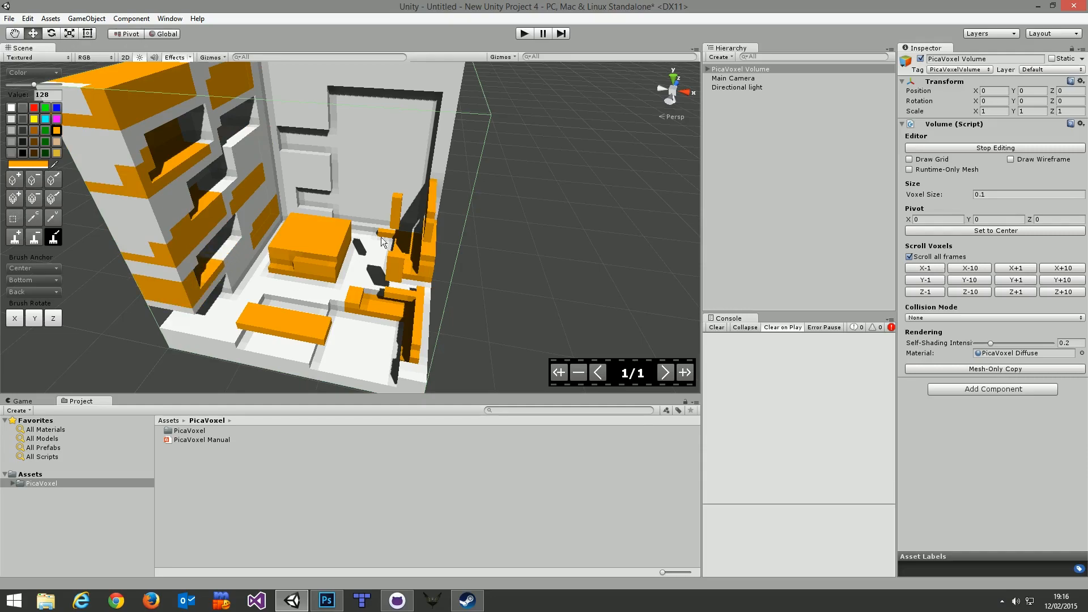
- With the brush add tool active, rotate the brush once around Z, twice around Y and twice around X
click(11, 237)
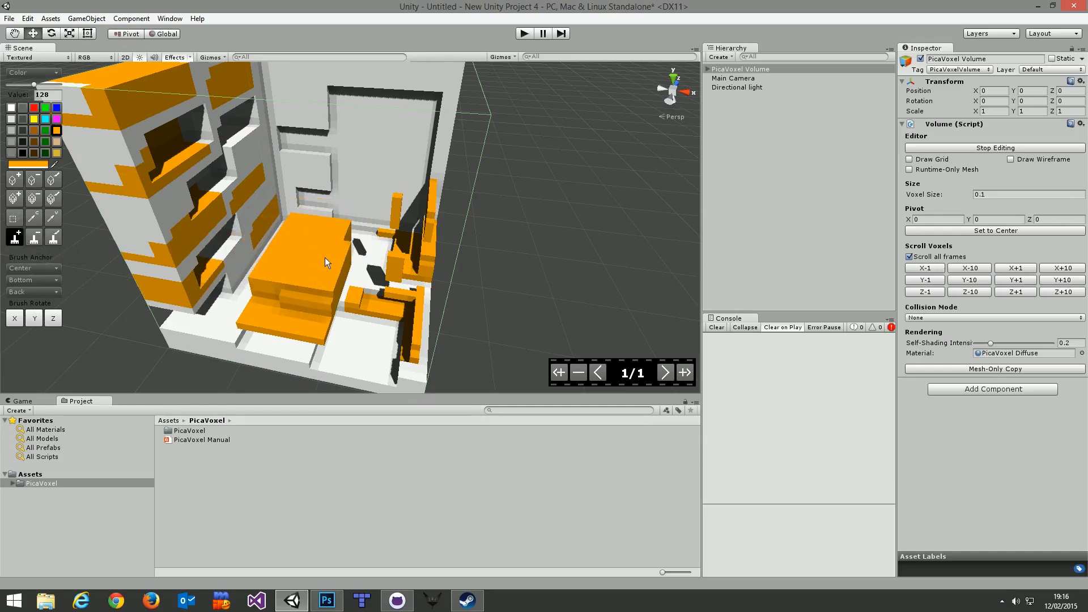
click(49, 318)
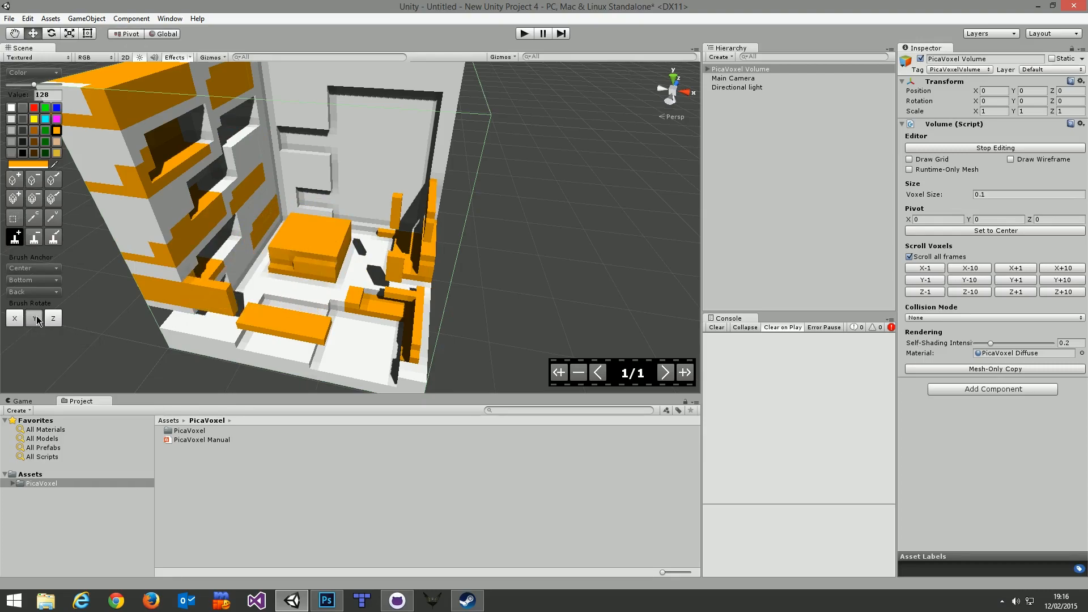
click(35, 319)
click(35, 318)
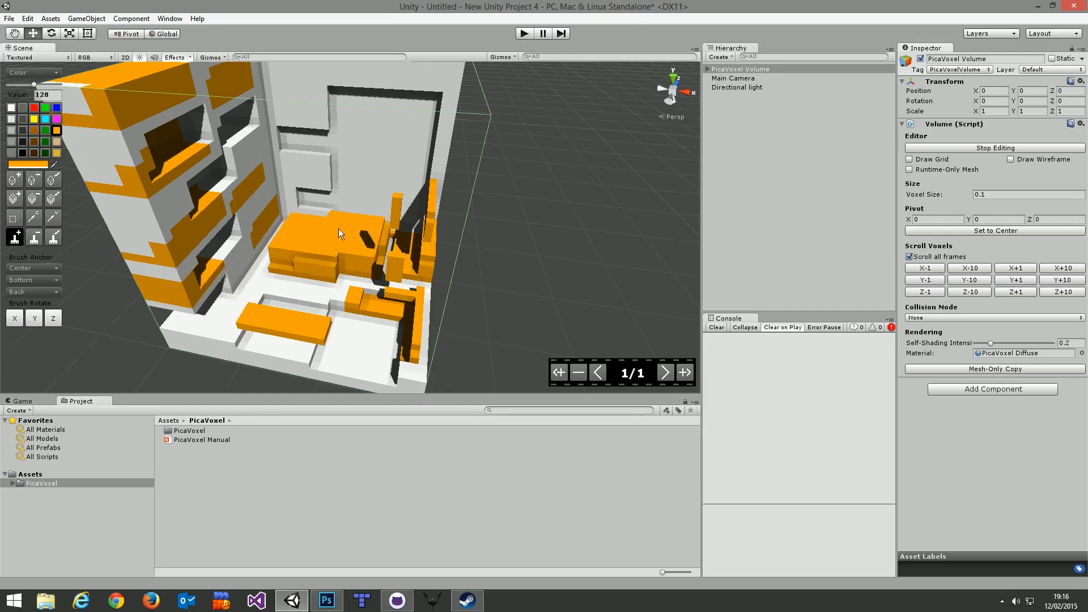
click(17, 317)
click(18, 315)
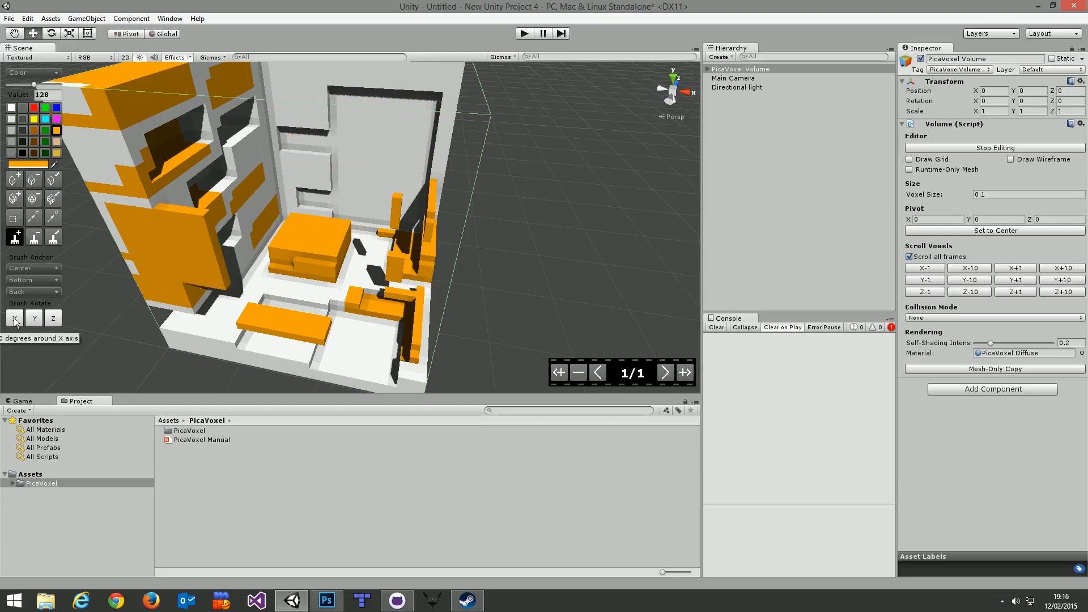
- Rotate the brush around Z and stamp orange brush blocks on the floor, the existing blocks and near the back wall
click(53, 315)
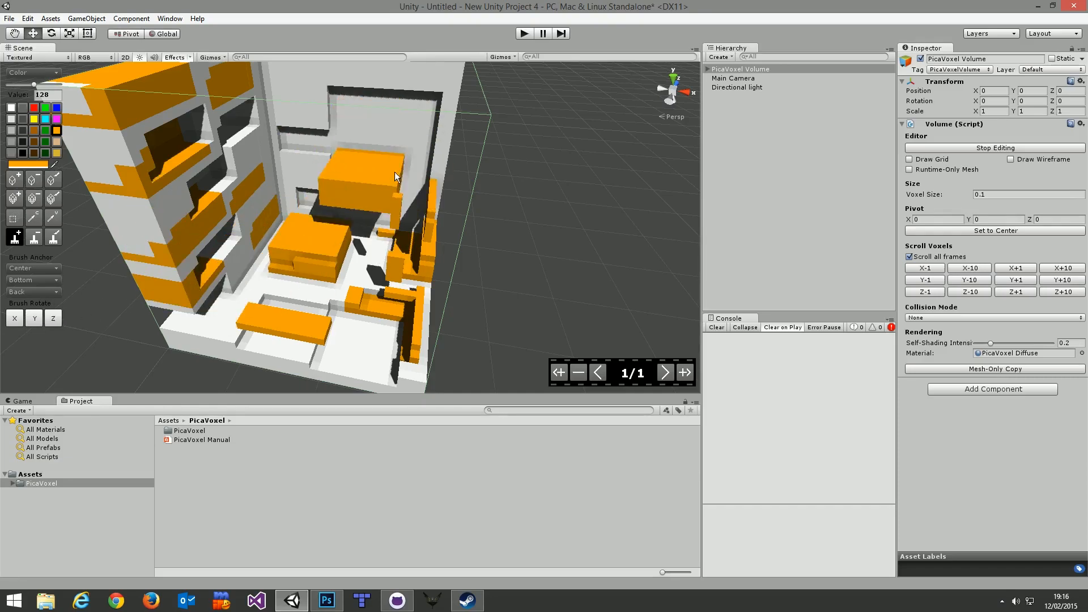
click(304, 218)
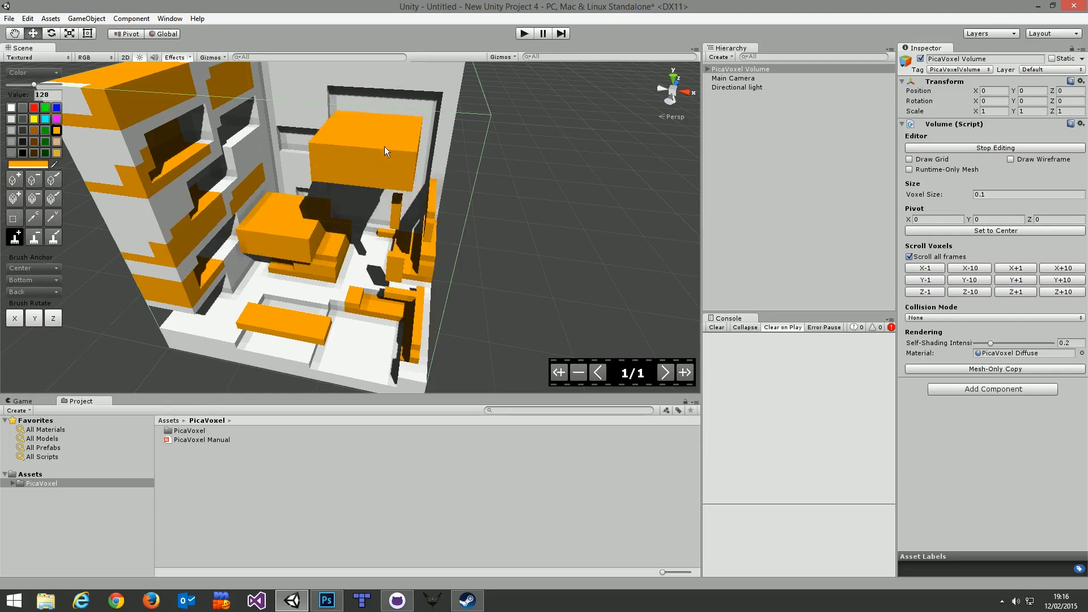
click(369, 129)
click(300, 287)
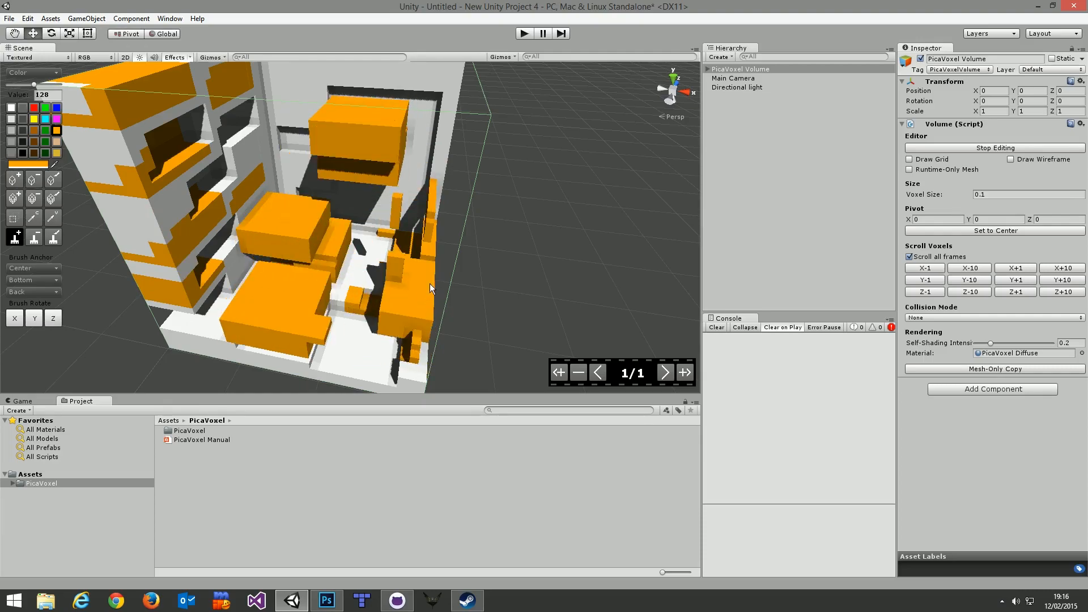
click(375, 261)
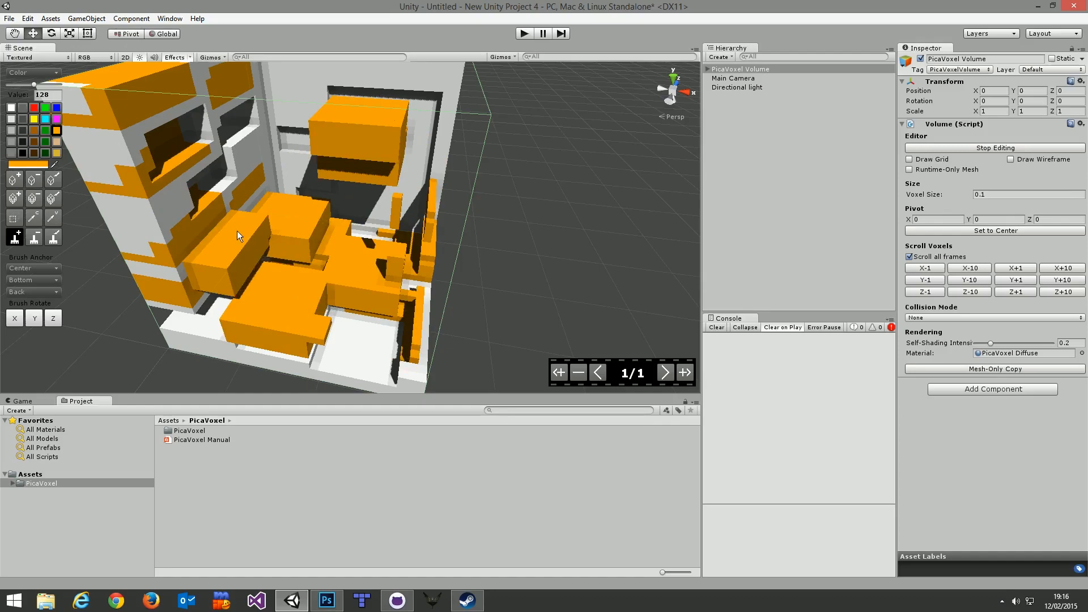
- With the color picker, alternately sample white from the back wall and orange from the blocks
click(35, 219)
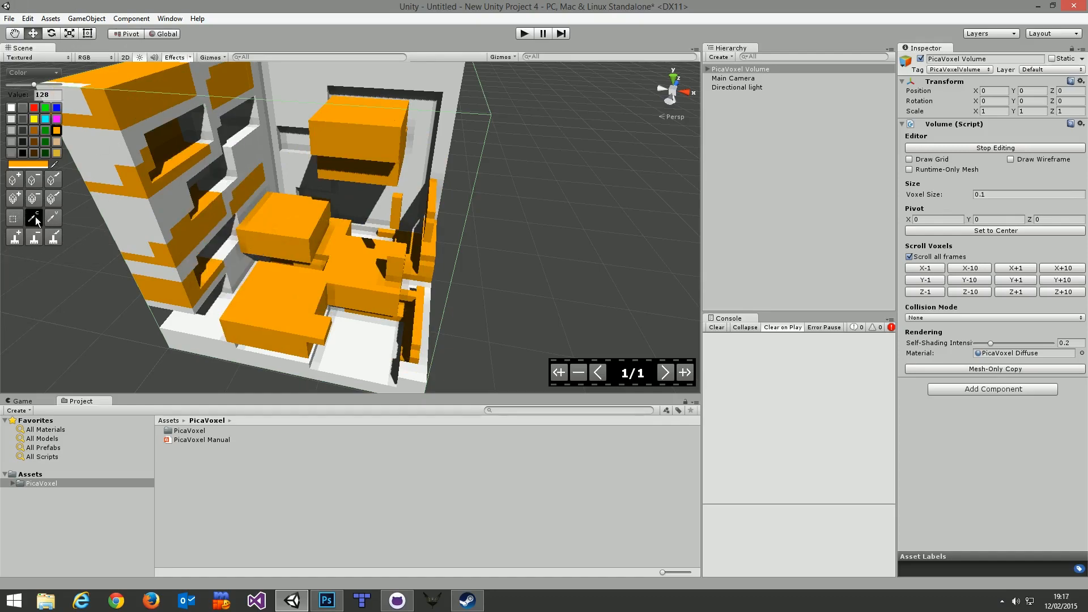
click(53, 218)
middle_drag(175, 164, 125, 201)
click(33, 221)
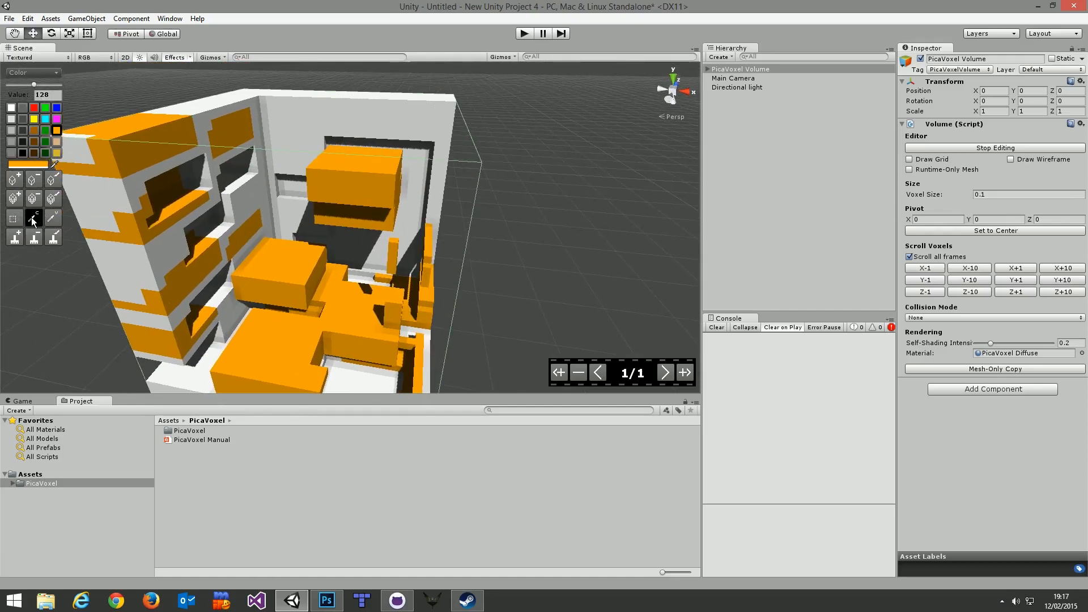
ctrl+click(293, 124)
ctrl+click(359, 179)
ctrl+click(297, 156)
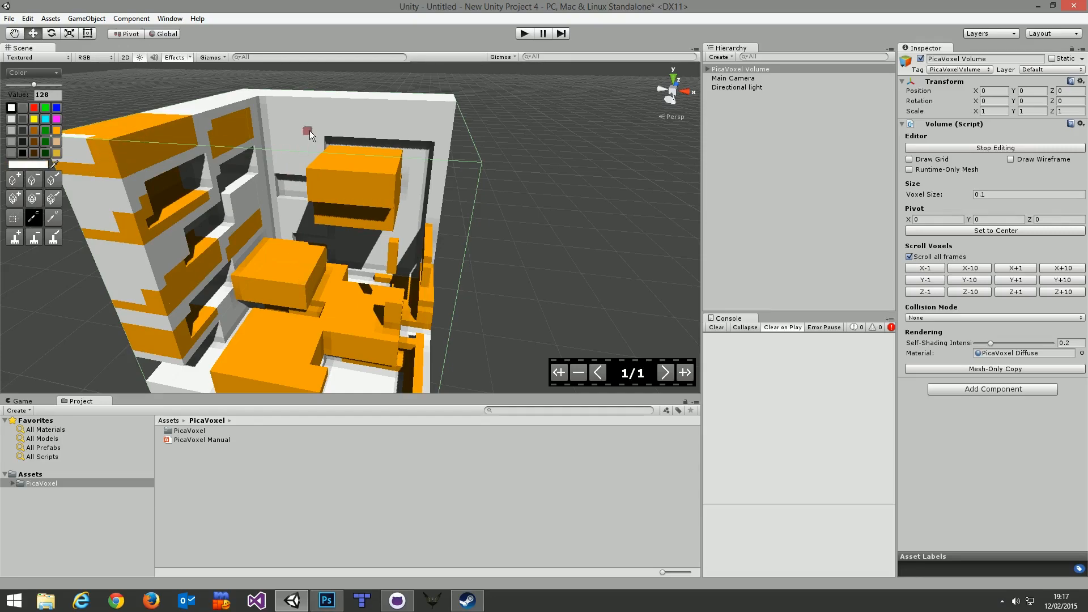
ctrl+click(285, 281)
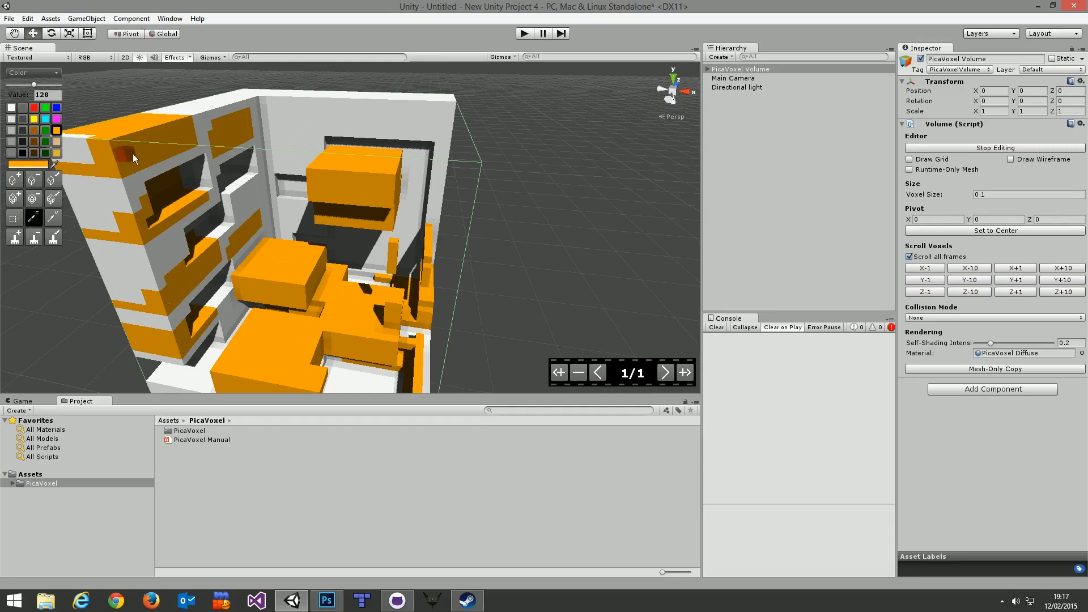
ctrl+click(297, 122)
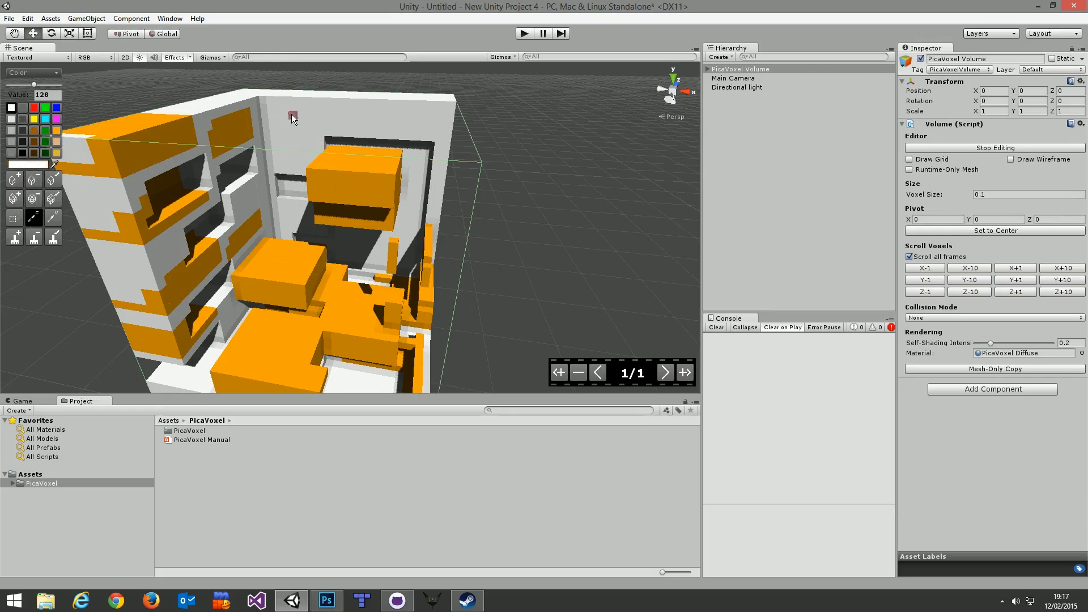
ctrl+click(287, 272)
ctrl+click(294, 134)
ctrl+click(285, 276)
ctrl+click(302, 126)
ctrl+click(279, 265)
ctrl+click(308, 118)
- Recolor the orange palette swatch to a brown of R 174, G 109, B 77, and select the white swatch
click(33, 163)
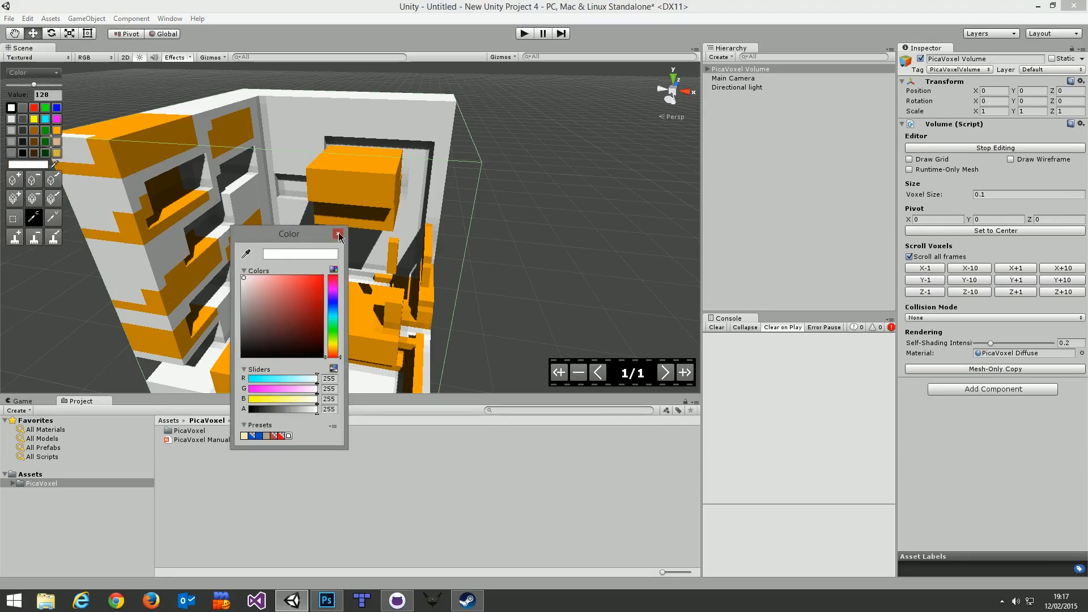
click(338, 234)
click(57, 130)
click(32, 165)
mouse_move(300, 310)
mouse_down()
mouse_move(237, 323)
mouse_move(292, 348)
mouse_move(274, 317)
mouse_up()
mouse_move(290, 378)
mouse_down()
mouse_move(305, 377)
mouse_move(294, 378)
mouse_up()
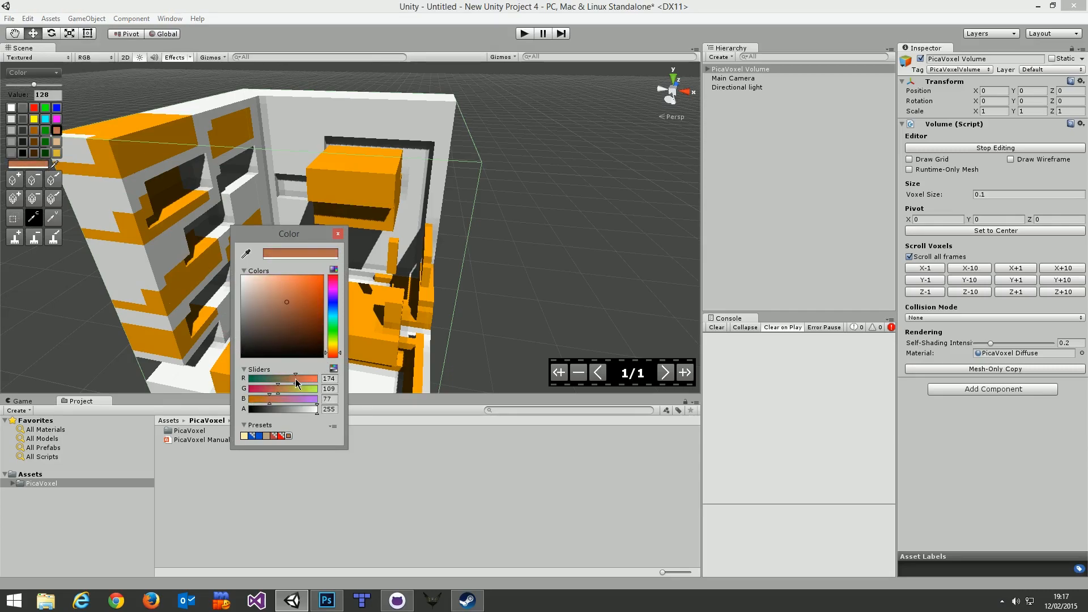
click(339, 233)
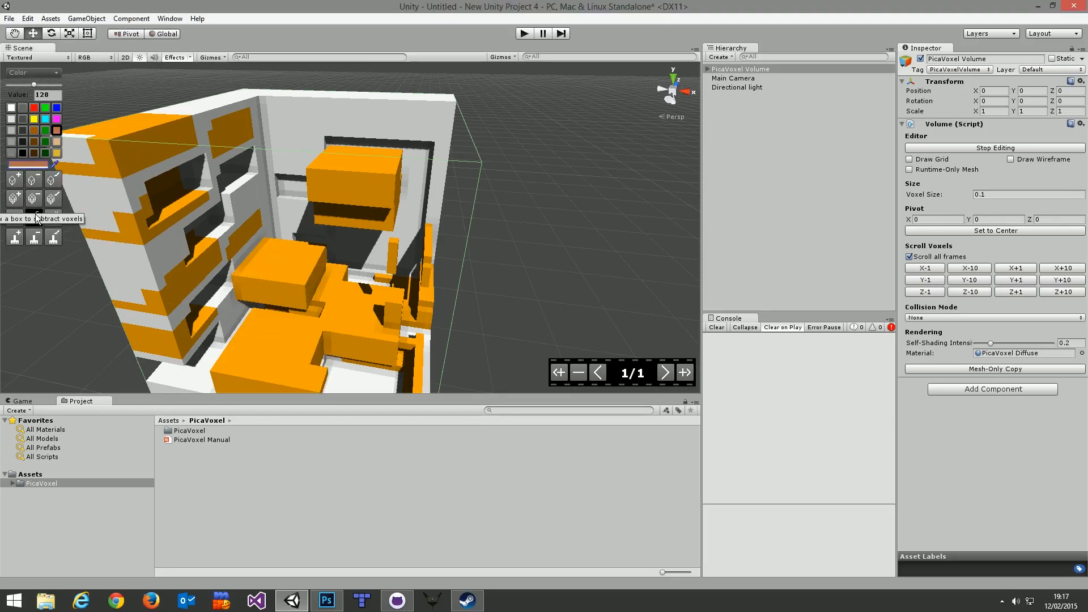
click(12, 108)
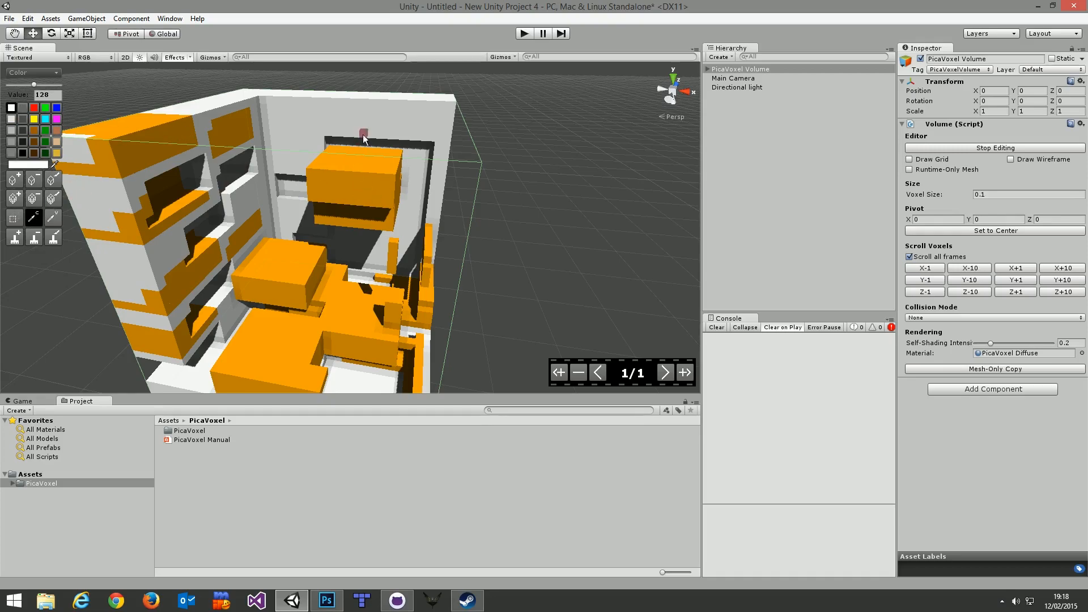
click(358, 160)
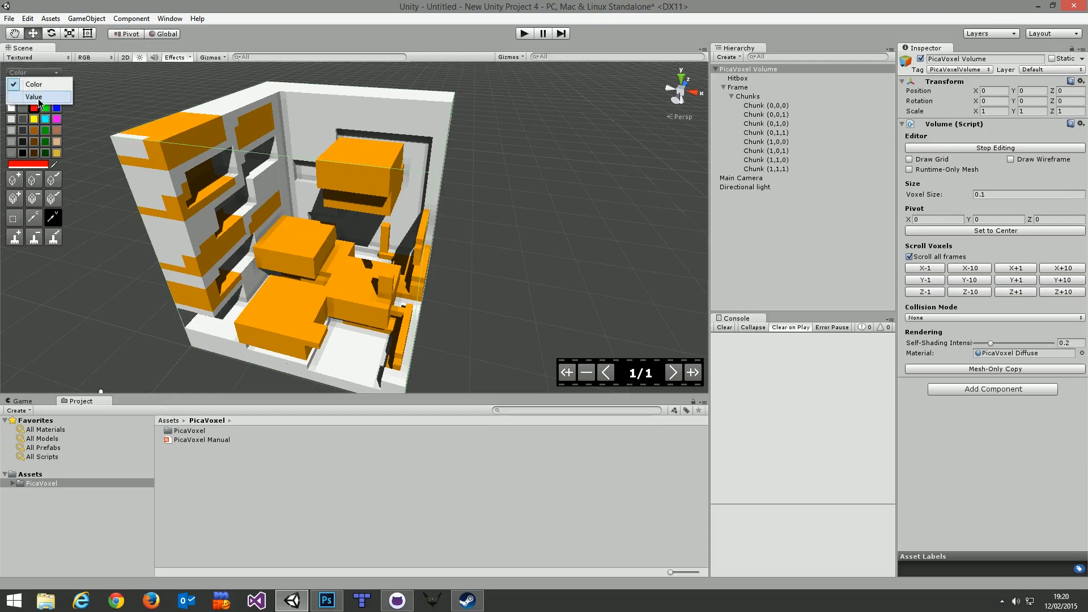
- Switch the voxel display to Value and box-paint the room's interior with value 255
click(37, 97)
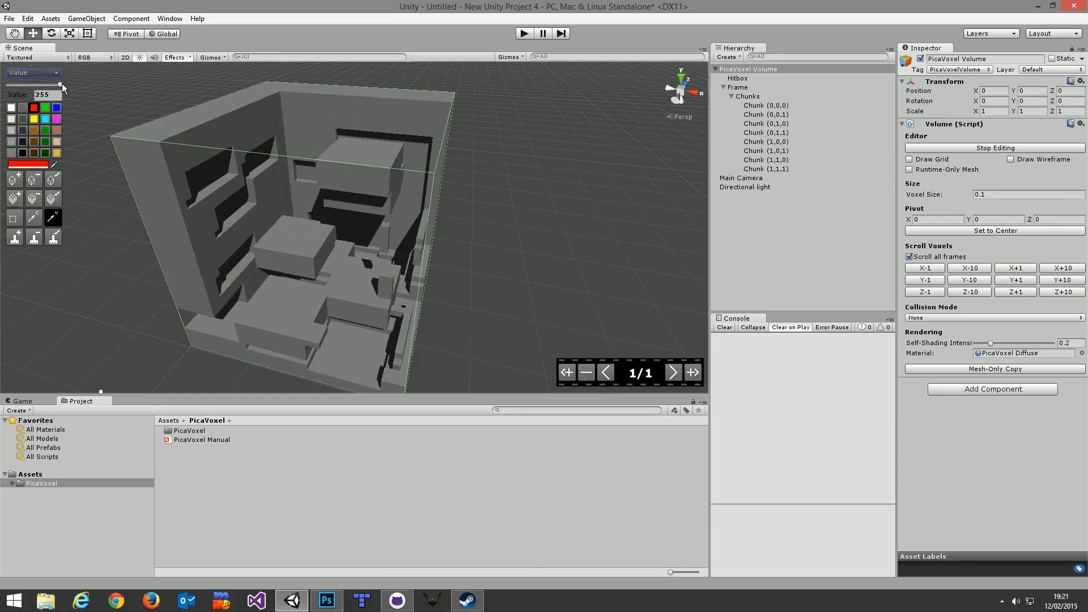
click(381, 168)
click(54, 198)
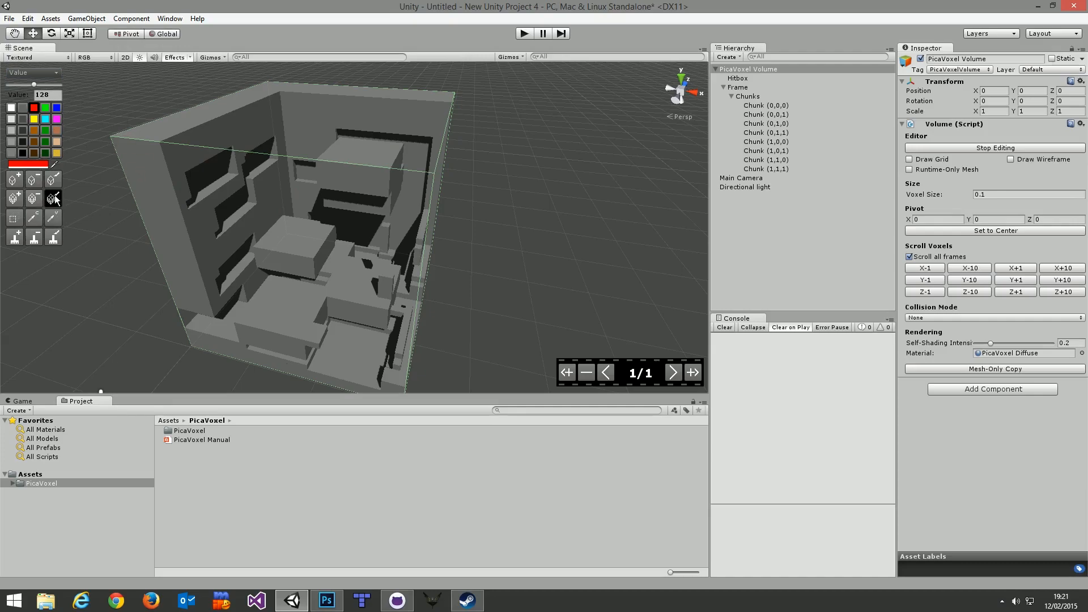
drag(34, 84, 63, 85)
mouse_move(267, 119)
mouse_down()
mouse_move(357, 253)
mouse_move(384, 376)
mouse_move(379, 367)
mouse_up()
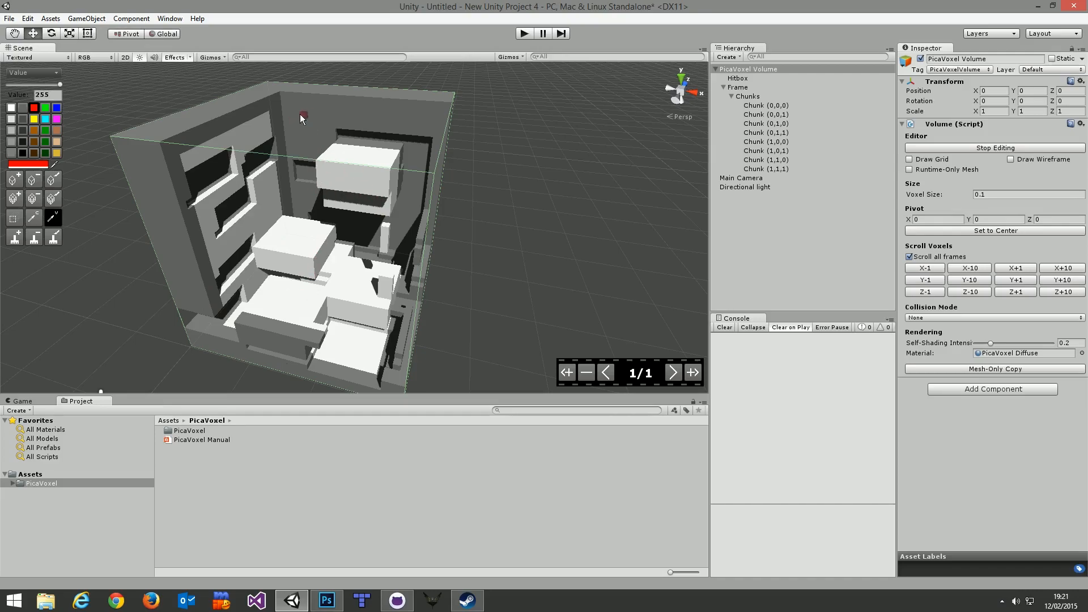
- Switch the voxel display back to Color and sample voxel values from the orange blocks on the floor
click(34, 74)
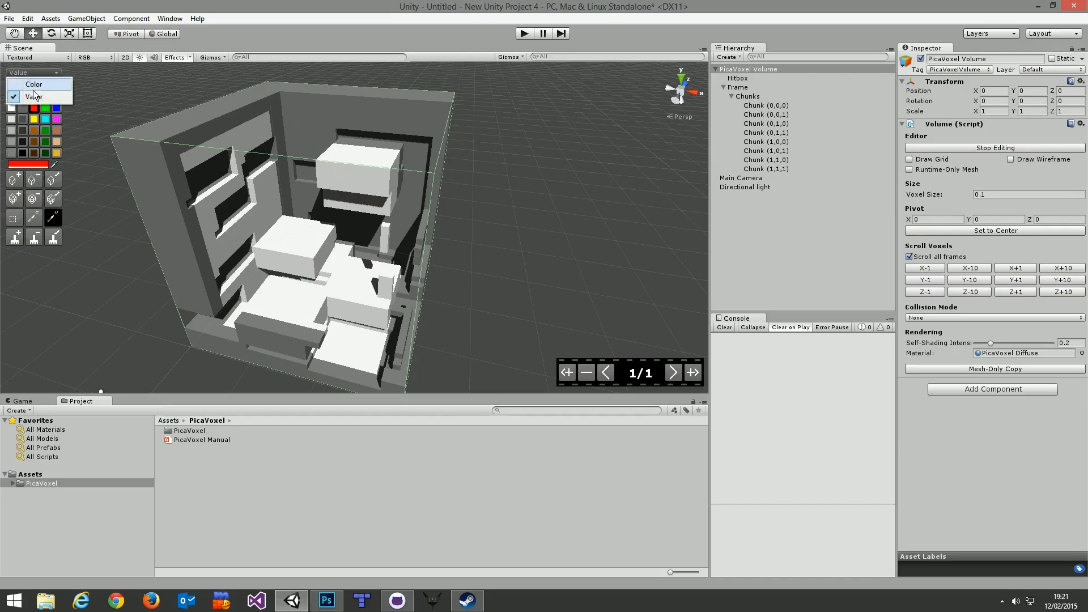
click(35, 84)
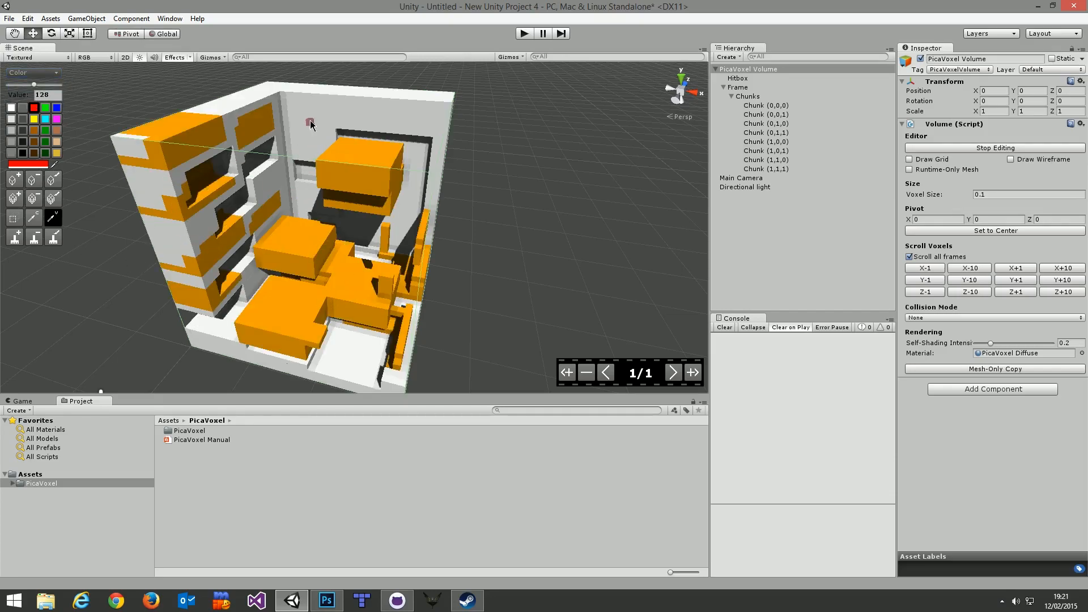
click(352, 288)
click(369, 282)
- Stop and restart editing the volume, and toggle the wireframe drawing on and off
click(990, 147)
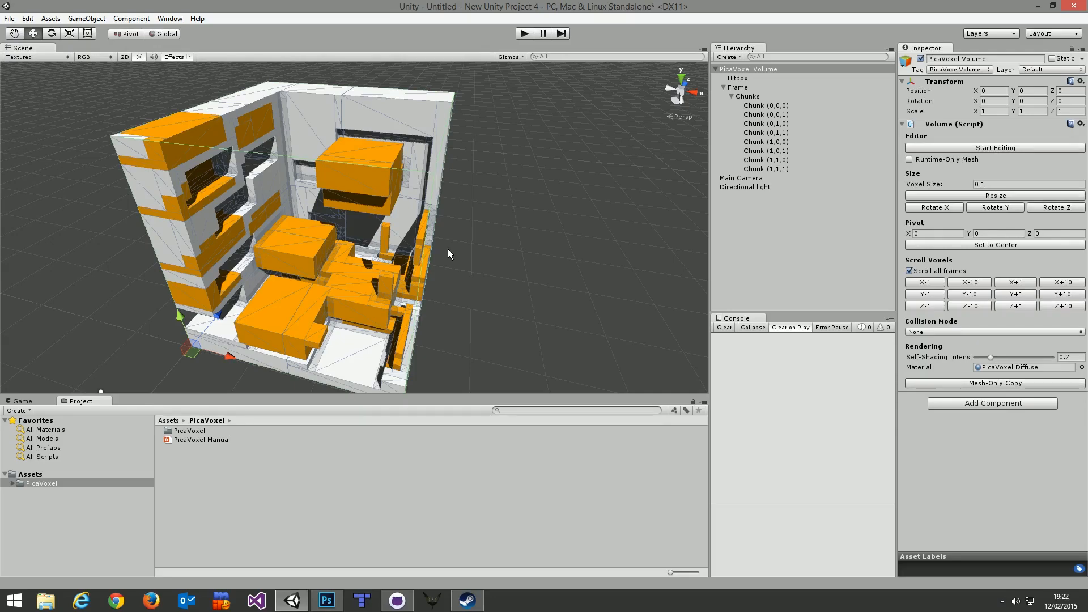
alt+drag(547, 205, 923, 161)
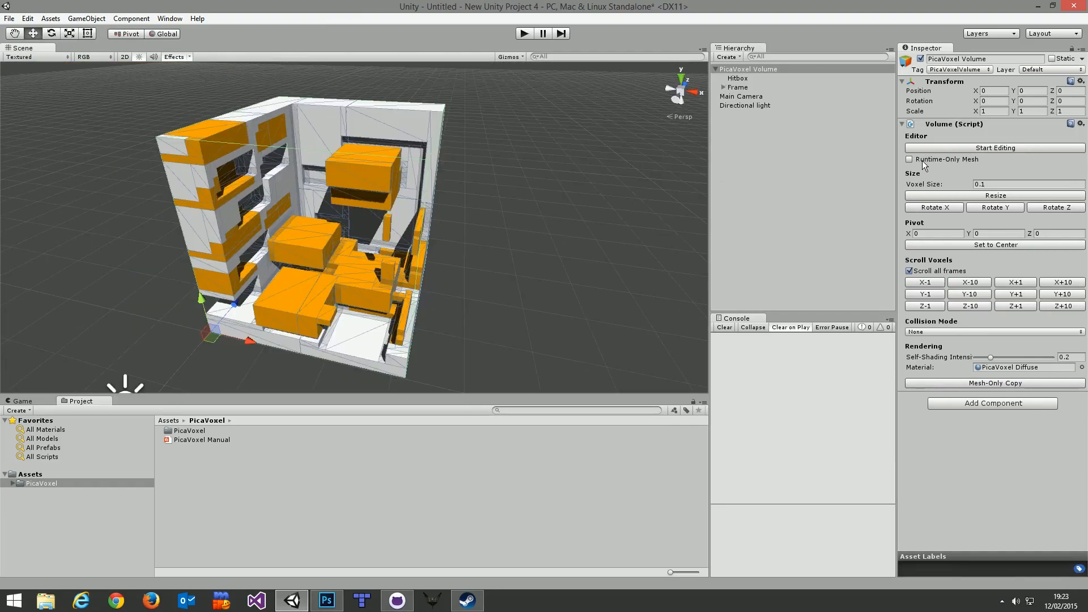
click(987, 147)
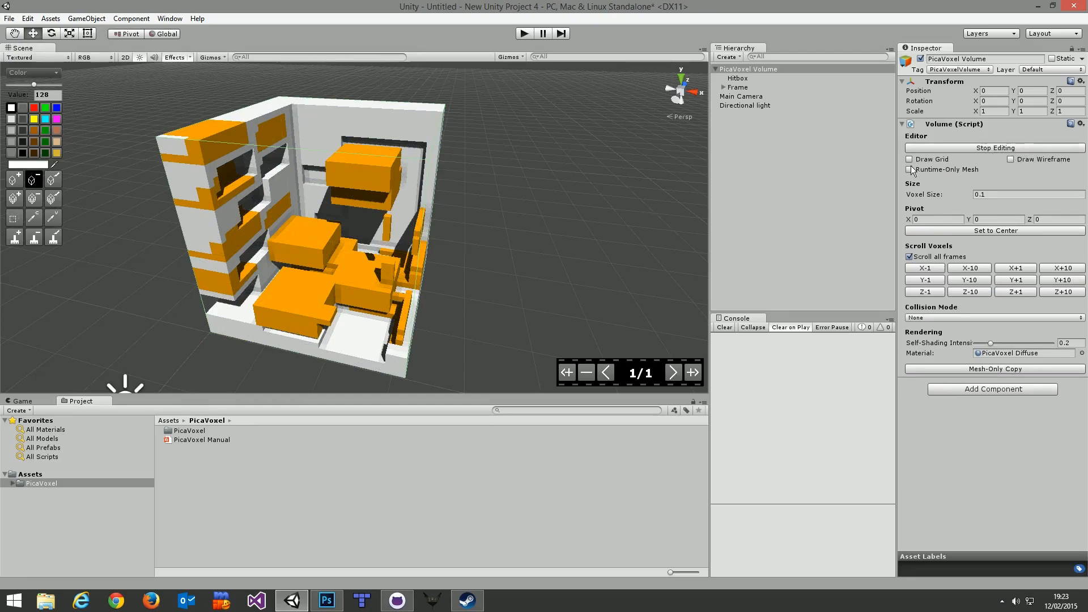
click(1011, 159)
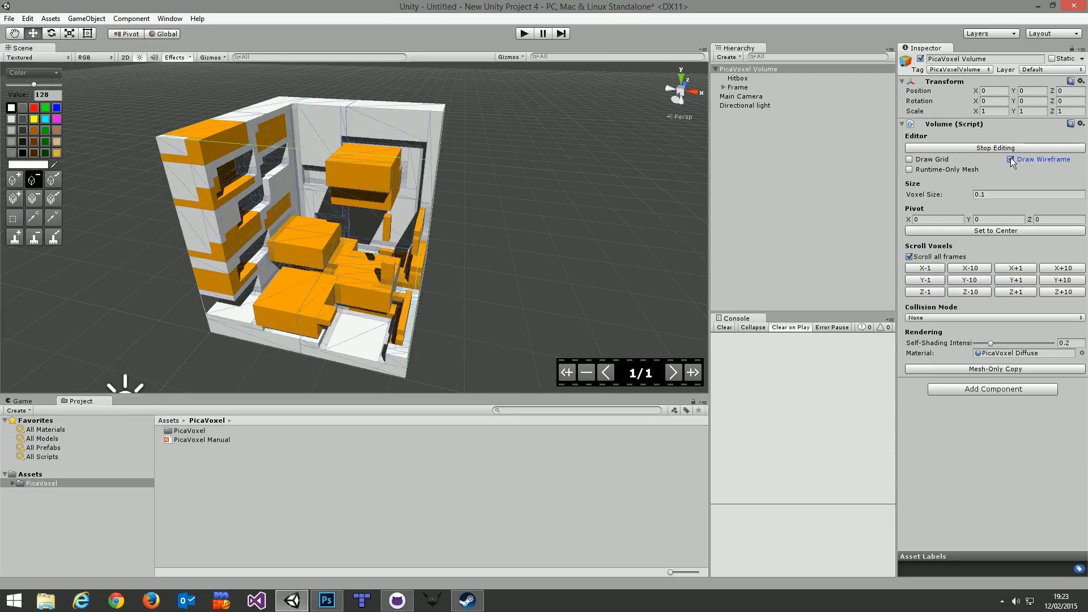
mouse_move(635, 155)
right_down()
mouse_move(624, 109)
mouse_move(625, 149)
right_up()
click(1014, 161)
click(1010, 159)
- Turn on the volume's grid drawing, inspect it on the voxels, and turn it off again
click(909, 159)
mouse_move(665, 203)
right_down()
mouse_move(322, 165)
mouse_move(379, 105)
mouse_move(576, 214)
mouse_move(535, 191)
mouse_move(784, 209)
mouse_move(773, 104)
mouse_move(767, 138)
mouse_move(422, 196)
mouse_move(696, 154)
mouse_move(578, 185)
mouse_move(563, 177)
mouse_move(656, 187)
mouse_move(384, 229)
mouse_move(340, 274)
mouse_move(534, 266)
mouse_move(471, 217)
mouse_move(364, 165)
mouse_move(357, 233)
mouse_move(368, 233)
right_up()
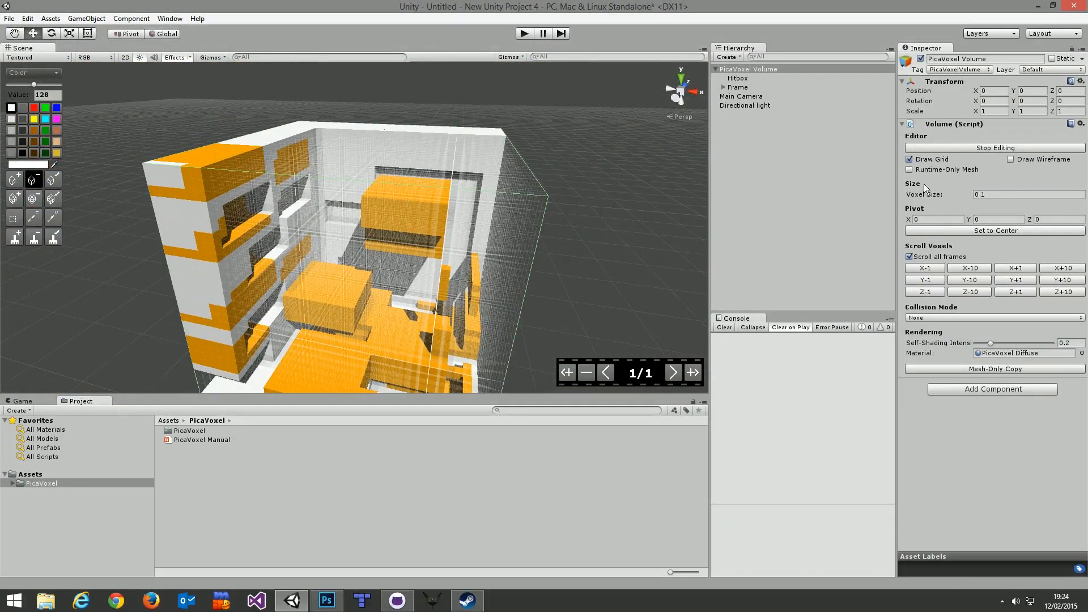
click(910, 160)
- Stop editing the volume and enable its Runtime-Only Mesh option
click(994, 148)
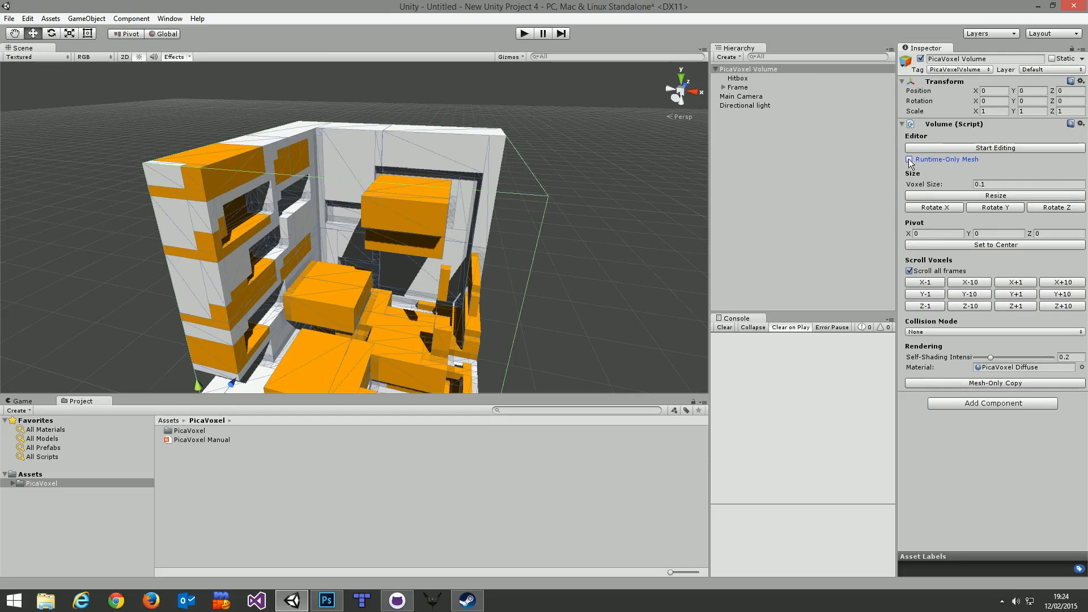
click(909, 159)
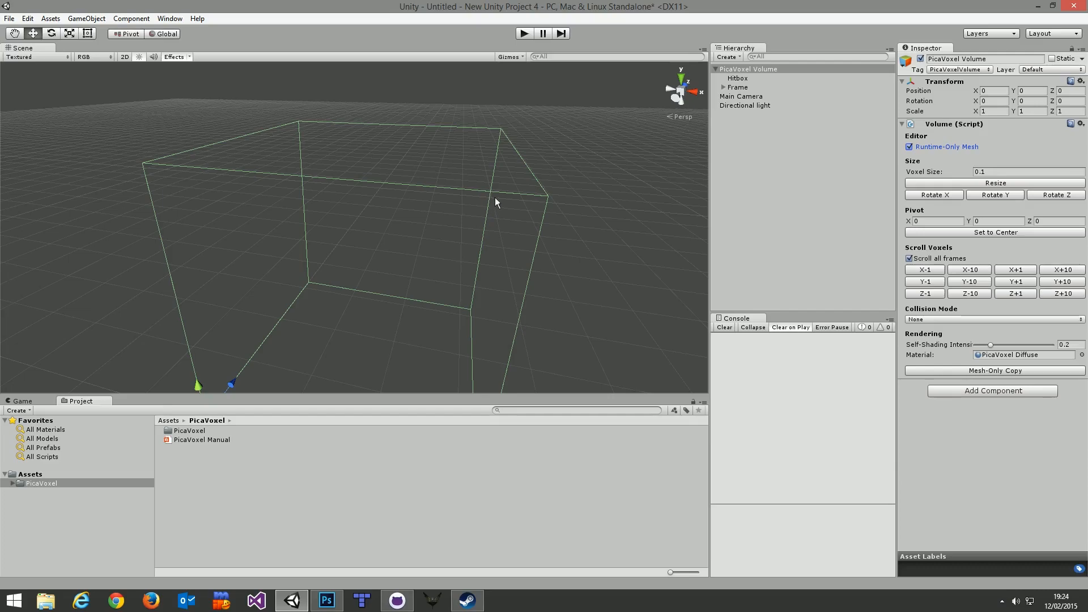
right_drag(601, 193, 574, 151)
- Save the scene as Test in the project's Assets folder
key(ctrl+s)
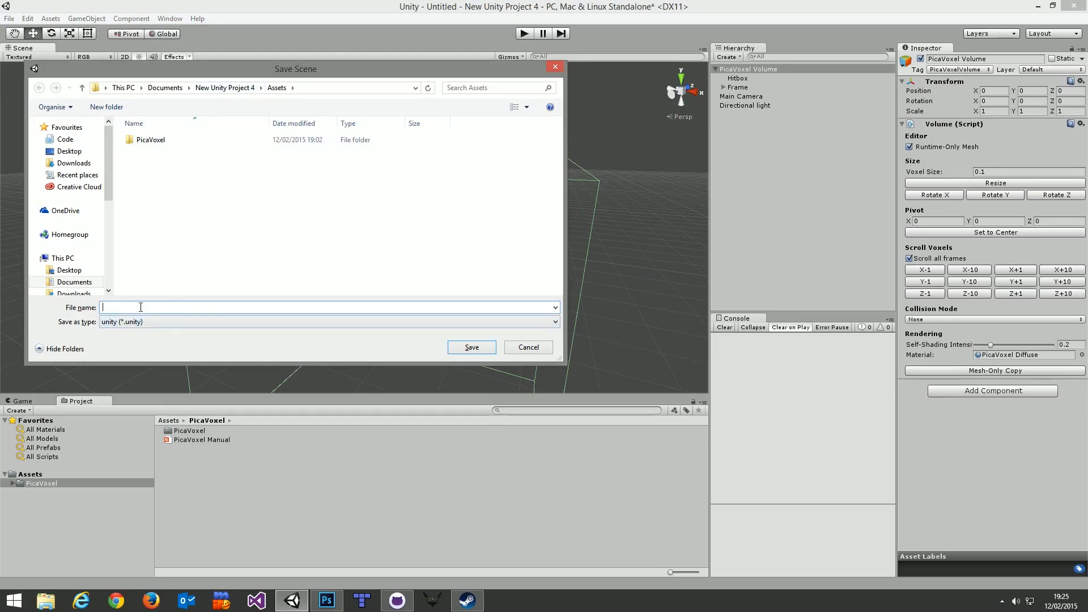
text(Test)
key(Return)
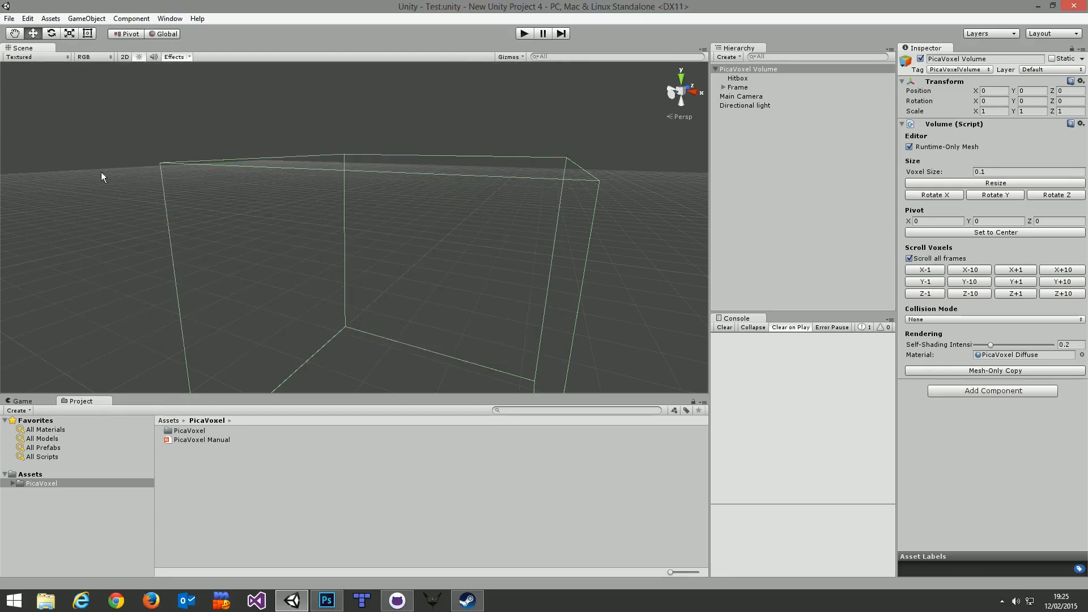
- Show the PicaVoxel folder in File Explorer and check the file size of Test.unity
right_click(46, 482)
click(104, 319)
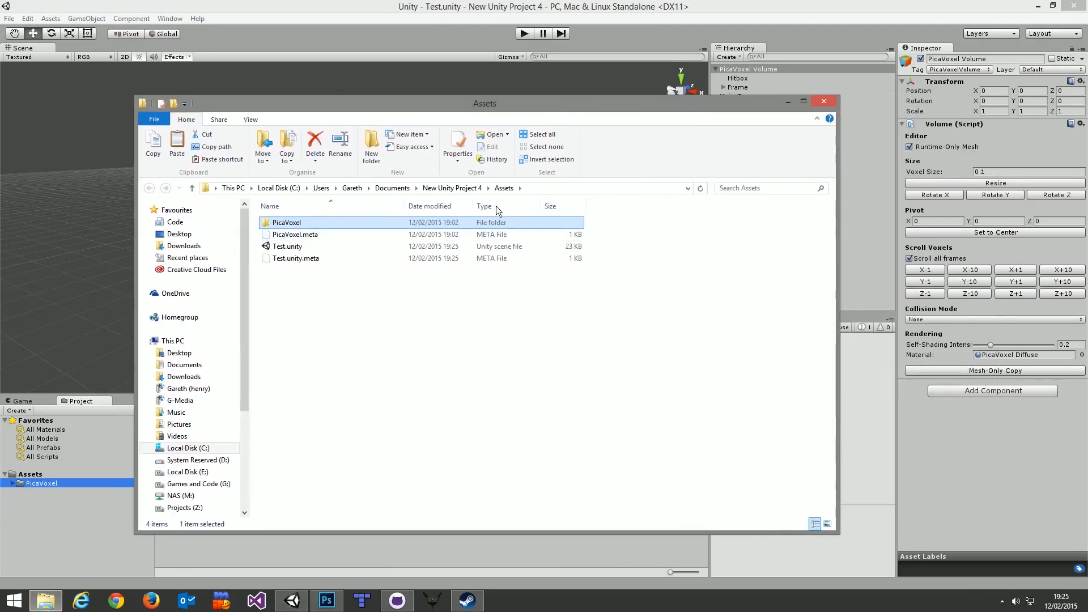
click(342, 247)
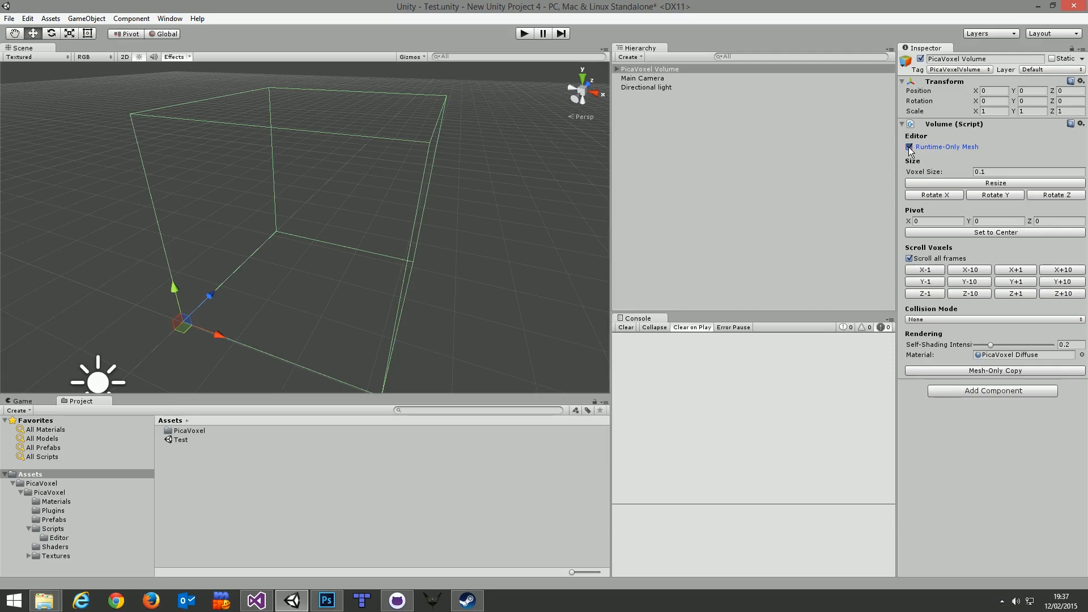
- Disable Runtime-Only Mesh for the volume and save the scene again
click(909, 147)
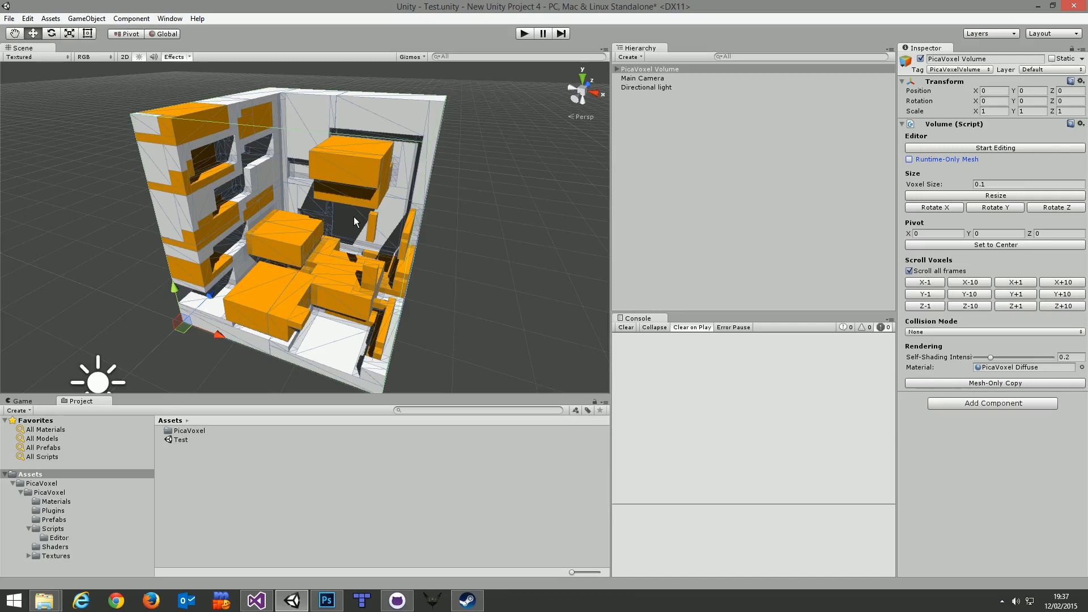
key(ctrl+s)
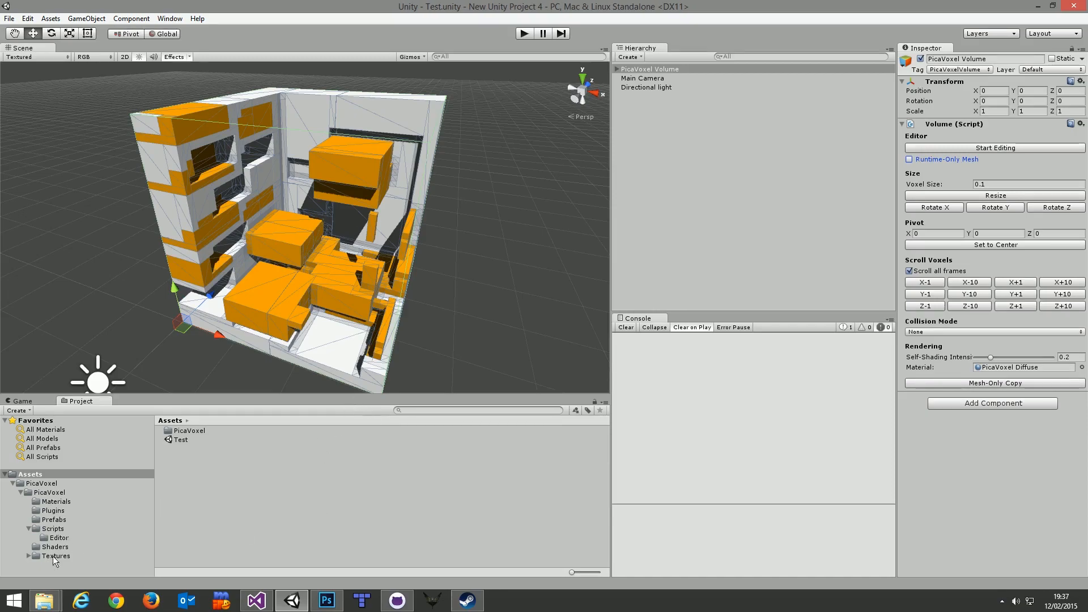
- Check the file size of Test.unity in the File Explorer Assets window, and return to Unity
mouse_move(44, 600)
click(79, 543)
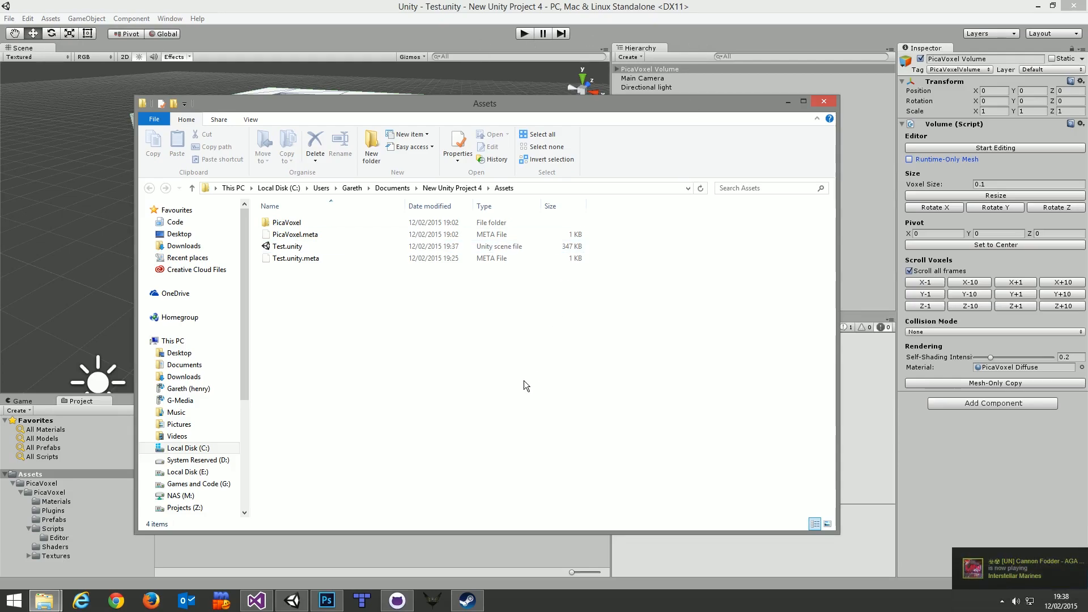
mouse_move(675, 114)
mouse_down()
mouse_move(748, 118)
mouse_move(666, 122)
mouse_up()
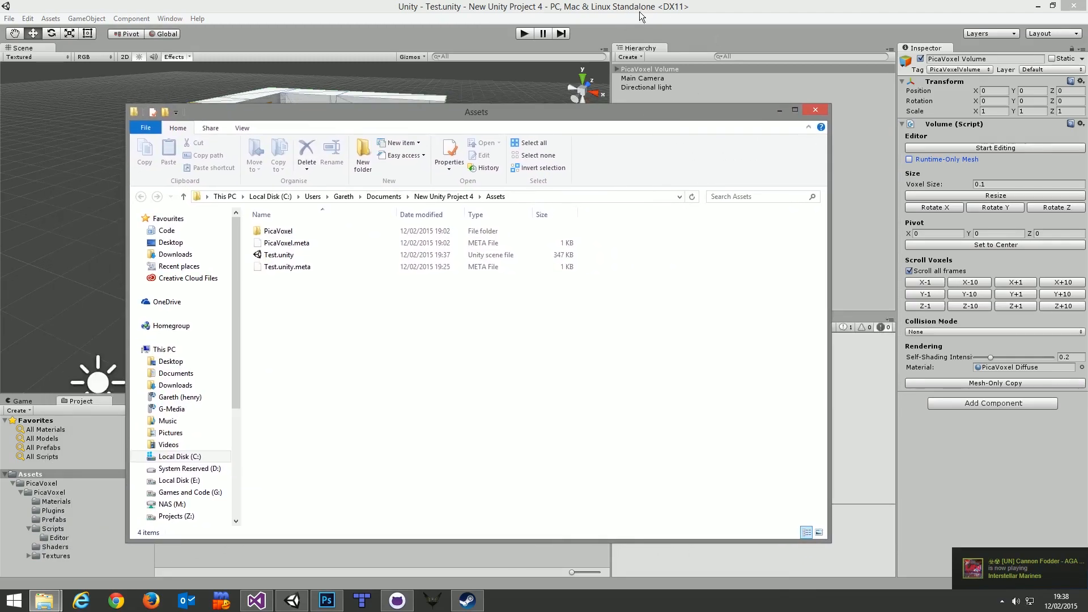
click(657, 8)
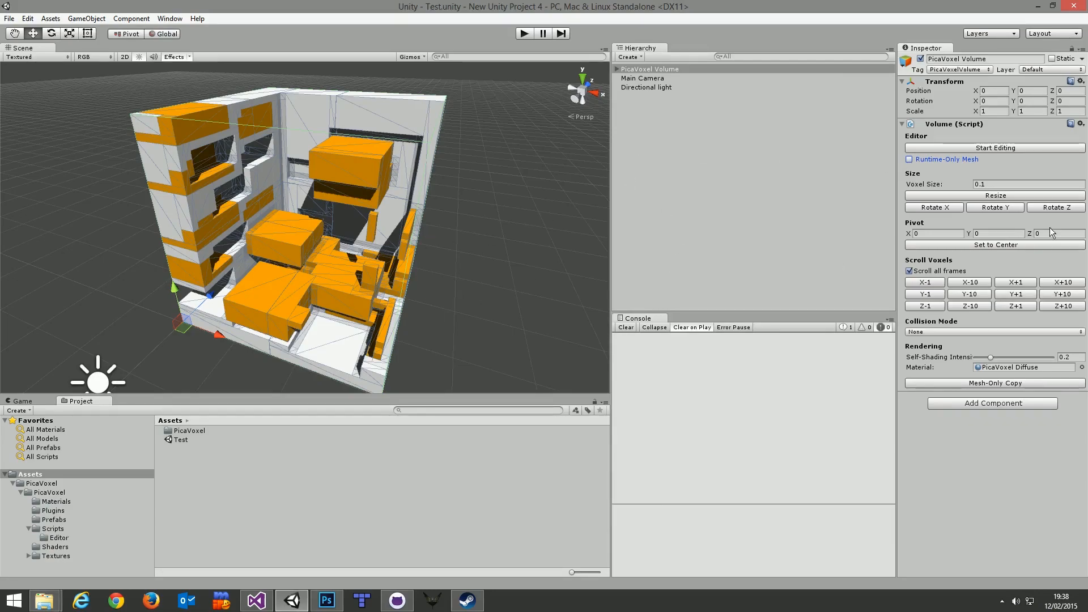
- Test the volume's Runtime-Only Mesh option by playing the scene with it enabled, and disable the option again
click(910, 159)
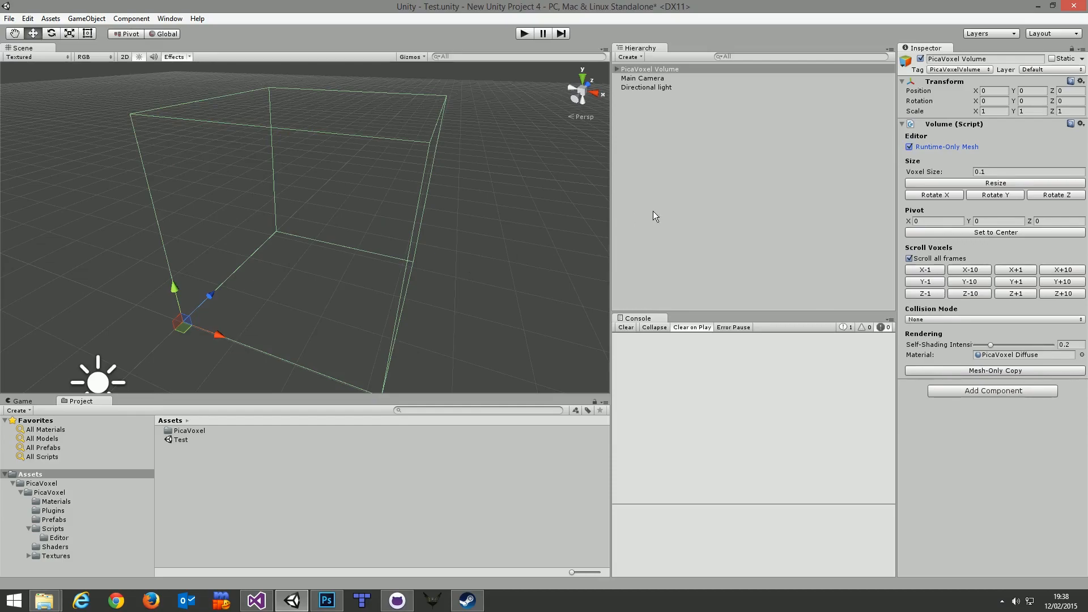
click(524, 33)
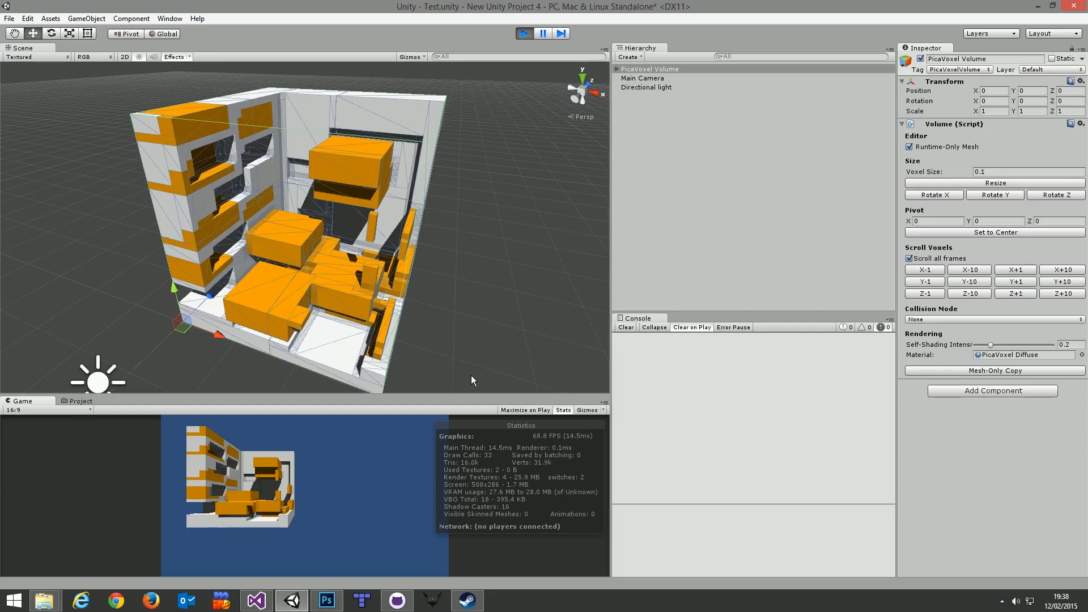
click(524, 34)
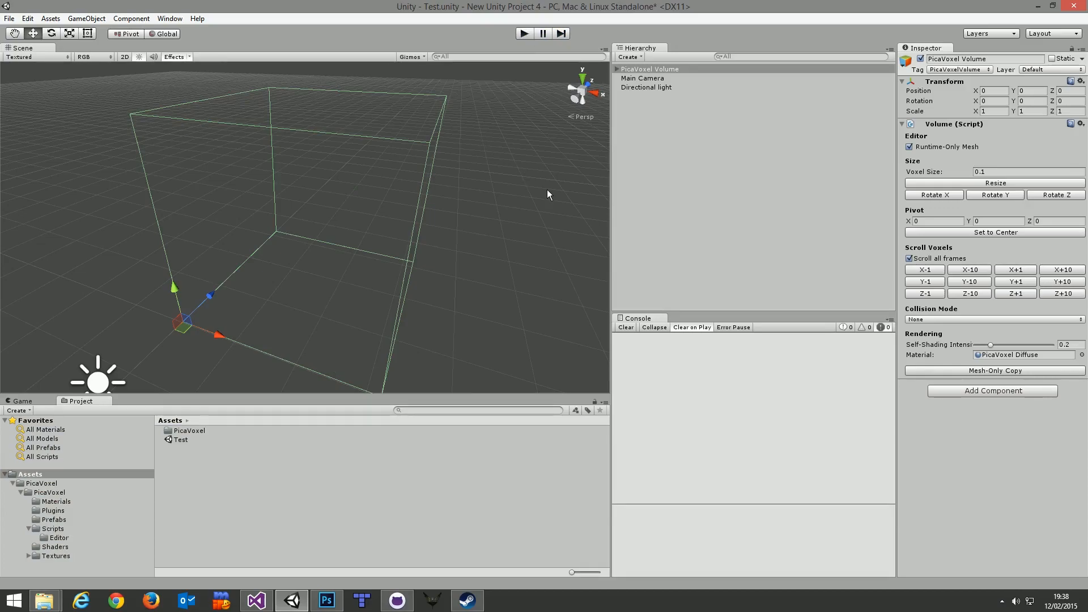
alt+drag(505, 99, 470, 102)
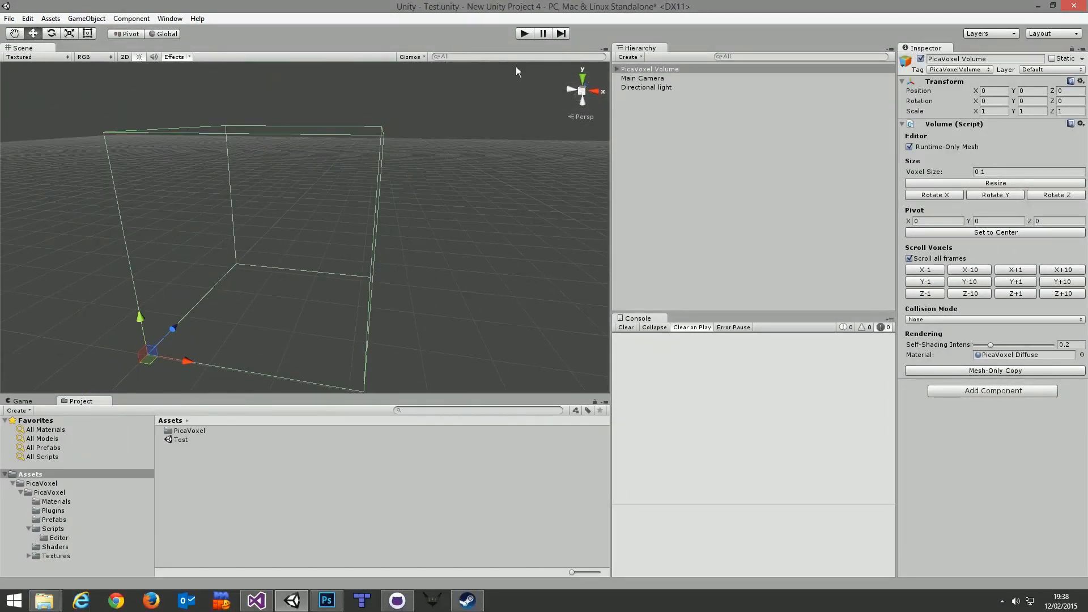
click(524, 34)
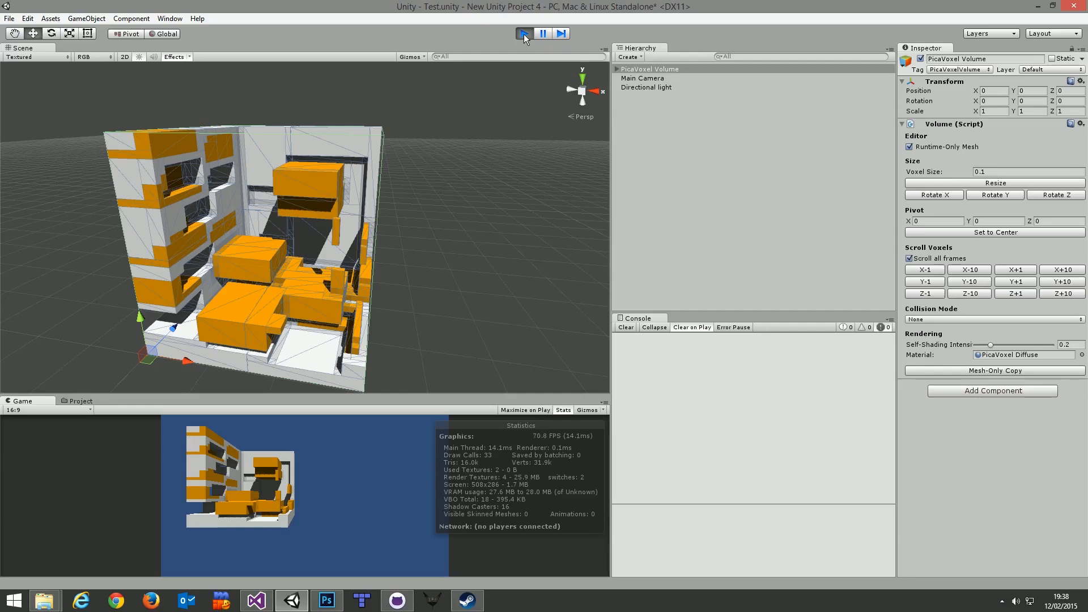
click(523, 34)
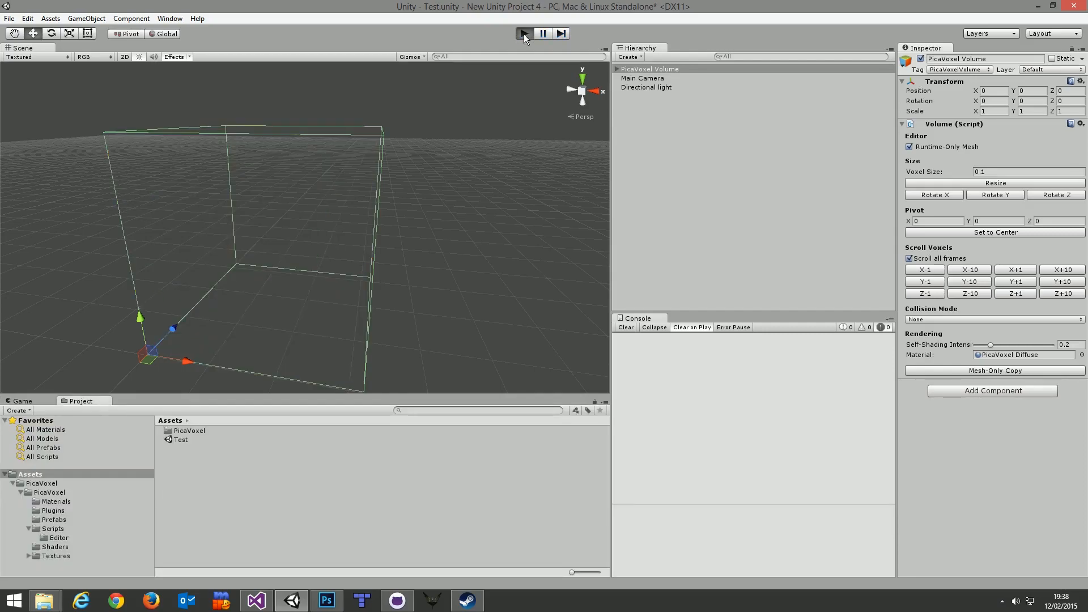
click(523, 34)
alt+drag(574, 324, 536, 295)
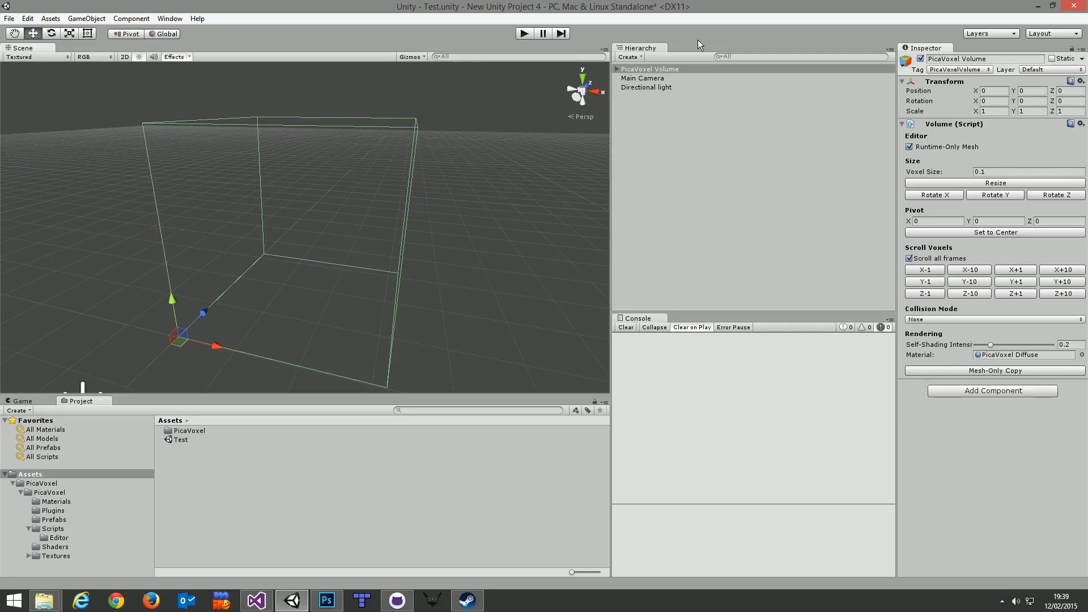
click(909, 146)
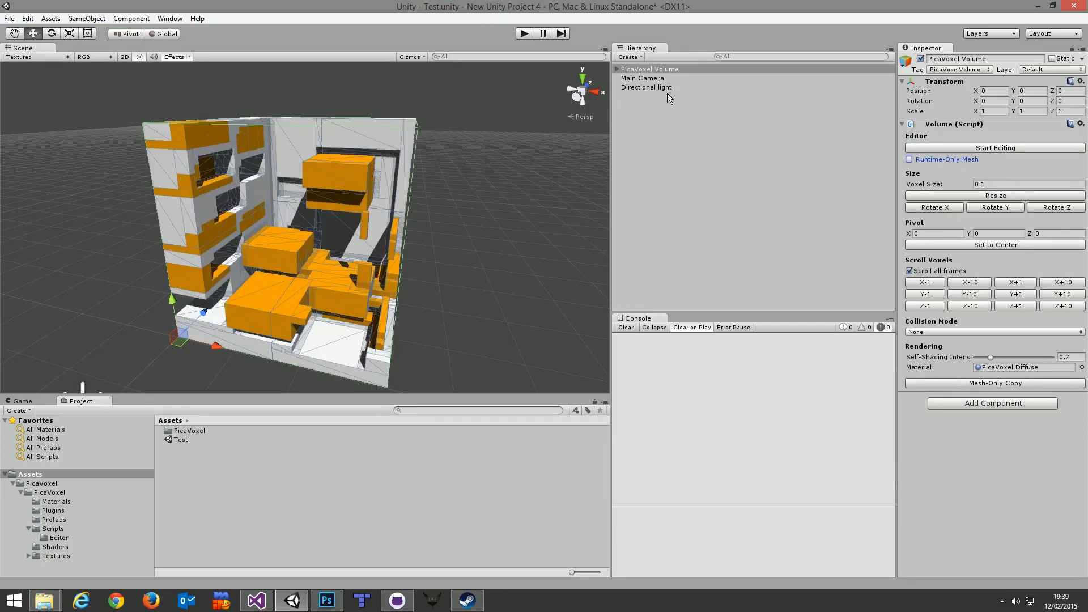
- Select the PicaVoxel Volume and set its voxel size to 1
click(664, 69)
click(1029, 183)
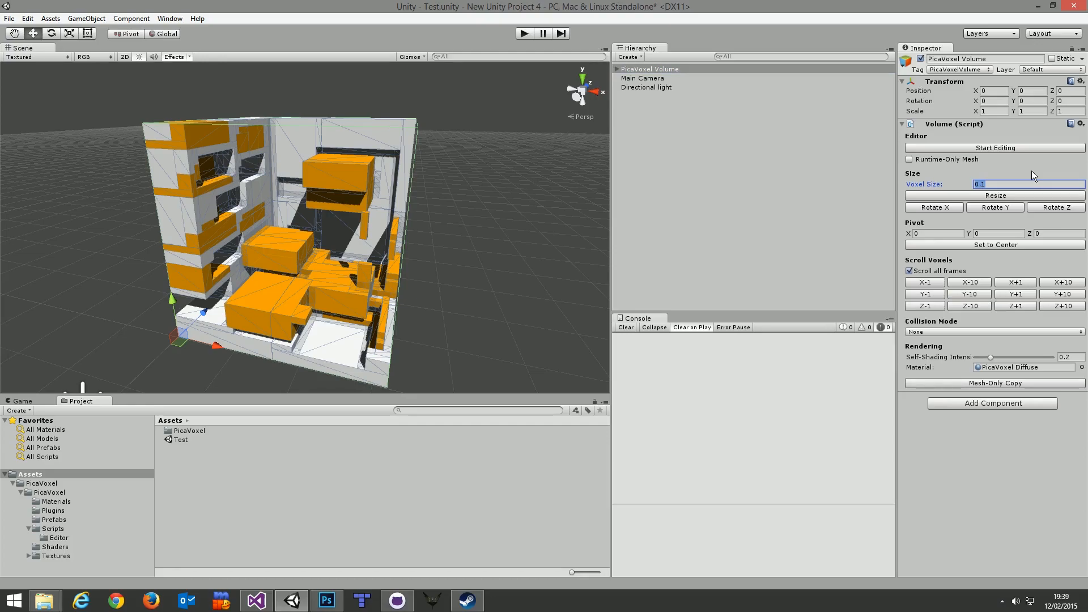
text(1)
key(Return)
alt+drag(548, 220, 541, 193)
- Set the volume's voxel size to 0.2 and inspect the scaled model in the scene
click(984, 184)
text(0.)
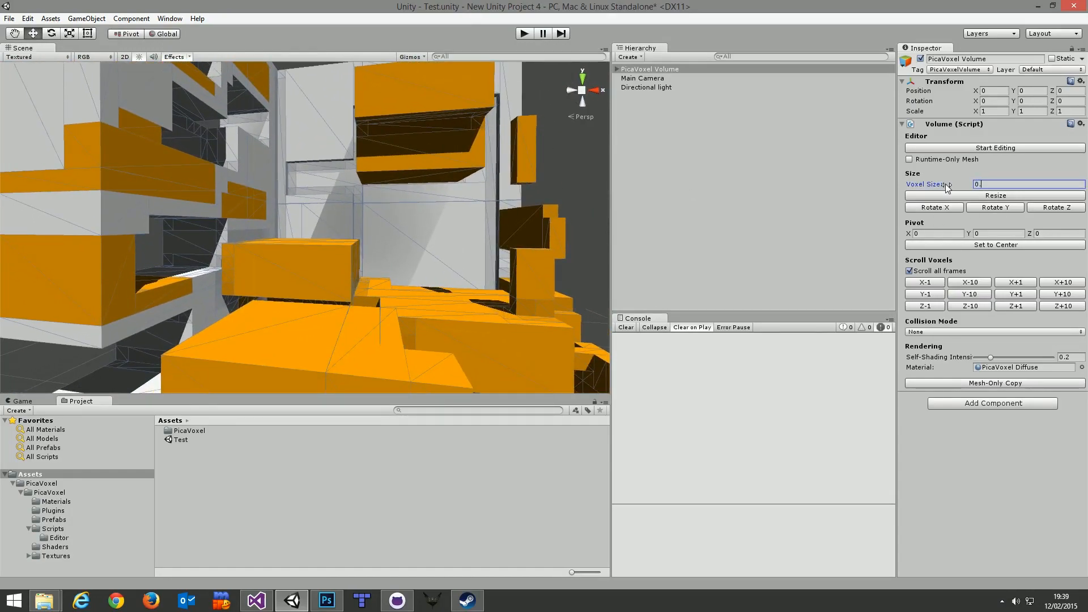
text(2)
alt+drag(396, 287, 326, 348)
scroll(326, 347, up, 10)
scroll(372, 342, up, 3)
alt+drag(367, 317, 384, 356)
scroll(372, 343, down, 8)
scroll(381, 368, up, 5)
scroll(383, 358, down, 2)
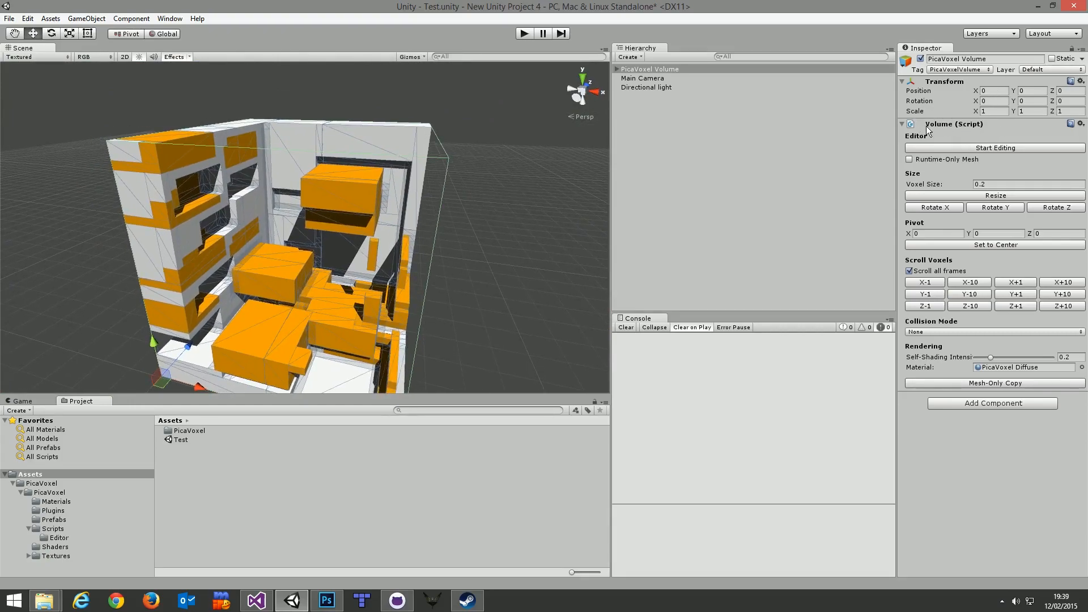
click(983, 112)
key(BackSpace)
text(0.5)
click(963, 124)
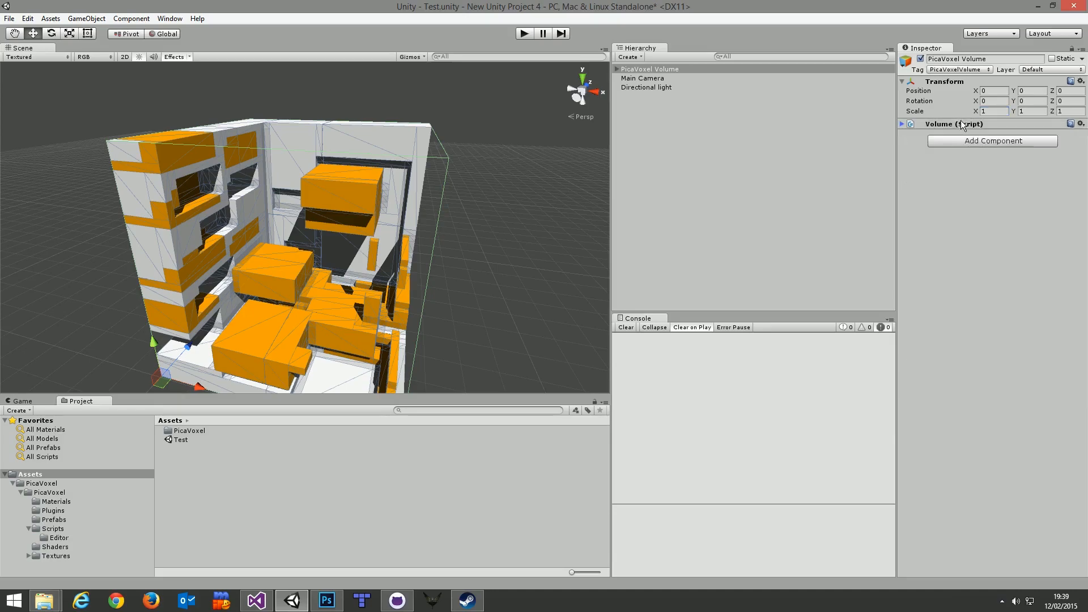
click(901, 124)
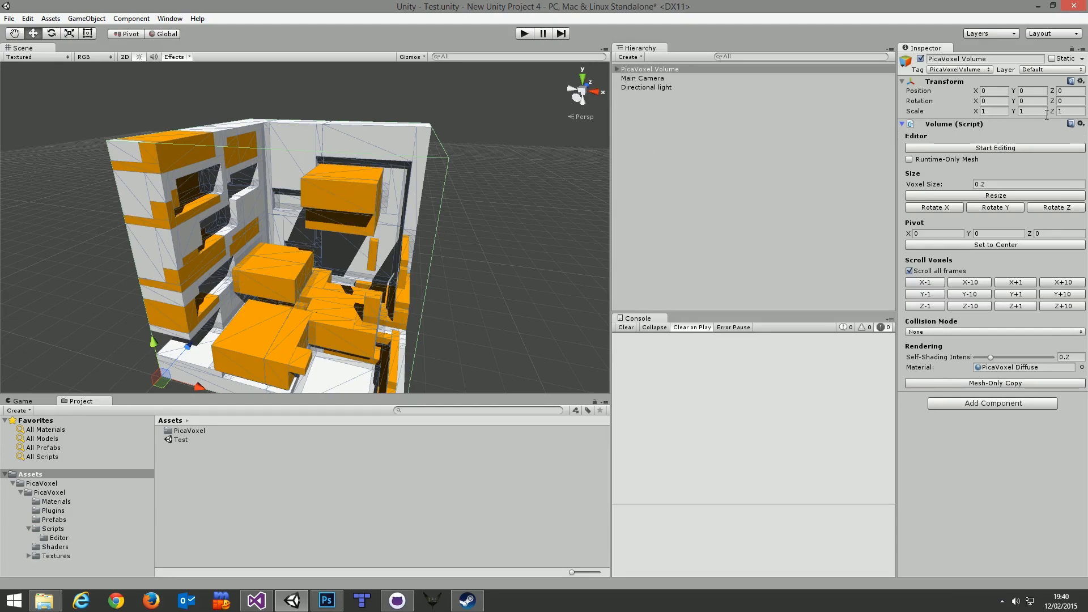
- Try a voxel size of 0.27 for the volume and set it back to 0.1
click(993, 183)
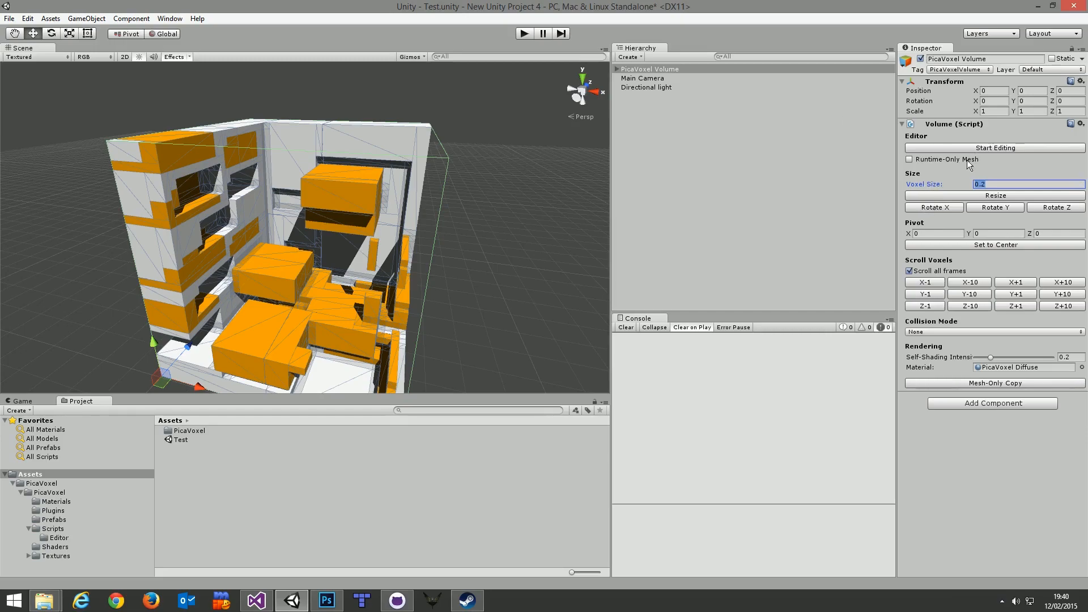
drag(976, 183, 988, 184)
click(988, 184)
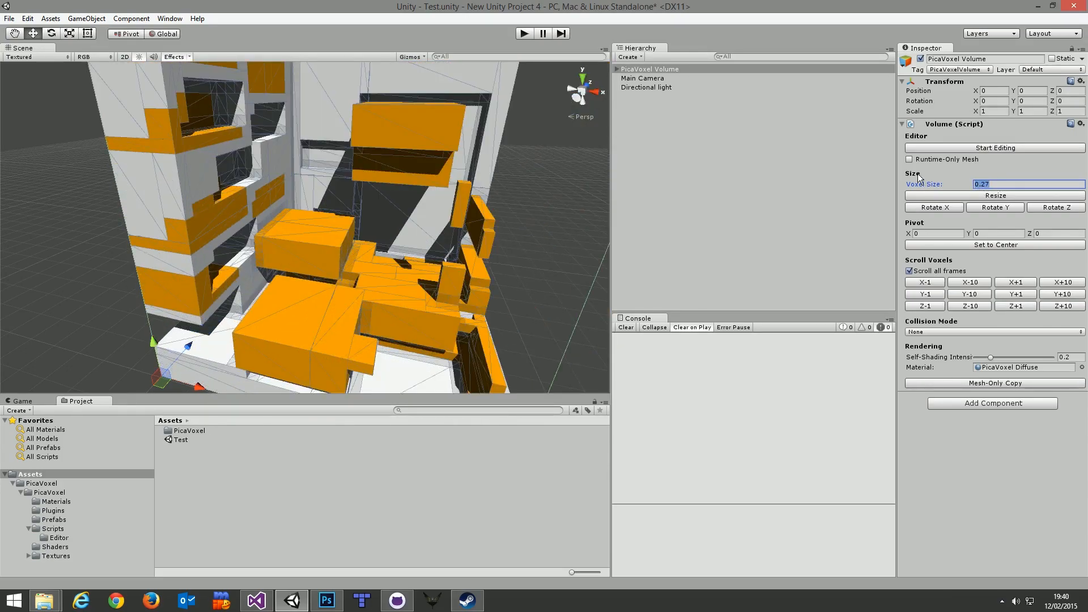
text(0.1)
key(Return)
alt+drag(476, 187, 503, 175)
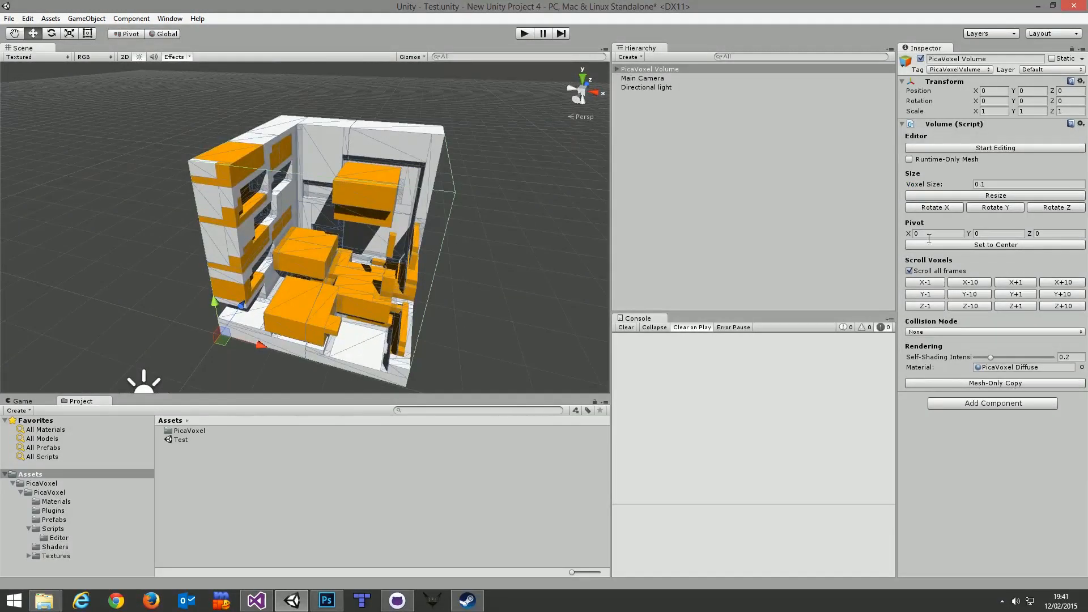
- Resize the volume to 40 × 40 × 40 voxels, anchored Left, Bottom and Front, with the added space filled
click(1000, 196)
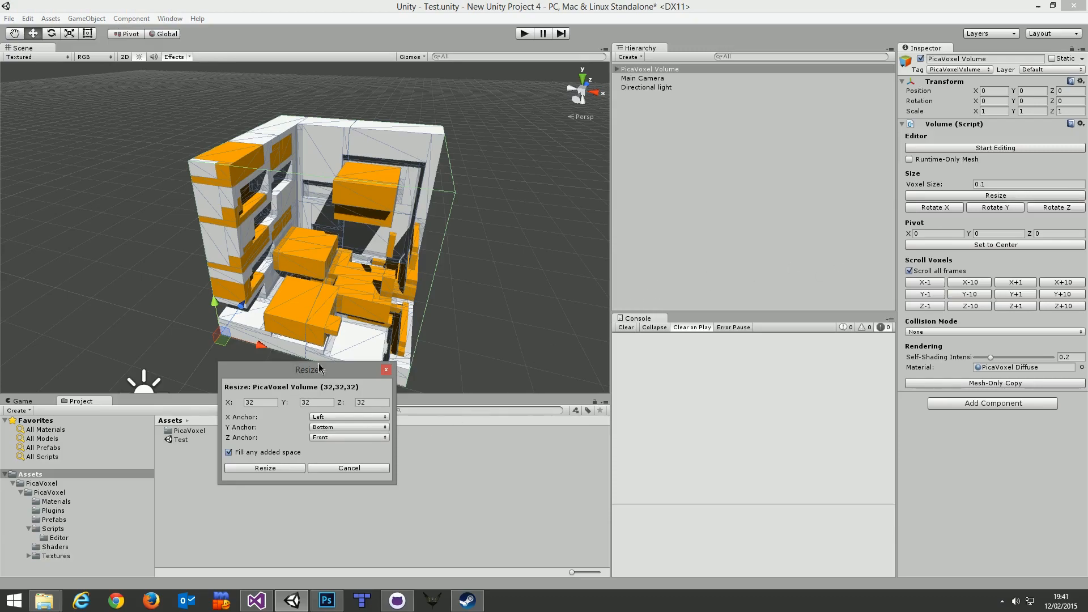
drag(295, 374, 613, 237)
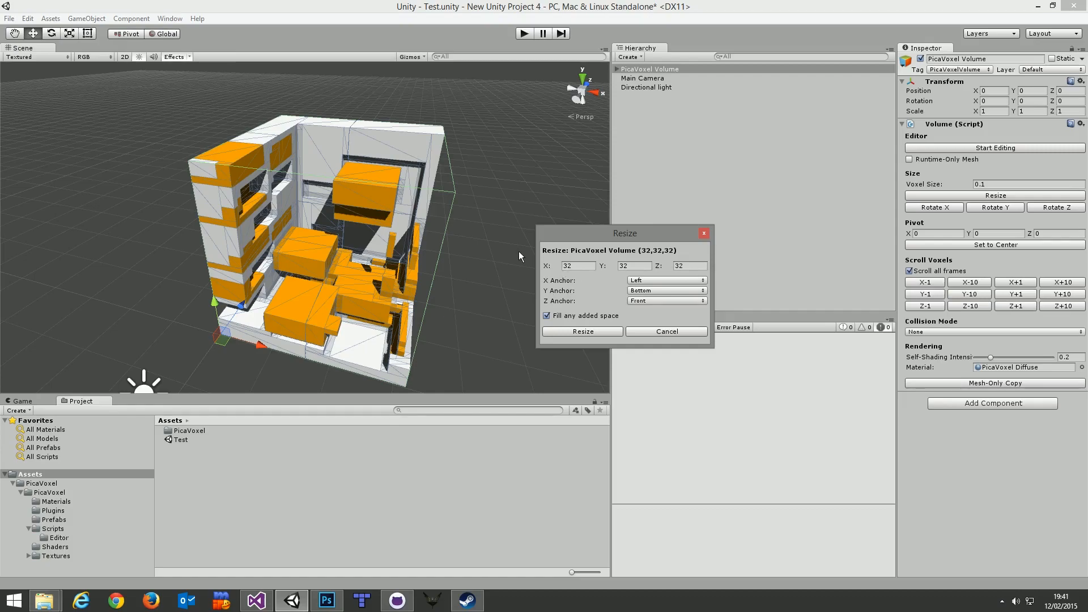
click(579, 265)
text(40)
key(Tab)
text(40)
key(Tab)
text(4)
click(587, 333)
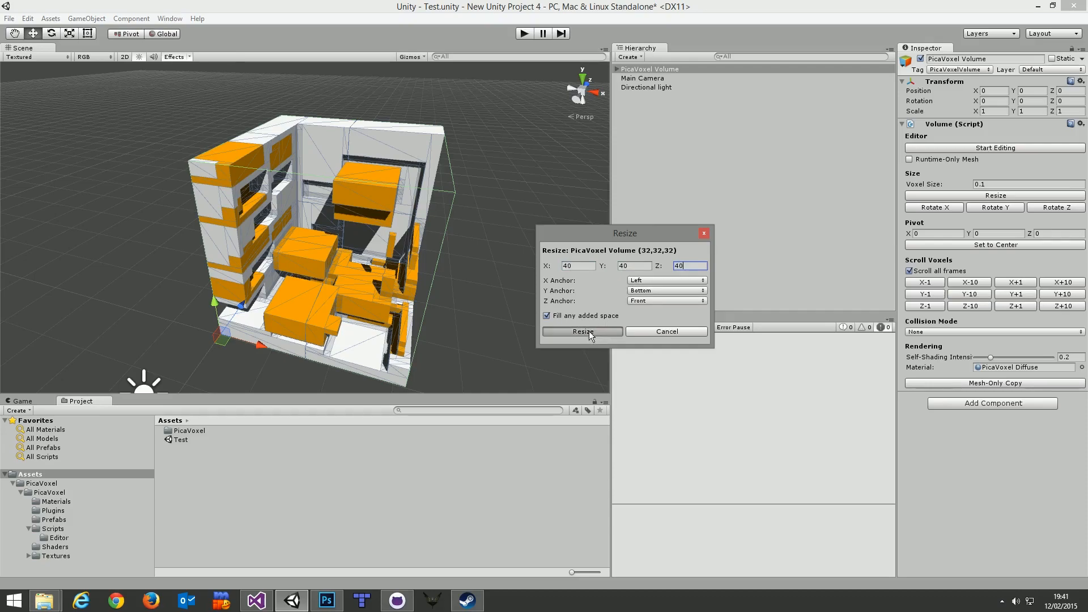
- Inspect the resized volume, expanding it in the hierarchy and briefly turning voxel editing on and off
right_drag(539, 282, 512, 213)
click(617, 69)
click(991, 149)
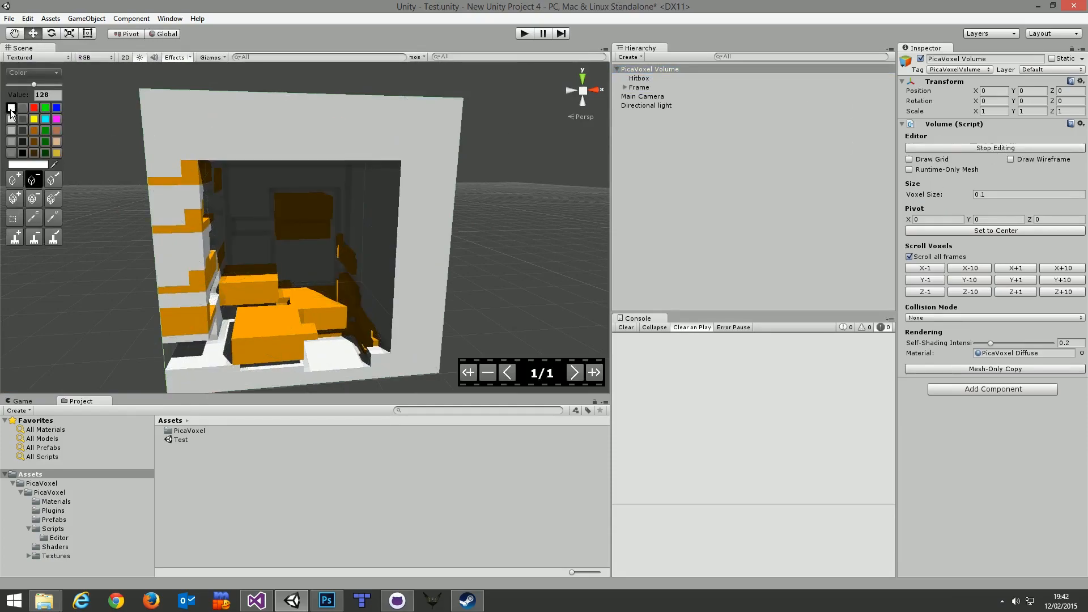
click(987, 149)
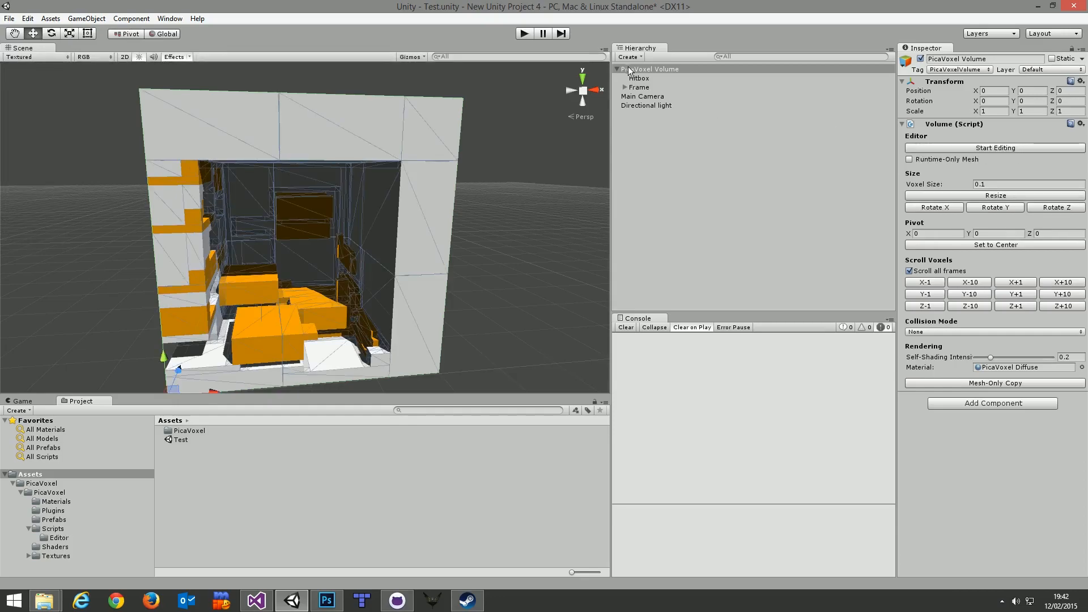
alt+drag(572, 170, 502, 208)
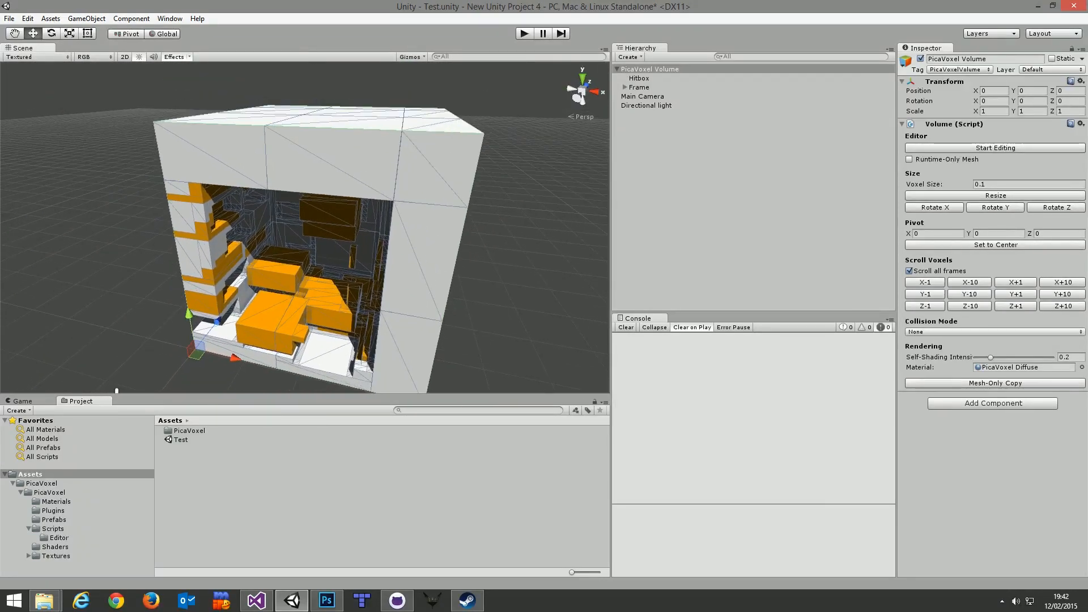
- Resize the volume to 32 × 32 × 32 voxels with the Left, Bottom and Front anchors
click(995, 195)
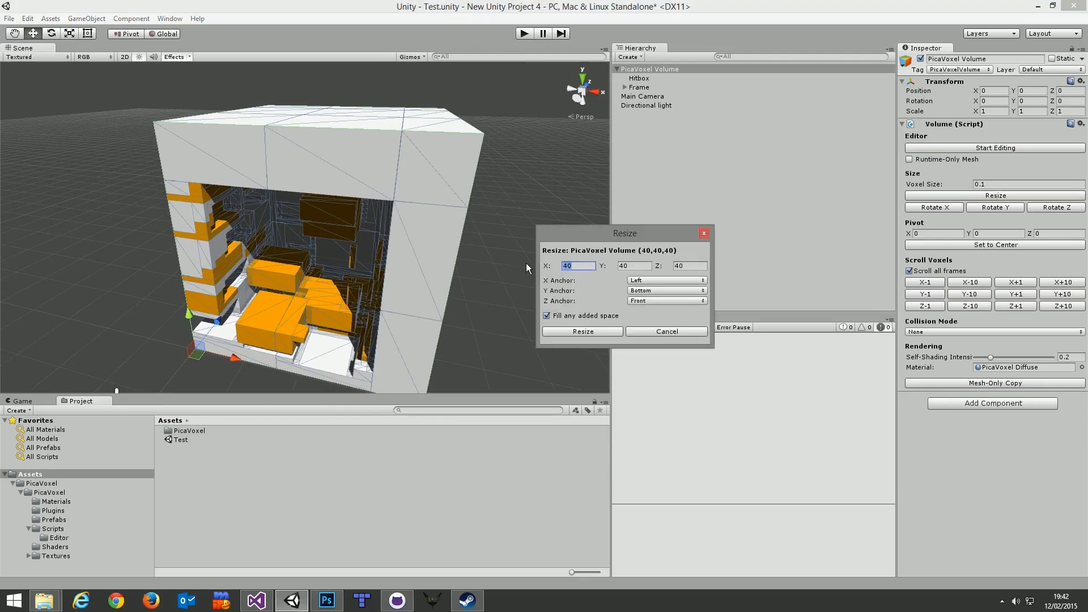
key(Tab)
key(Tab)
text(32)
click(583, 331)
alt+drag(458, 253, 436, 256)
right_drag(436, 257, 548, 246)
key(w)
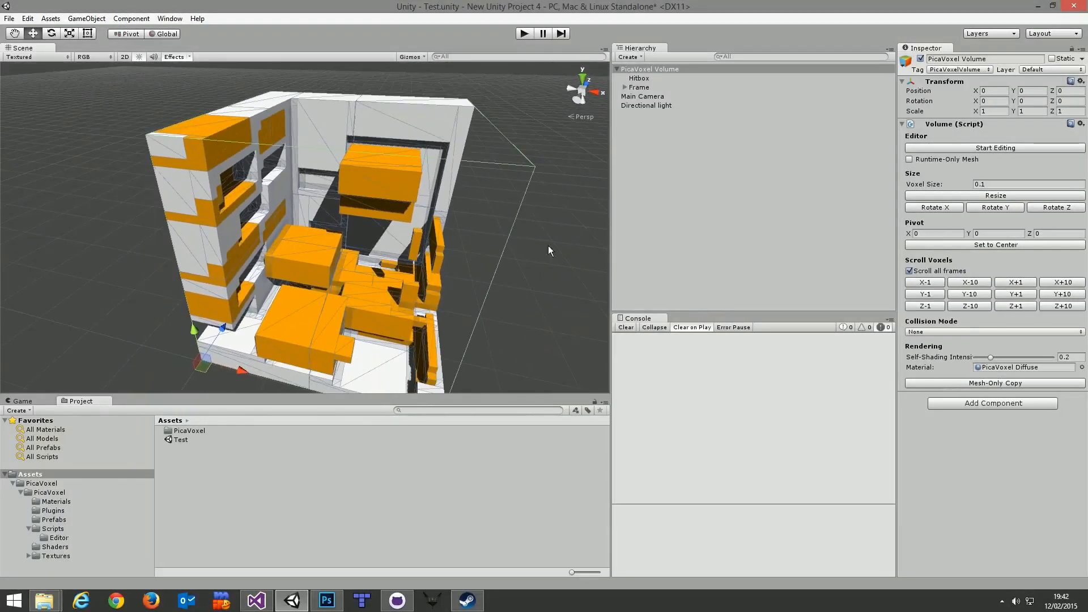
- Open the volume's Resize dialog and set the X, Y and Z anchors to Center
click(996, 196)
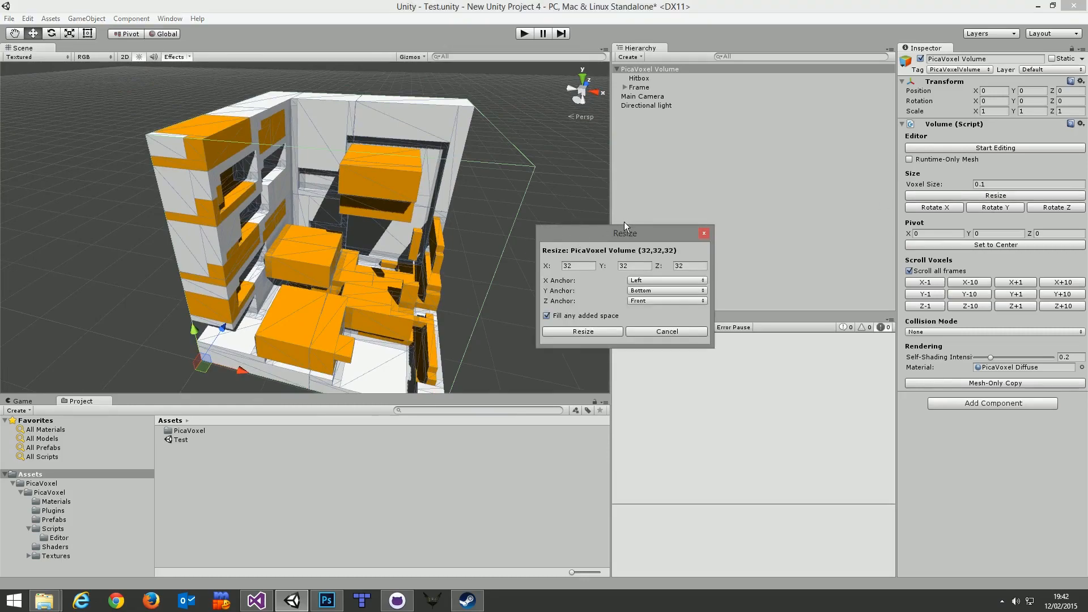
drag(625, 233, 632, 281)
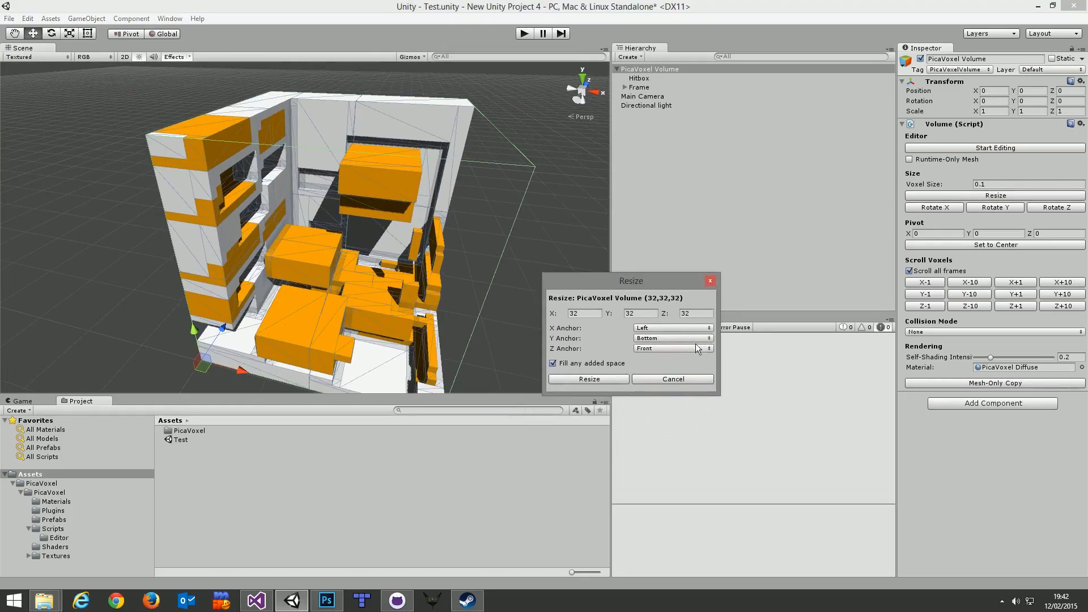
click(657, 331)
click(667, 353)
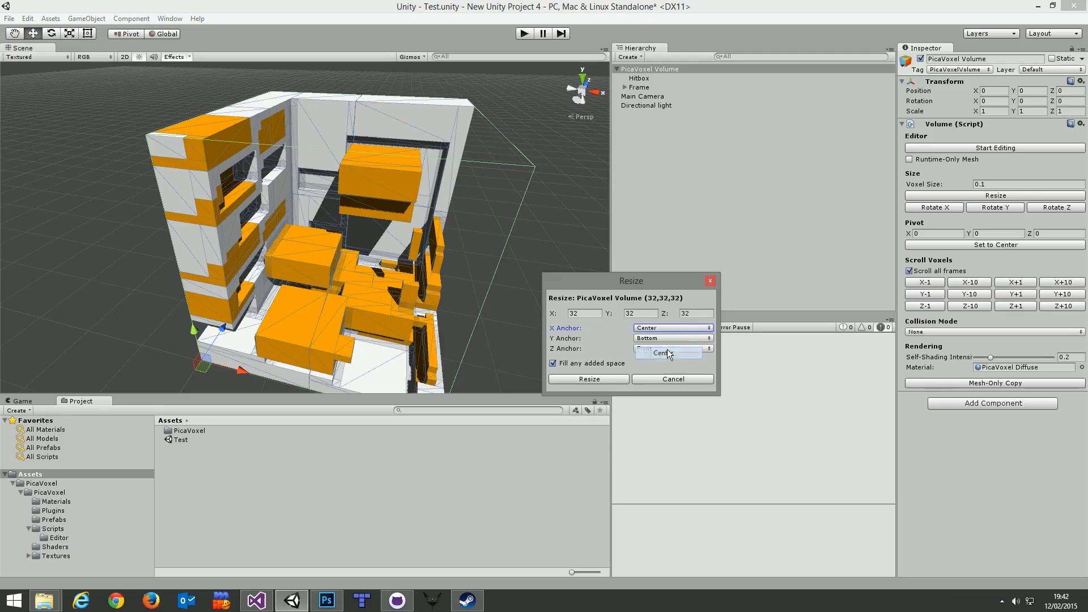
click(672, 339)
click(663, 362)
click(672, 348)
click(664, 373)
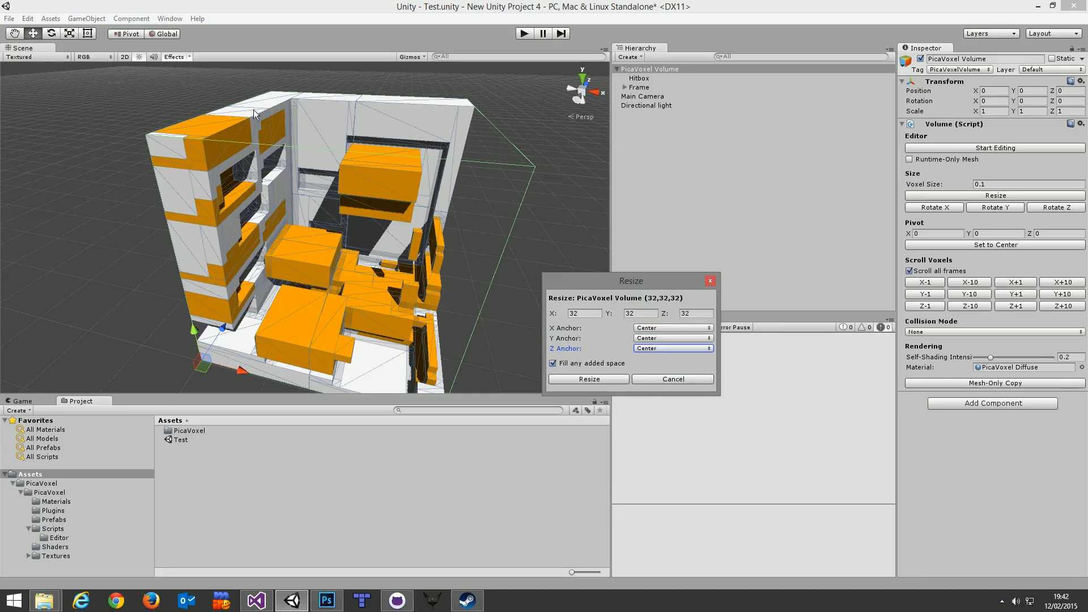
- Resize the volume to 16 × 16 × 16 voxels around its center
click(585, 314)
text(16)
click(633, 313)
text(16)
click(700, 313)
text(16)
click(590, 379)
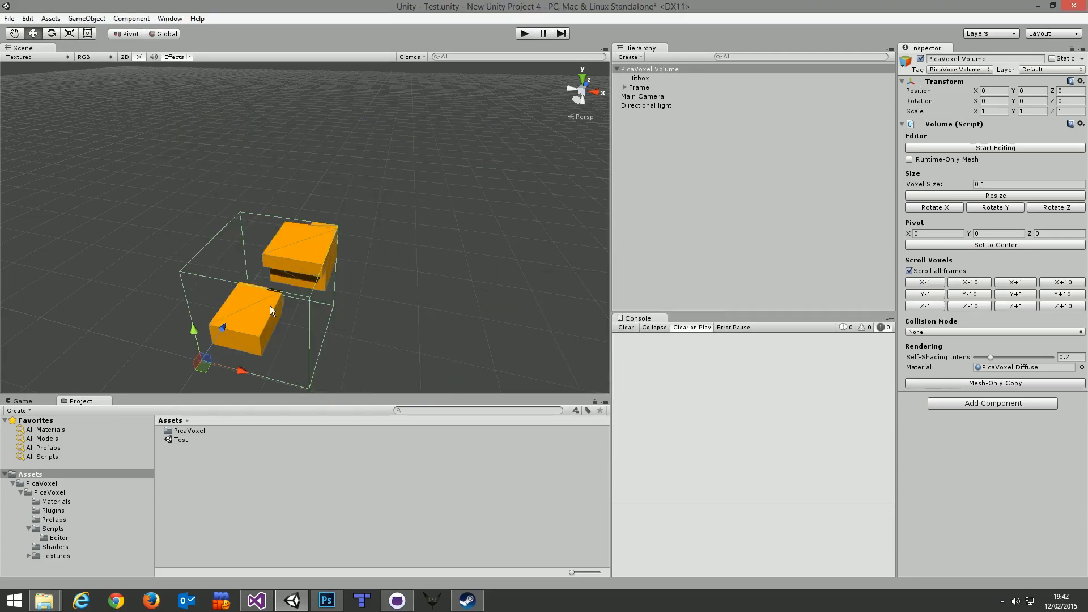
- Undo the last resize of the volume
alt+drag(388, 271, 465, 257)
scroll(466, 257, down, 3)
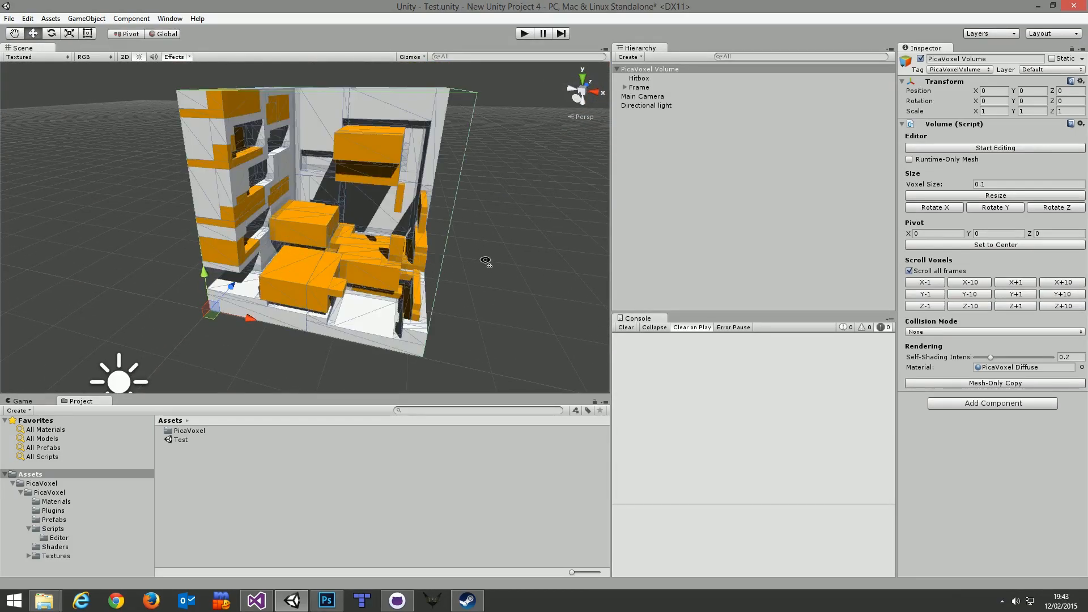
scroll(485, 260, down, 5)
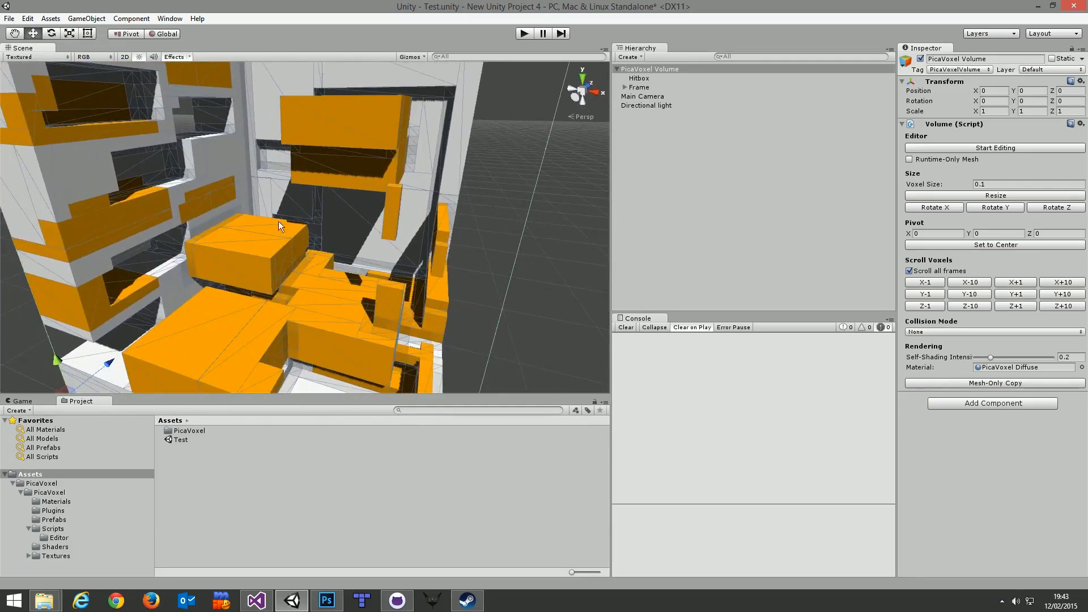
alt+drag(363, 253, 394, 255)
key(f)
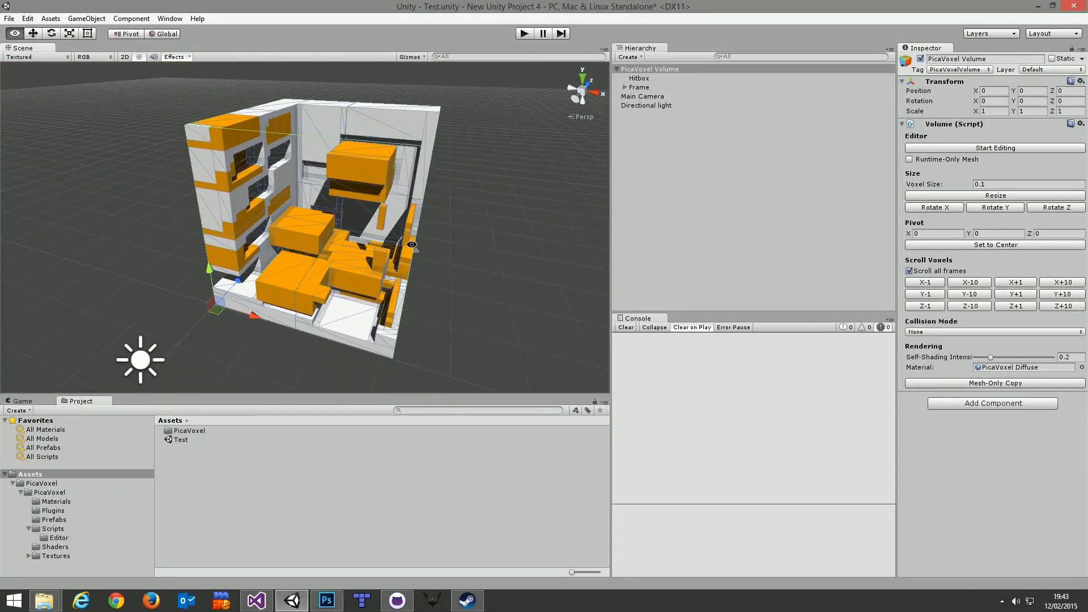
- Enter 24 for the X, Y and Z sizes in the volume's Resize dialog
click(995, 195)
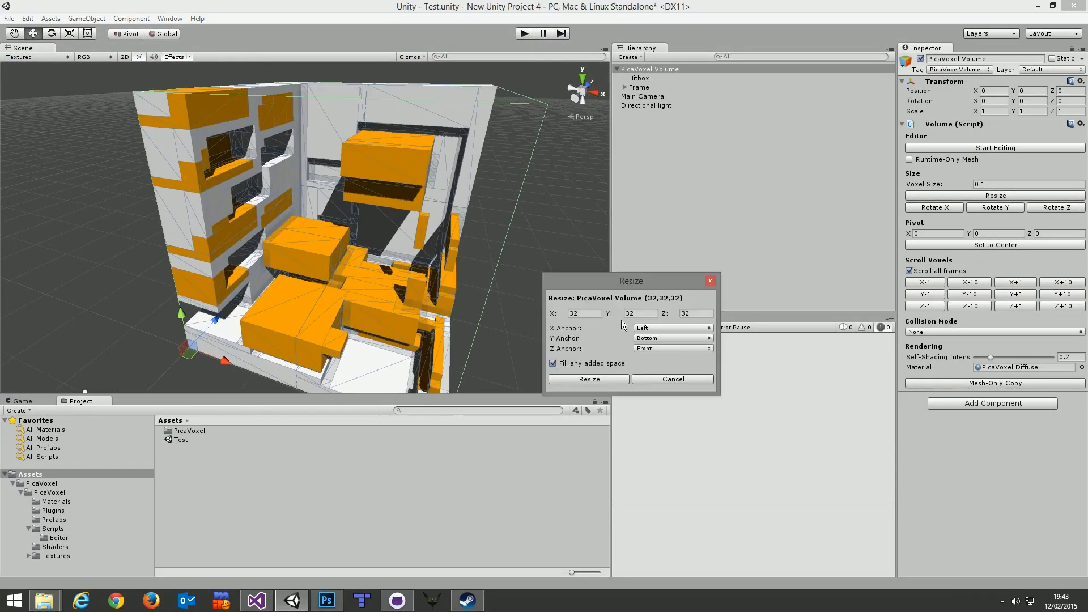
click(572, 313)
text(24)
click(647, 313)
text(24)
click(685, 313)
text(24)
- Set the X, Y and Z anchors to Center, apply the resize and inspect the cropped volume
click(679, 328)
click(666, 353)
click(666, 338)
click(664, 362)
click(674, 349)
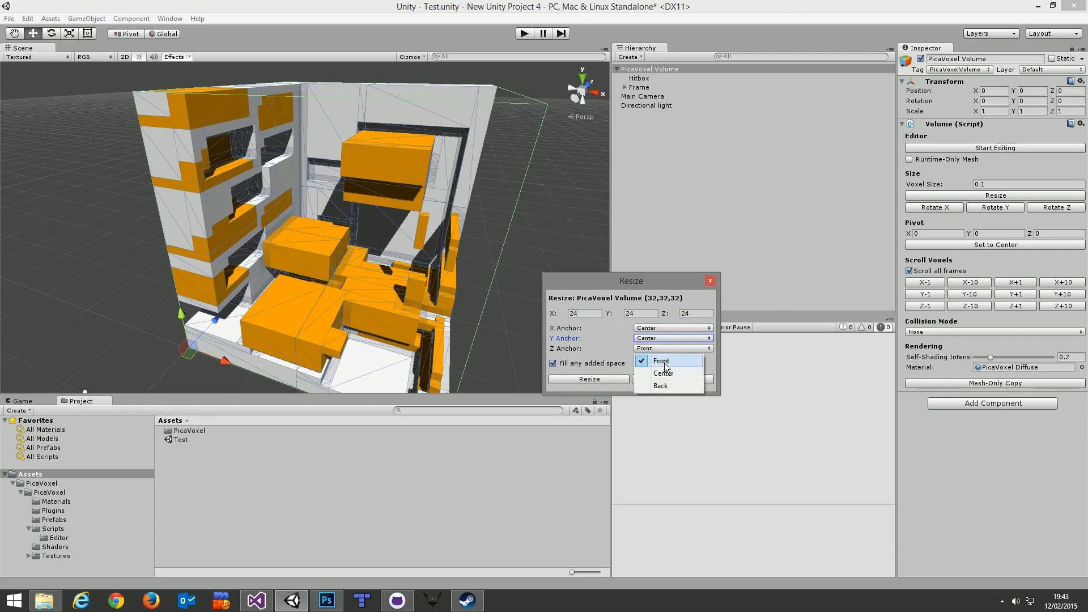
click(664, 373)
click(603, 379)
alt+drag(397, 238, 468, 243)
alt+scroll(468, 242, up, 5)
alt+scroll(465, 244, down, 5)
alt+scroll(462, 247, up, 5)
alt+scroll(458, 250, down, 5)
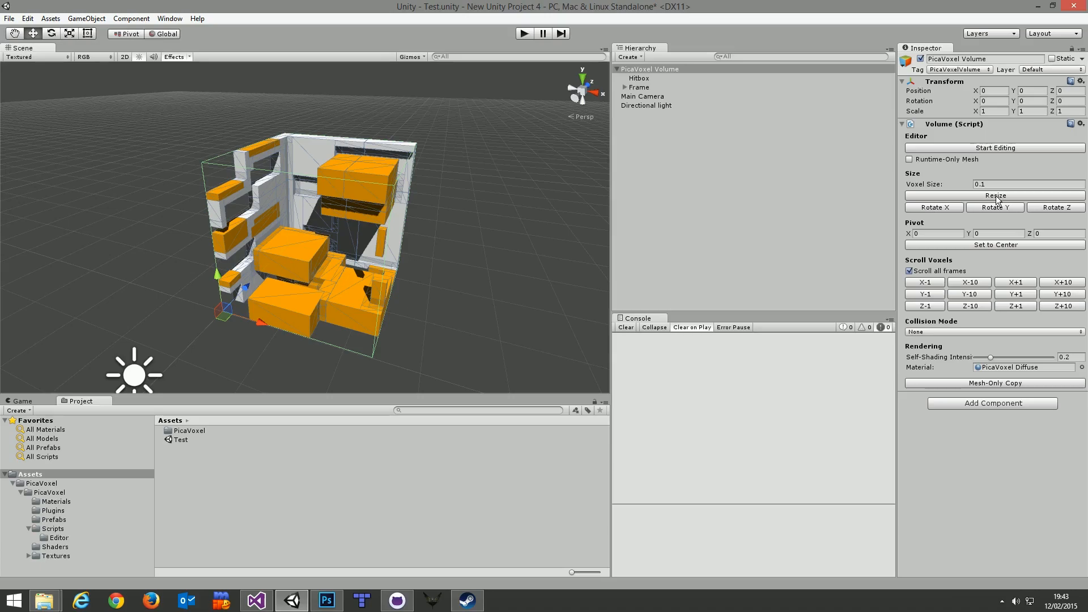
- Undo the centered resize of the volume to 24 voxels per axis
key(ctrl+z)
alt+scroll(508, 193, up, 5)
alt+drag(508, 192, 513, 177)
alt+scroll(515, 179, down, 5)
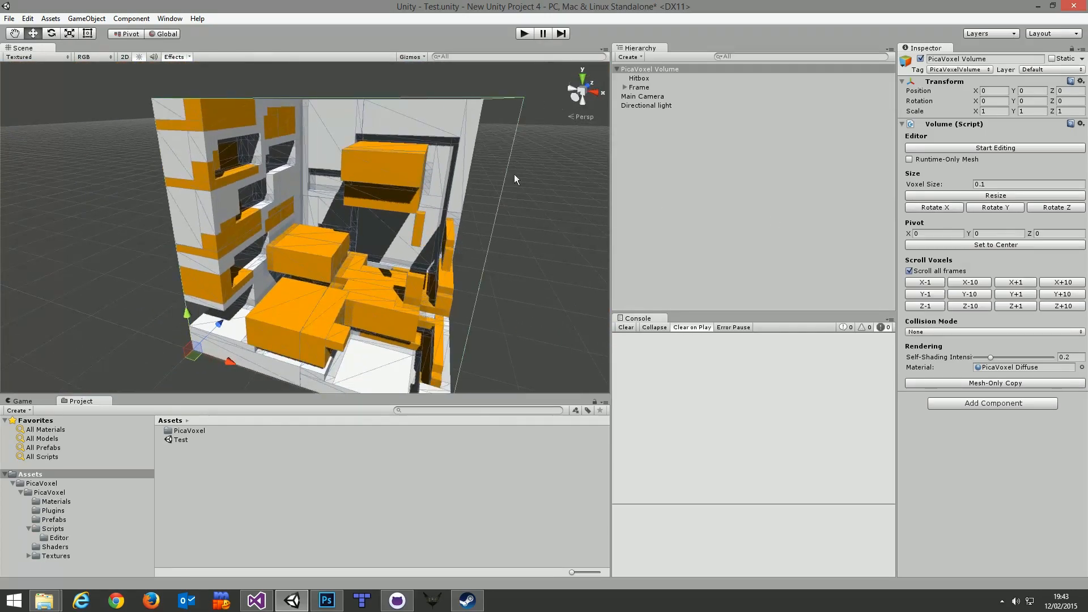
- Resize the volume to 10 × 20 × 20 voxels with Left, Bottom and Front anchors, and inspect the cropped shape
click(983, 197)
click(561, 315)
text(10)
key(Tab)
text(20)
key(Tab)
text(20)
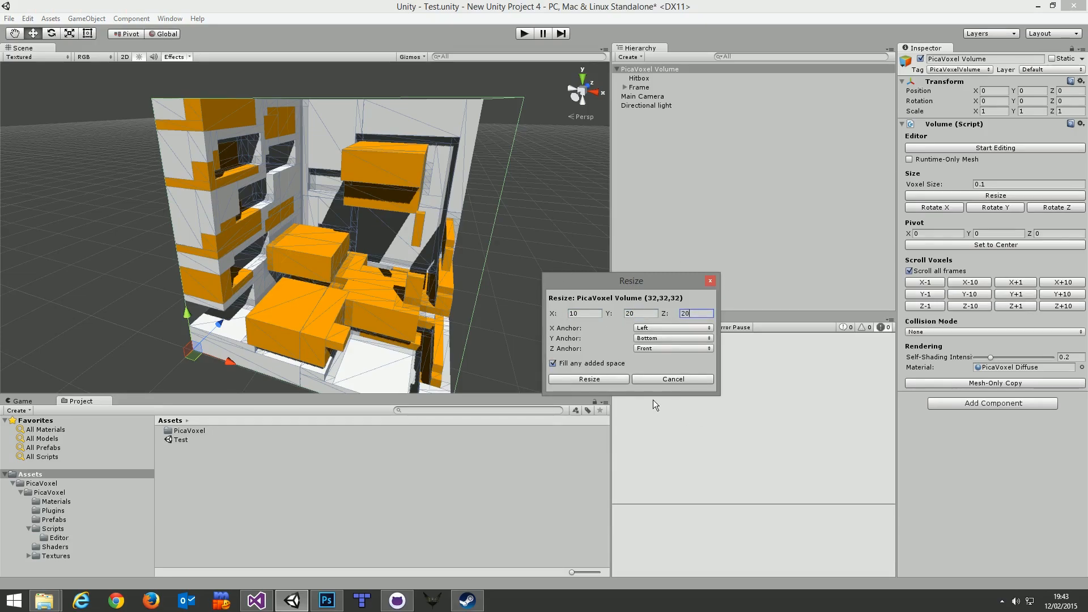
click(610, 379)
scroll(495, 261, up, 5)
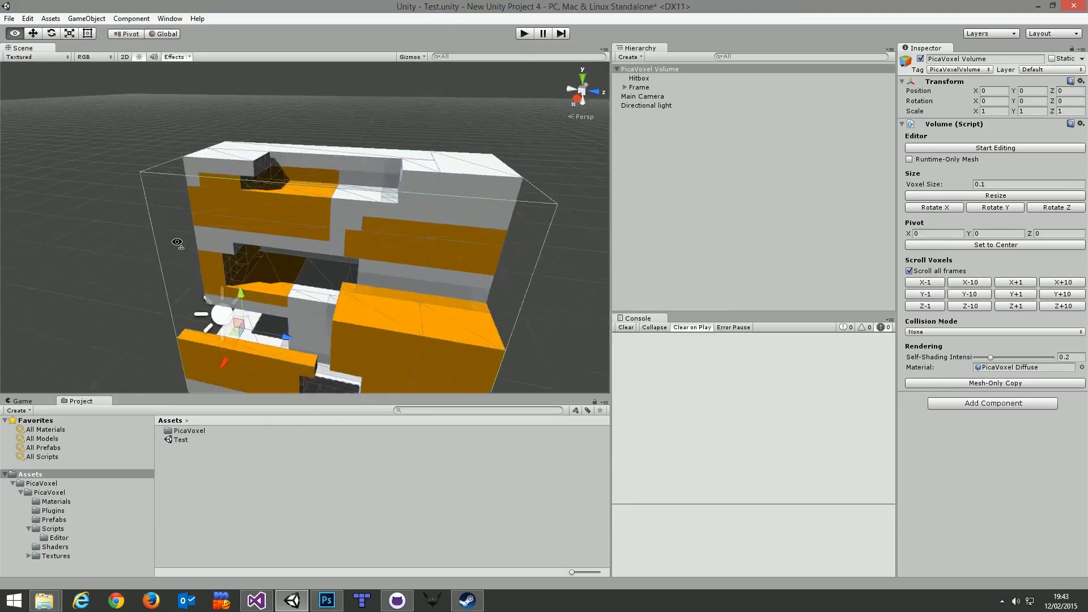
alt+drag(494, 262, 371, 304)
alt+drag(317, 267, 521, 237)
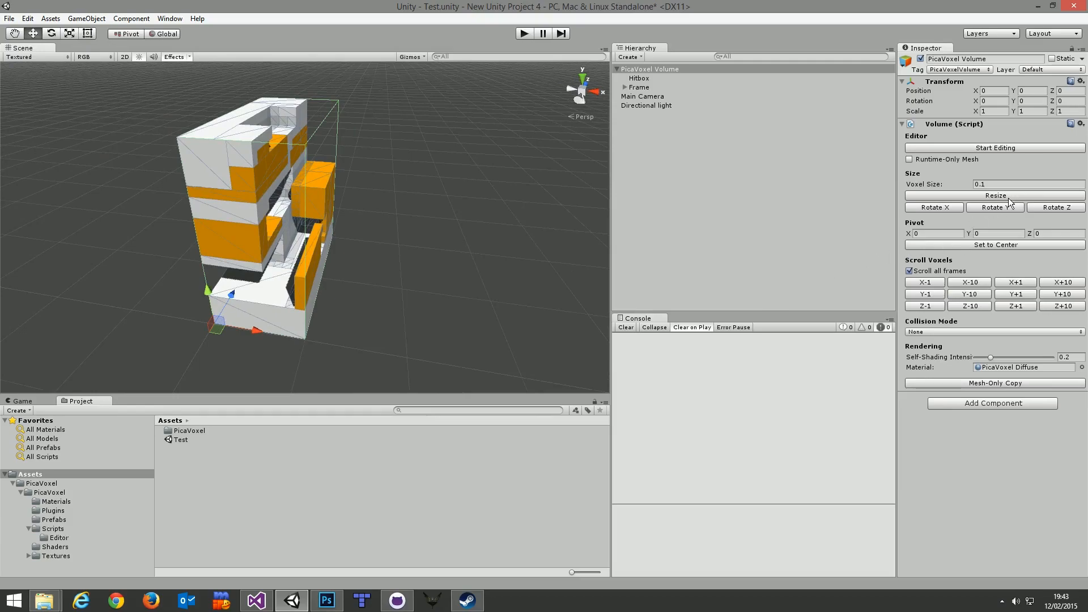
- Undo the resize of the volume to 10 × 20 × 20 voxels
key(ctrl+z)
right_drag(425, 197, 352, 227)
scroll(352, 226, down, 3)
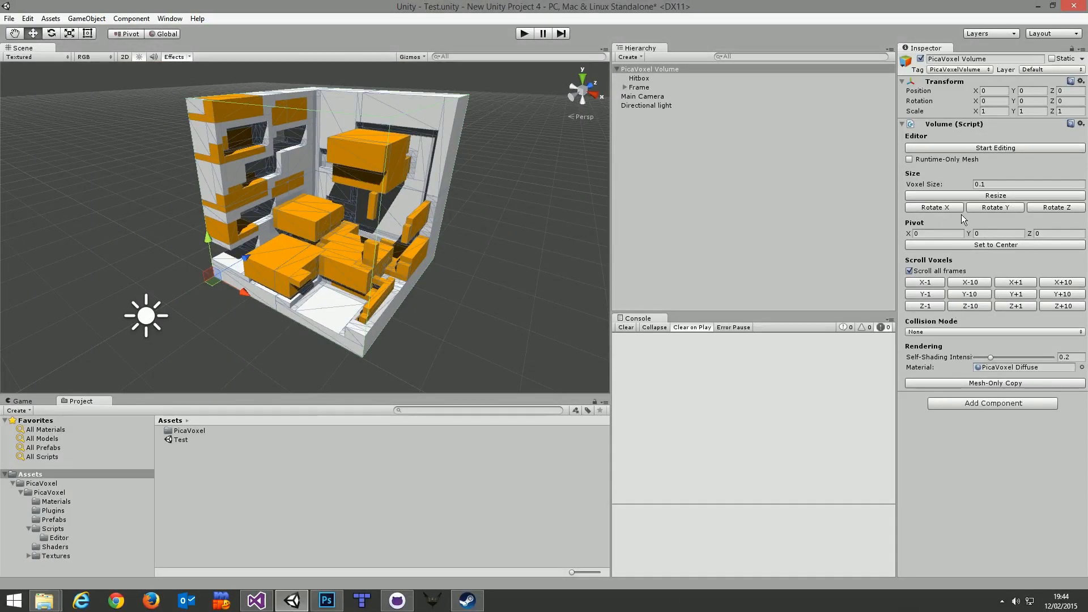
right_drag(506, 154, 518, 144)
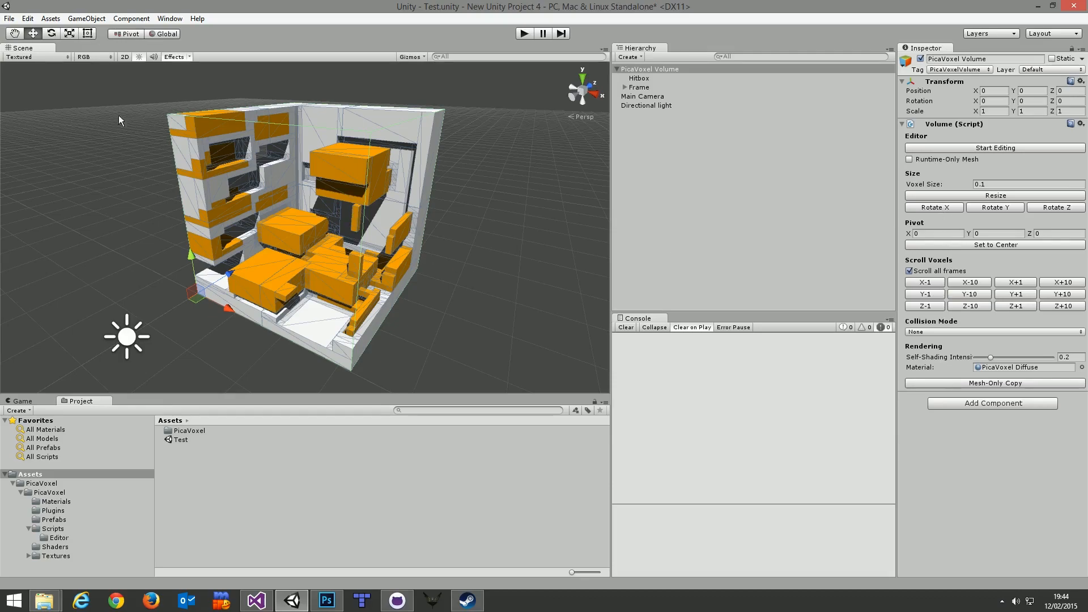
- Rotate the volume's voxels repeatedly about the X axis, through full turns back to the original orientation
click(937, 209)
click(937, 208)
click(937, 208)
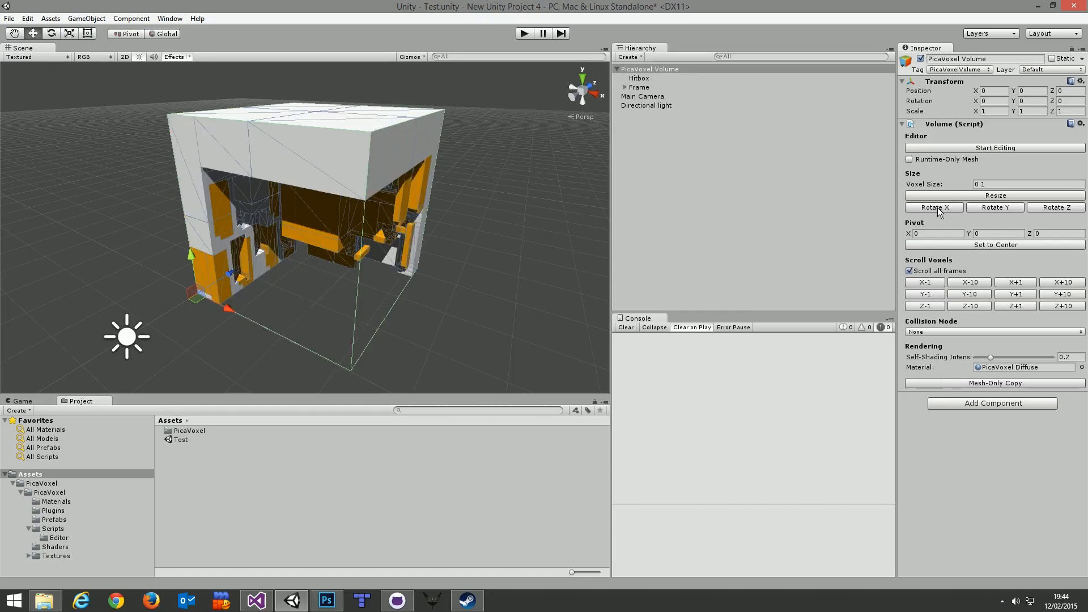
click(937, 207)
click(938, 207)
click(938, 207)
click(938, 207)
click(937, 208)
click(937, 207)
click(937, 208)
click(937, 207)
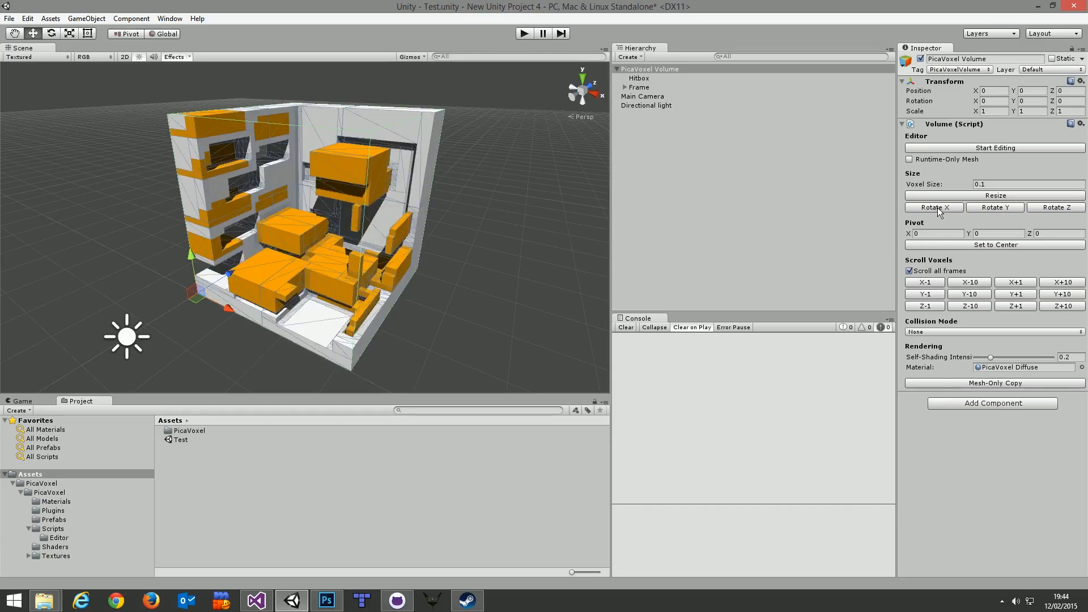
- Rotate the volume's voxels about the Y axis through a full turn
click(997, 207)
click(997, 207)
click(998, 208)
click(998, 208)
click(998, 208)
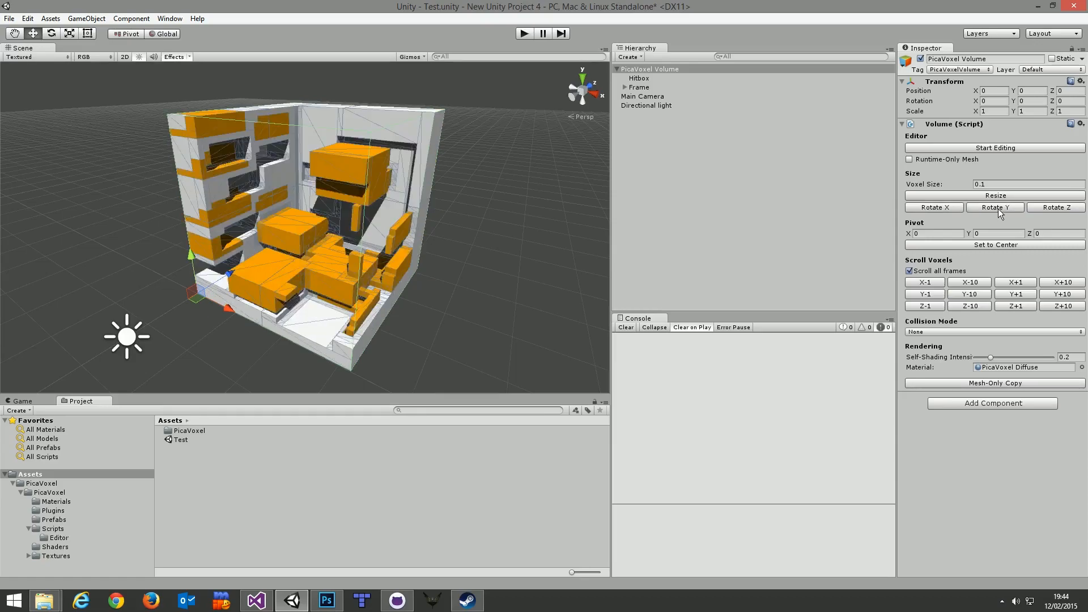
- Rotate the volume's voxels about the Z axis through a full turn
click(1063, 208)
click(1063, 209)
click(1063, 209)
click(1063, 209)
- Reduce only the volume's X size, keeping the Left, Bottom and Front anchors
click(972, 196)
drag(593, 312, 564, 317)
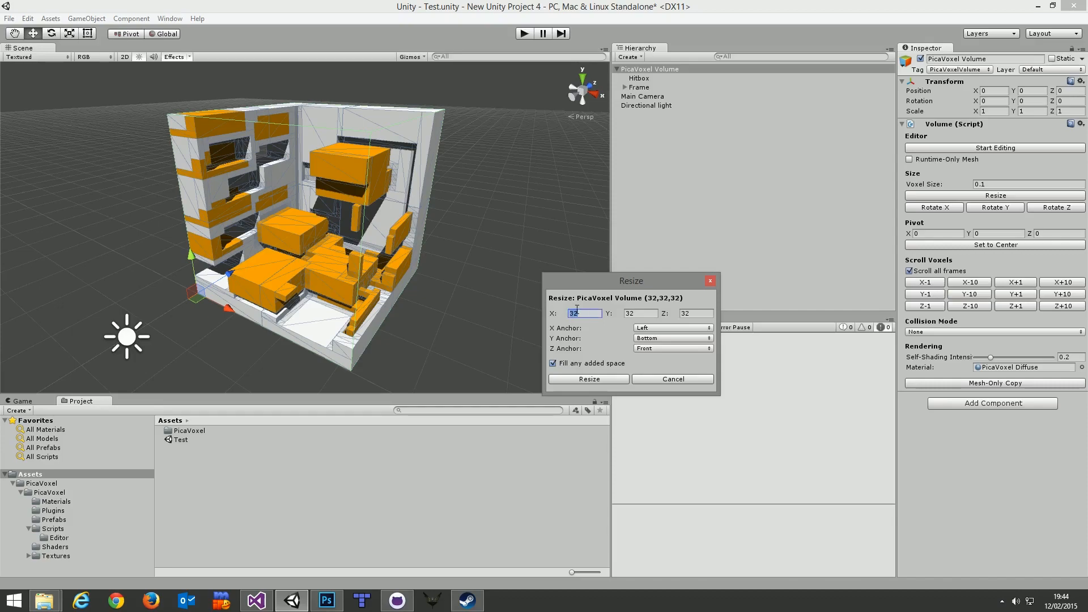
click(624, 379)
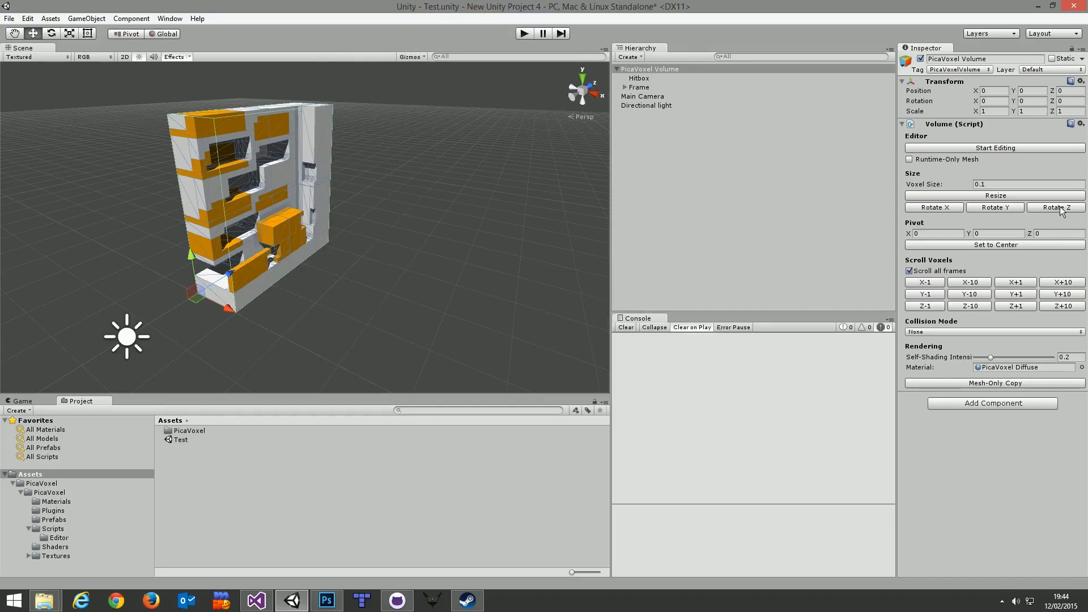
- Rotate the narrowed volume repeatedly about the Y axis, ending in its upright orientation
click(997, 208)
click(997, 207)
click(997, 208)
click(997, 208)
click(997, 207)
click(997, 207)
click(998, 207)
click(997, 207)
click(997, 207)
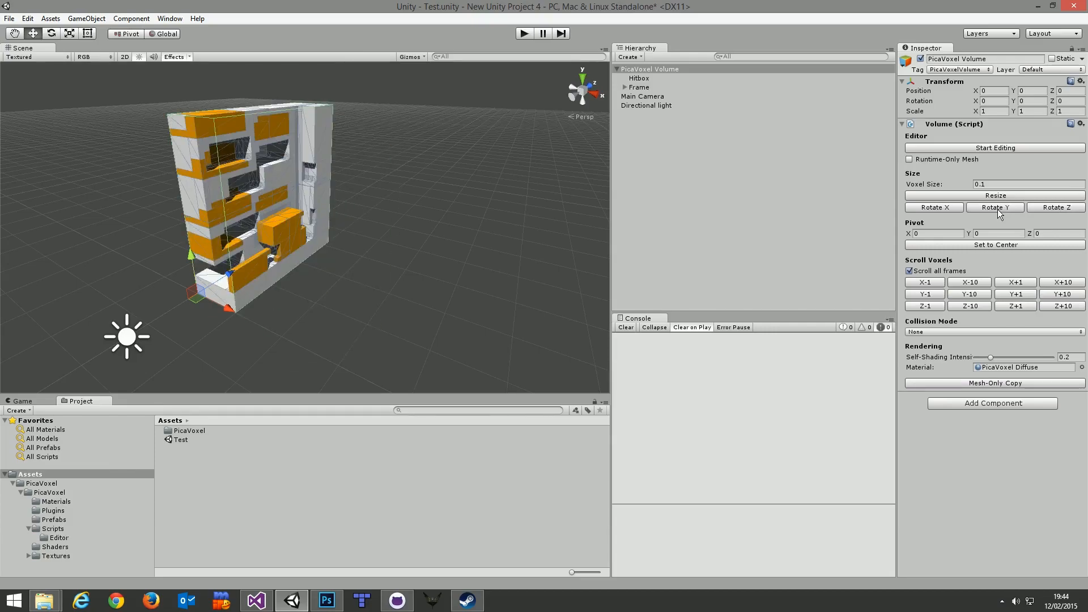
- Rotate the narrowed volume repeatedly about the Z axis, and undo the X size reduction
click(1056, 207)
click(1056, 208)
click(1057, 208)
click(1056, 207)
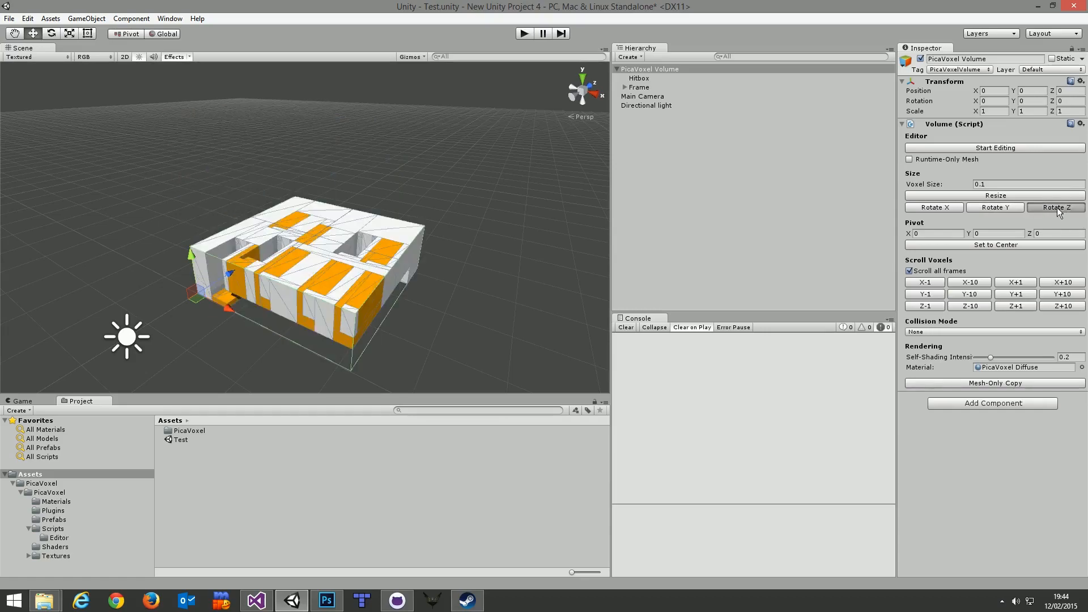
click(1056, 208)
click(1057, 207)
click(1056, 207)
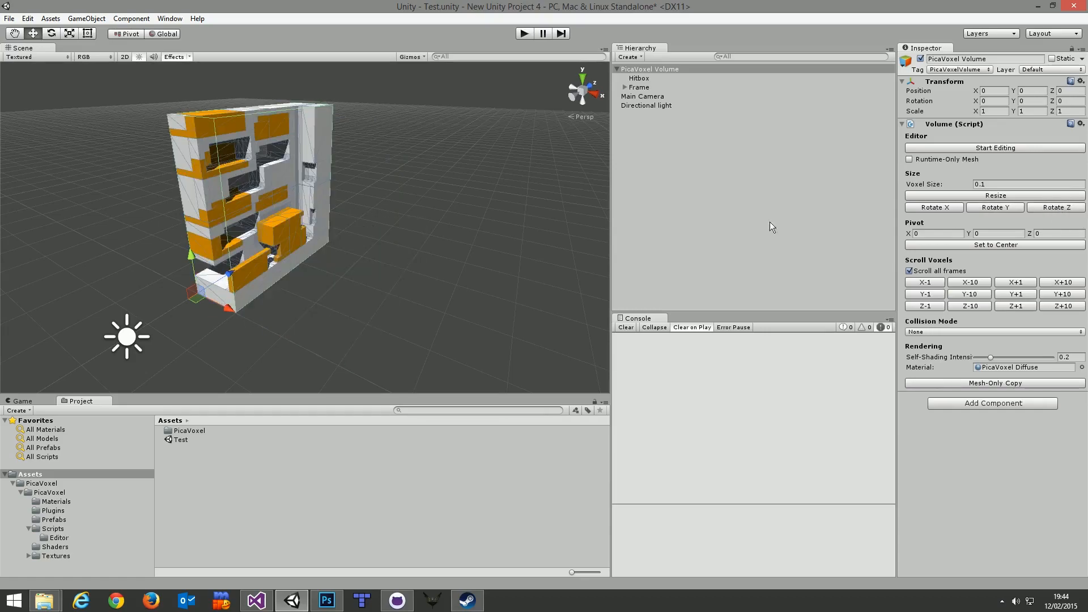
alt+drag(497, 251, 566, 210)
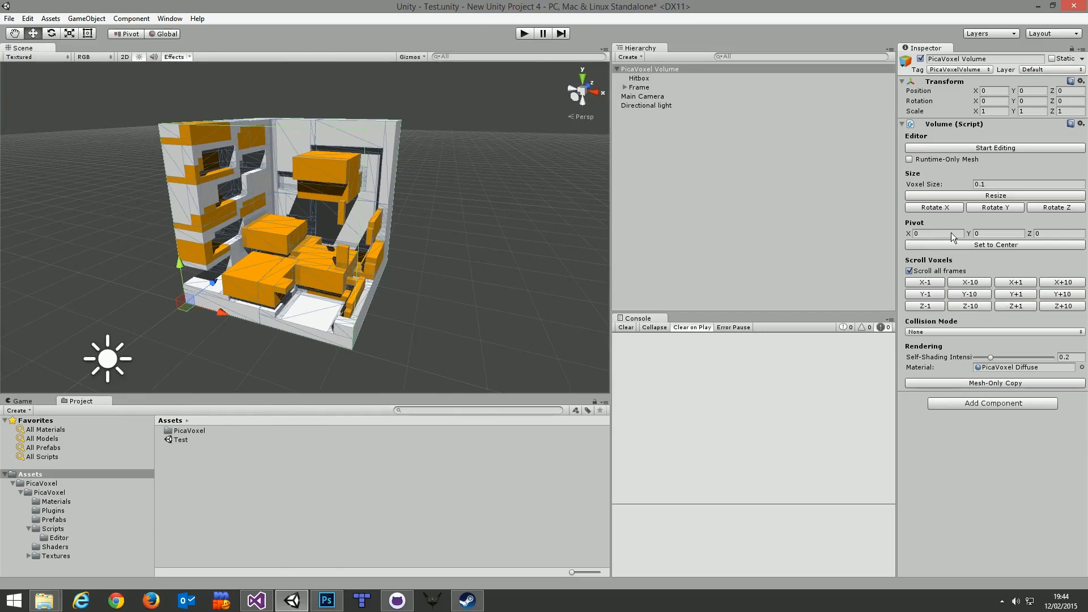
- Examine the pivot's location at the lower front corner of the volume
right_drag(442, 256, 199, 300)
key(w)
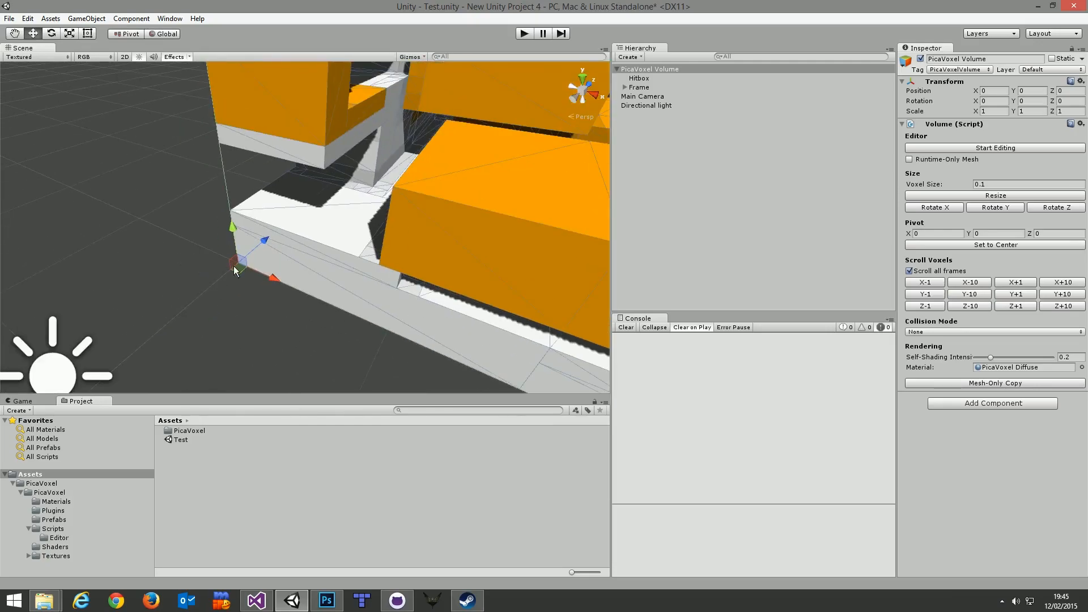
scroll(364, 232, down, 8)
right_drag(364, 232, 362, 208)
key(w)
key(s)
key(w)
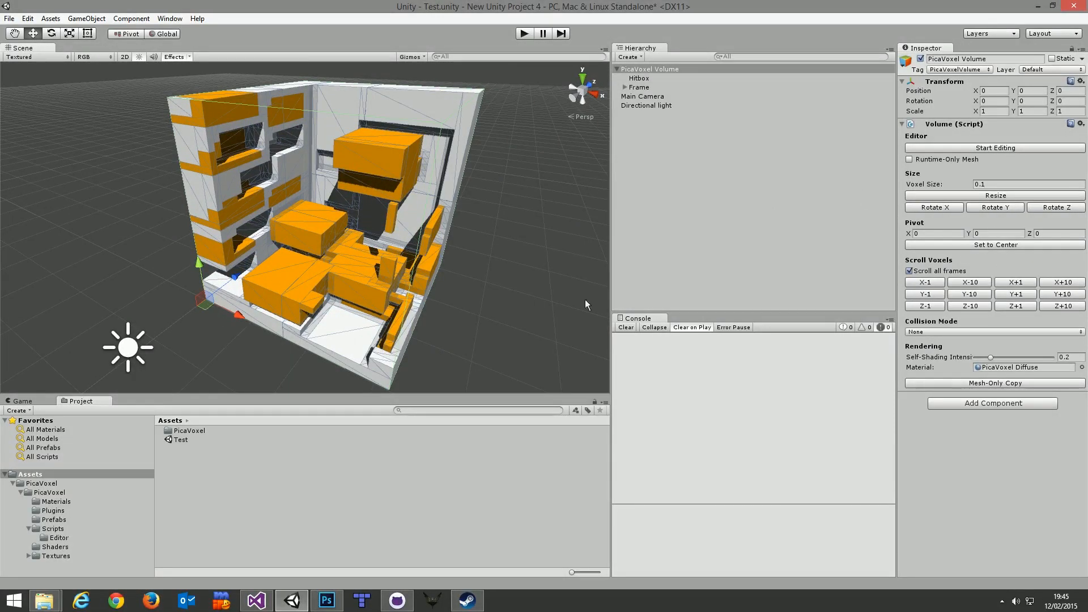
- Set the volume's pivot to its center and inspect the new pivot location
click(1002, 247)
right_drag(433, 279, 471, 257)
key(a)
key(w)
key(s)
key(w)
key(s)
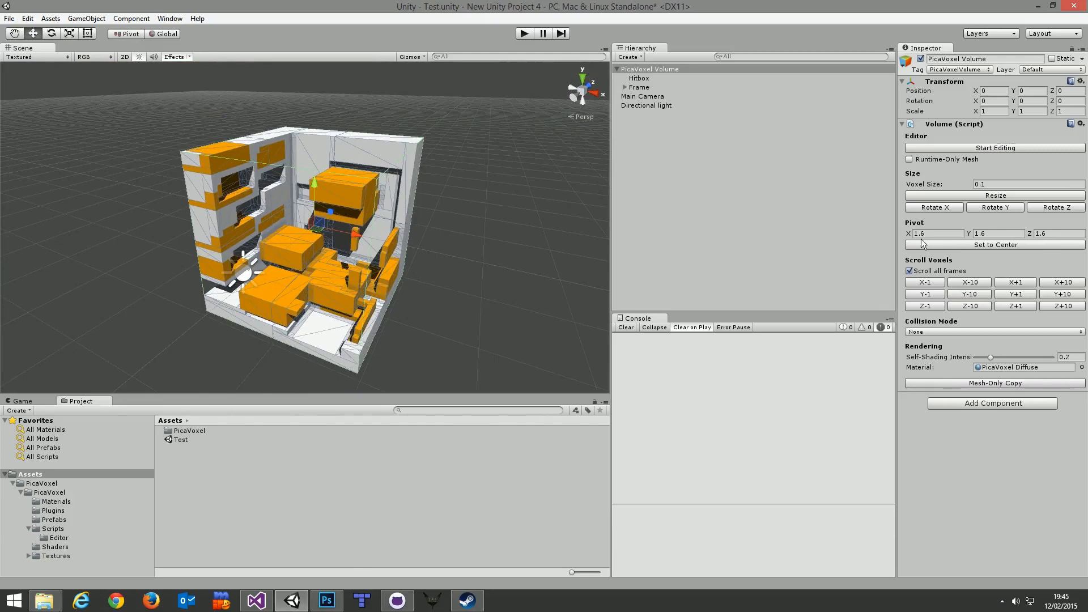
- Set the pivot's X value to 4.73 and test it by varying the Y rotation, returning that rotation to 0
drag(908, 234, 973, 256)
drag(1015, 104, 17, 558)
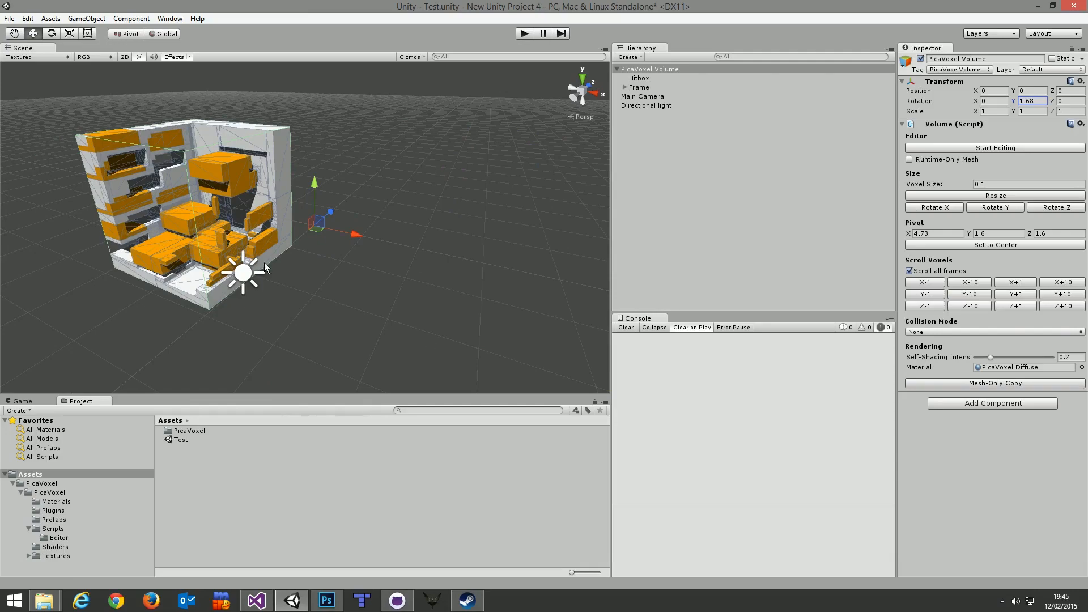
double_click(1031, 102)
text(0)
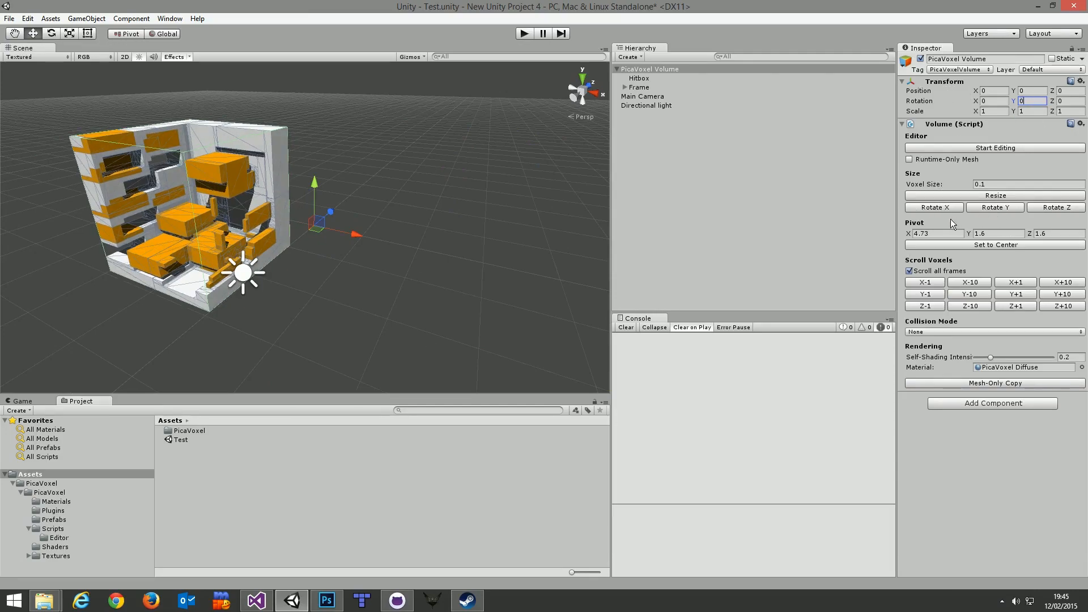
- Return the offset pivot to the center of the volume
middle_drag(317, 184, 435, 160)
scroll(457, 163, up, 5)
scroll(460, 164, down, 4)
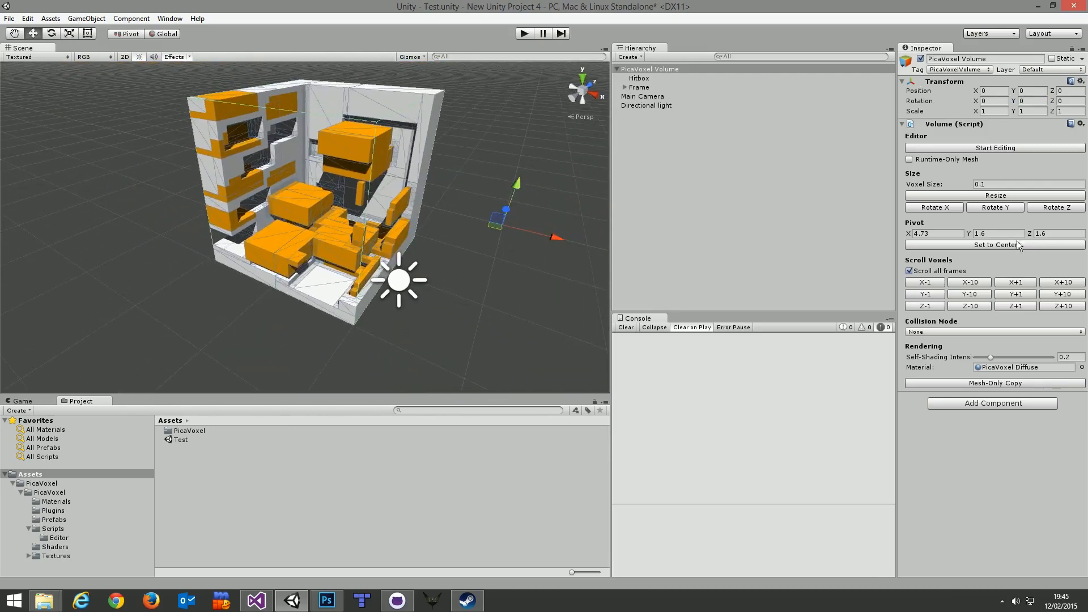
click(990, 246)
alt+drag(465, 176, 459, 138)
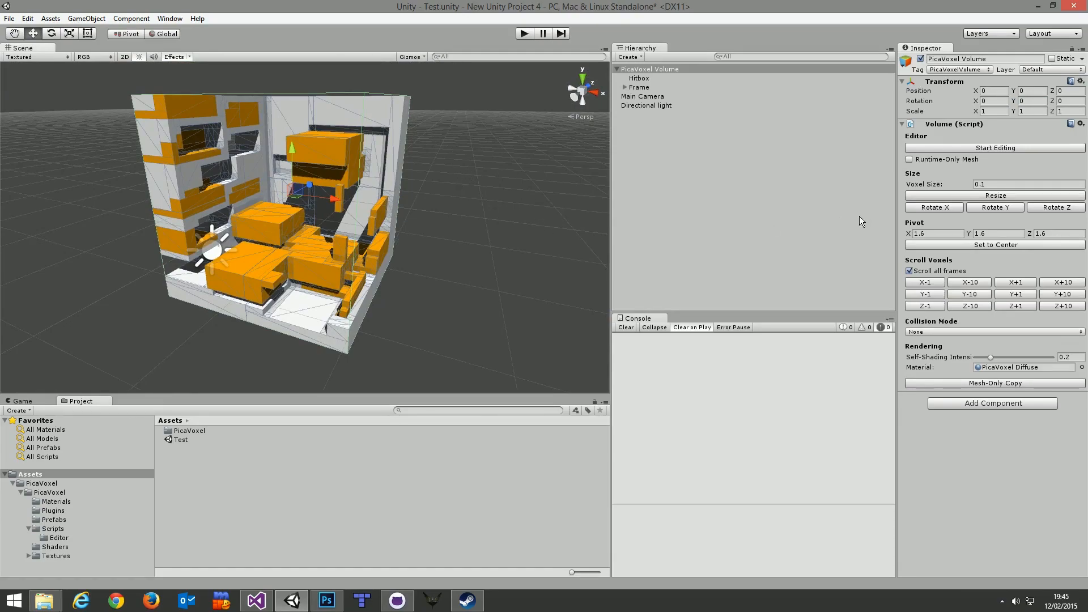
- Set the pivot's Y value to 0, inspect its position and re-center the pivot on the volume
click(1001, 233)
text(0)
alt+drag(382, 156, 475, 128)
key(s)
right_drag(474, 128, 419, 182)
key(w)
key(s)
click(995, 245)
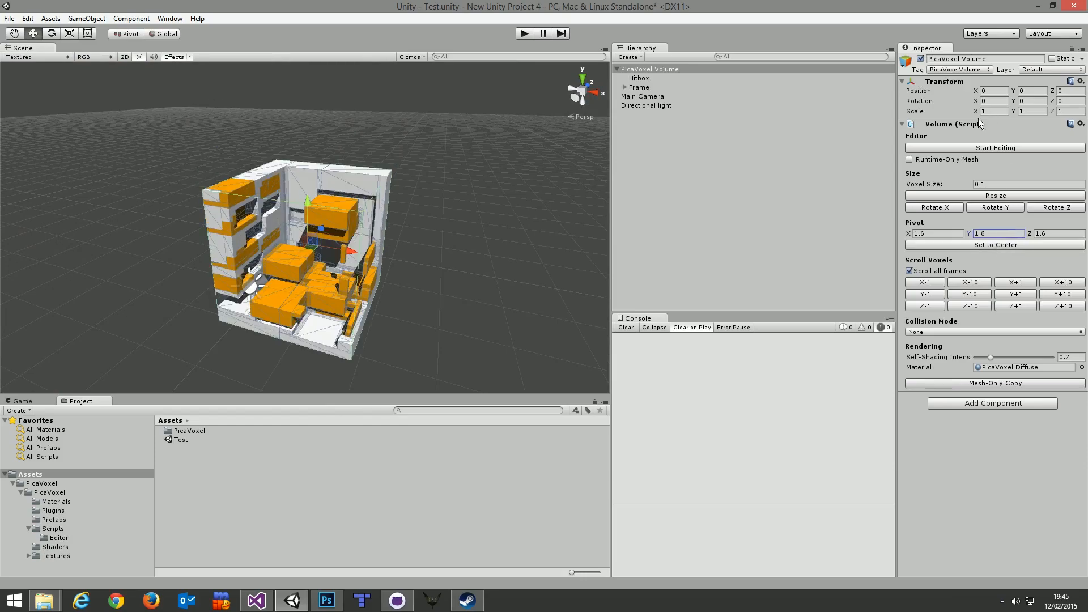
- Rotate the volume's transform to -45.07 on X, -66.08 on Y and -75.5 on Z
drag(1014, 102, 1032, 130)
drag(977, 105, 130, 150)
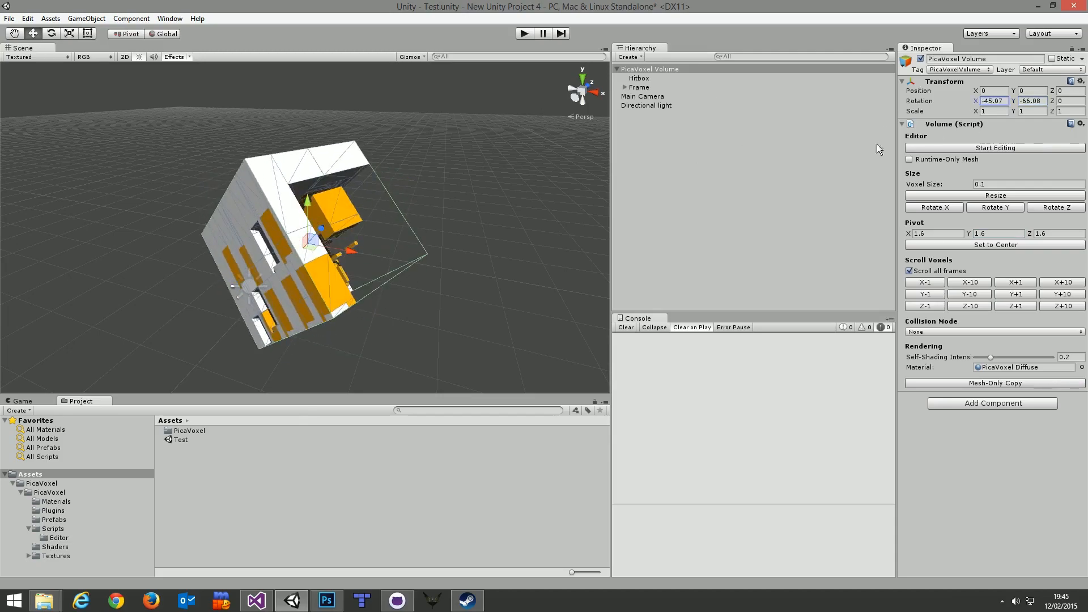
drag(1052, 101, 230, 193)
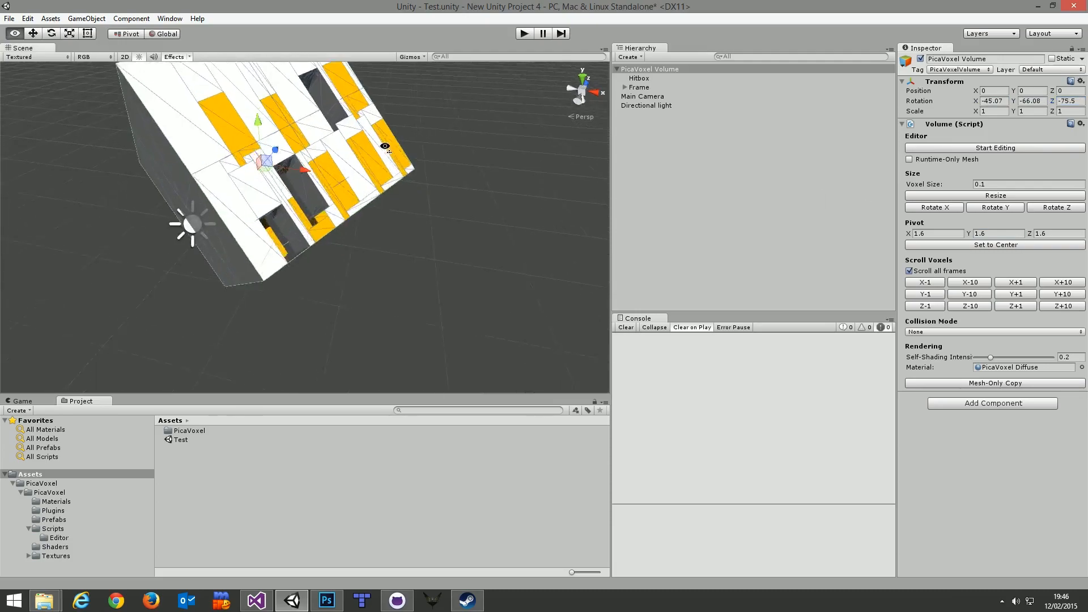
- Erase voxels from the rotated volume's striped wall in edit mode, and leave edit mode
click(978, 149)
scroll(448, 143, up, 6)
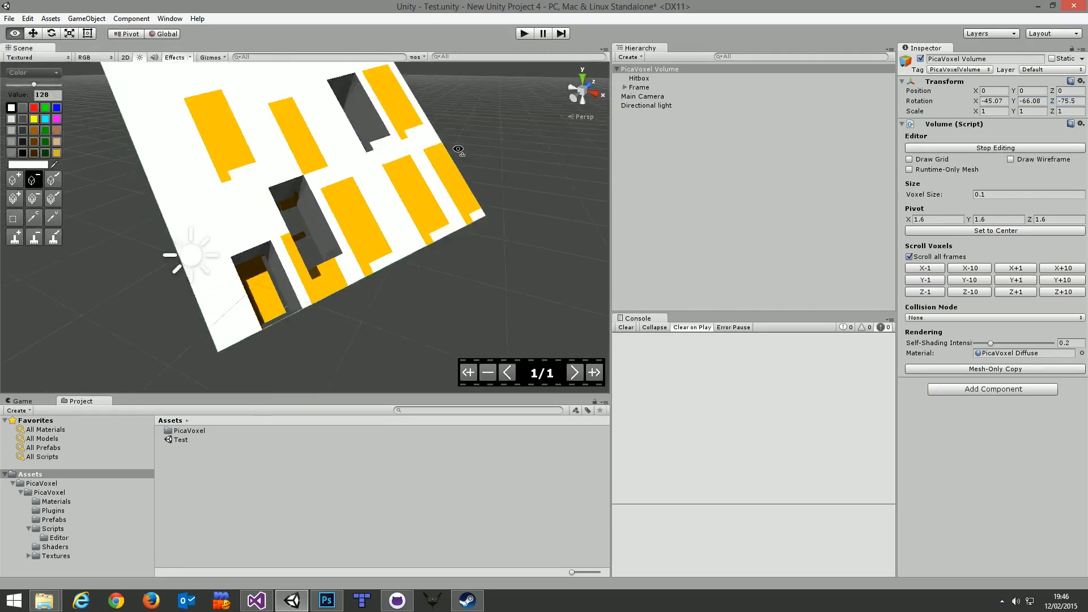
mouse_move(174, 126)
mouse_down()
mouse_move(176, 149)
mouse_move(335, 141)
mouse_move(270, 138)
mouse_up()
mouse_move(313, 198)
mouse_down()
mouse_move(303, 242)
mouse_move(407, 263)
mouse_move(367, 227)
mouse_move(421, 170)
mouse_up()
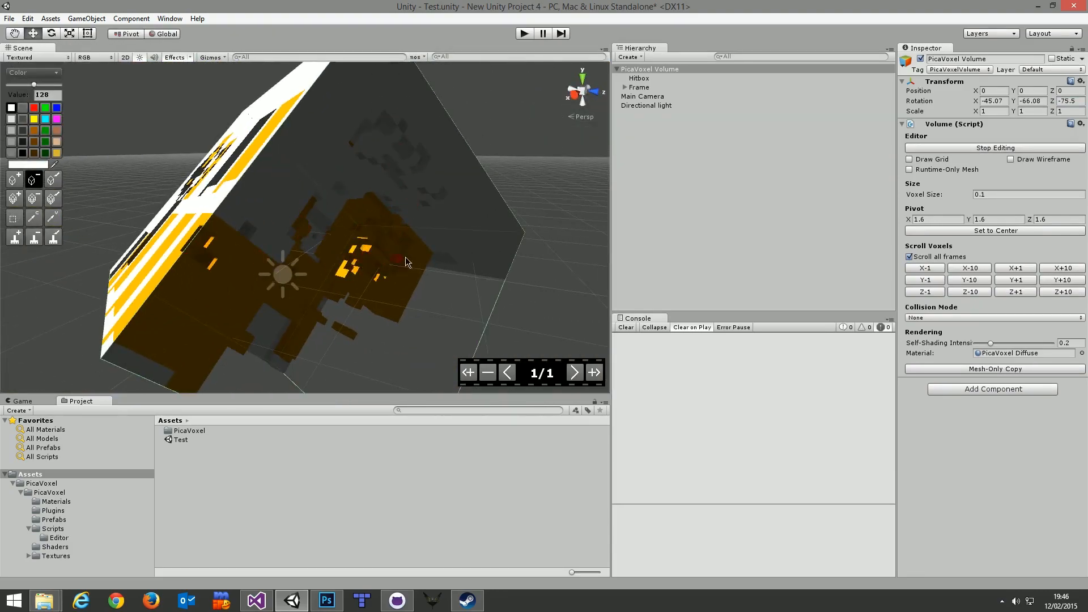
alt+drag(275, 198, 430, 173)
click(1011, 149)
right_drag(506, 168, 458, 162)
alt+drag(461, 163, 473, 148)
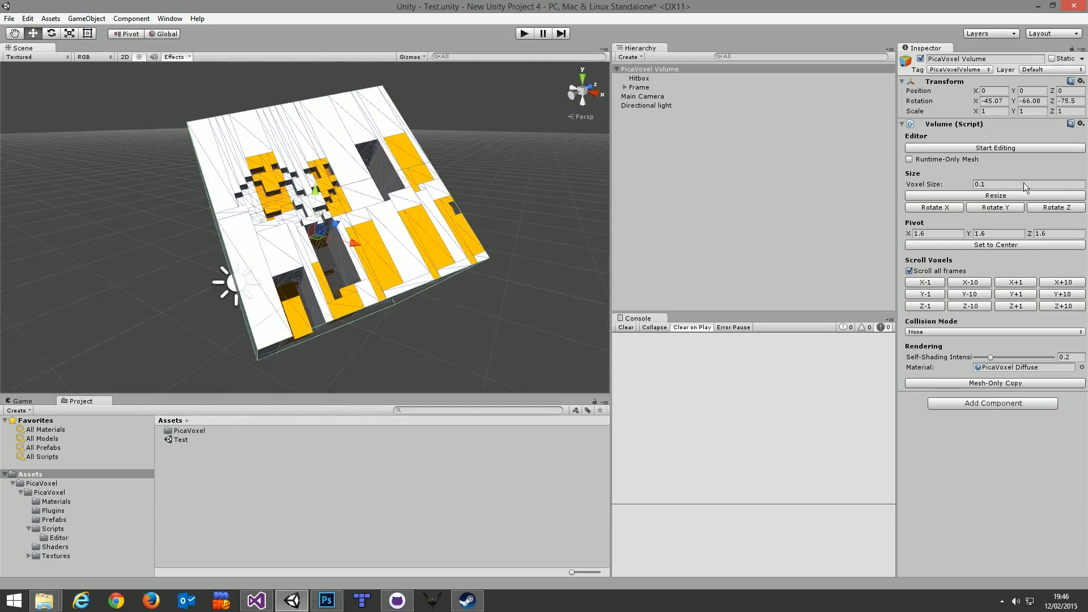
- Reset the volume's X, Y and Z rotation to 0
click(1003, 101)
text(0)
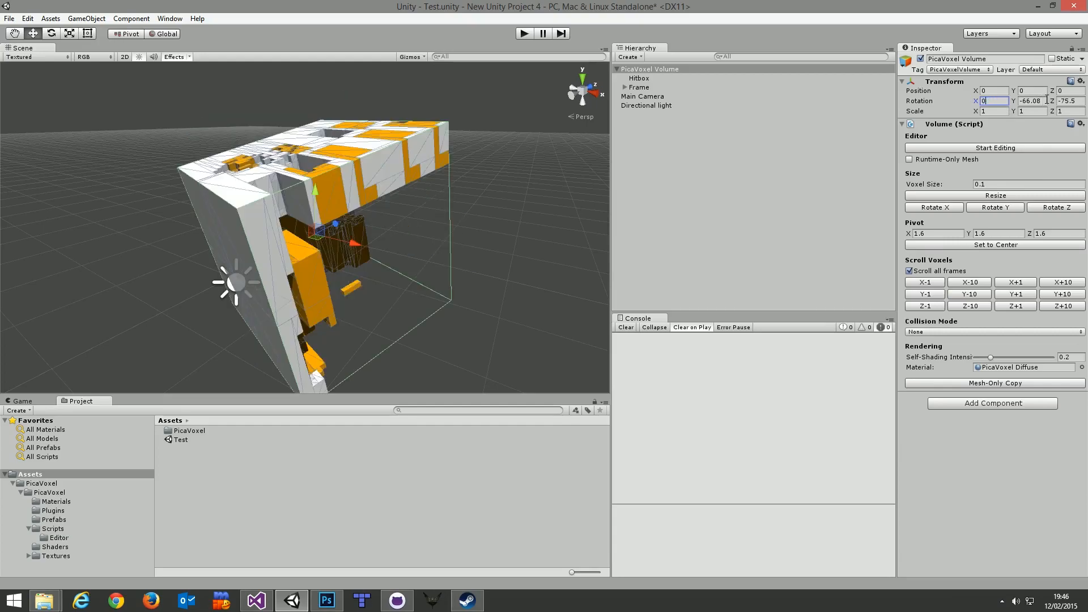
key(Tab)
text(0)
key(Tab)
text(0)
alt+drag(468, 196, 551, 219)
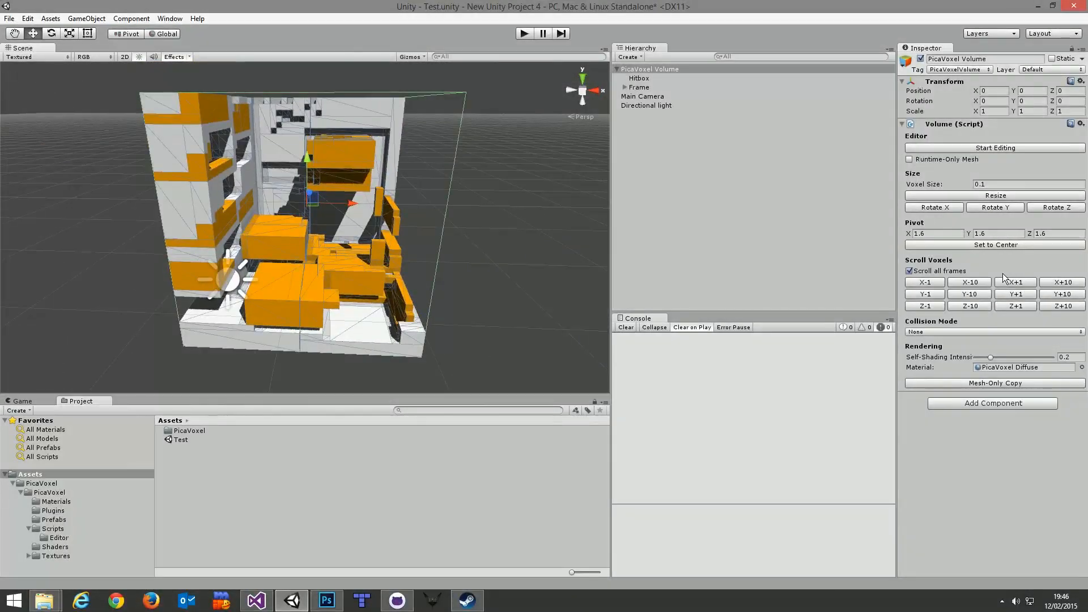
- Scroll the volume's voxels repeatedly along X in steps of -1, with all frames included
click(933, 281)
click(932, 281)
click(933, 281)
click(933, 281)
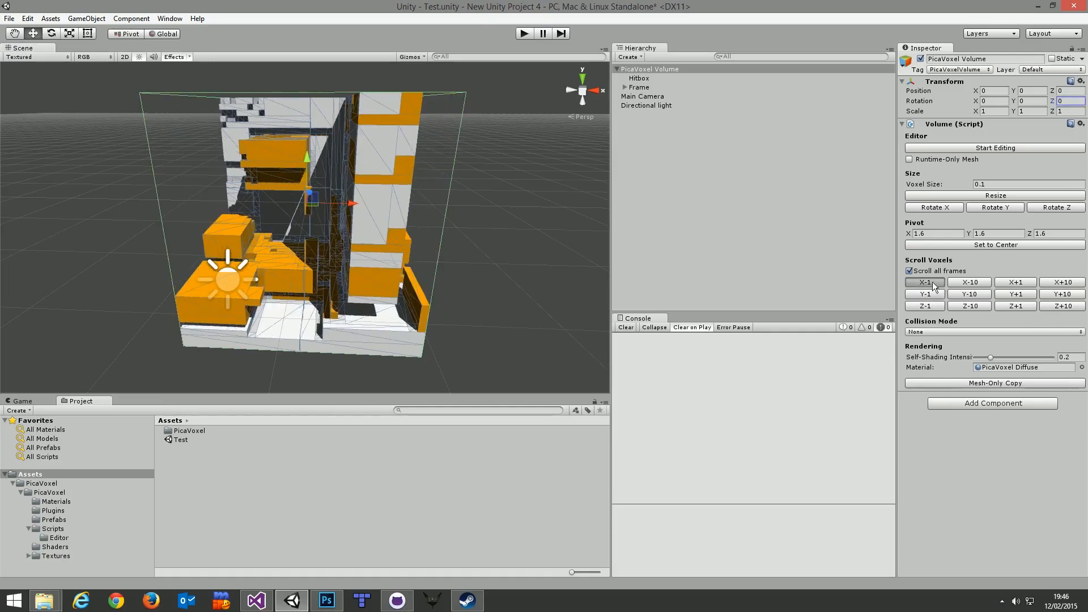
click(933, 281)
click(933, 281)
click(933, 281)
click(932, 281)
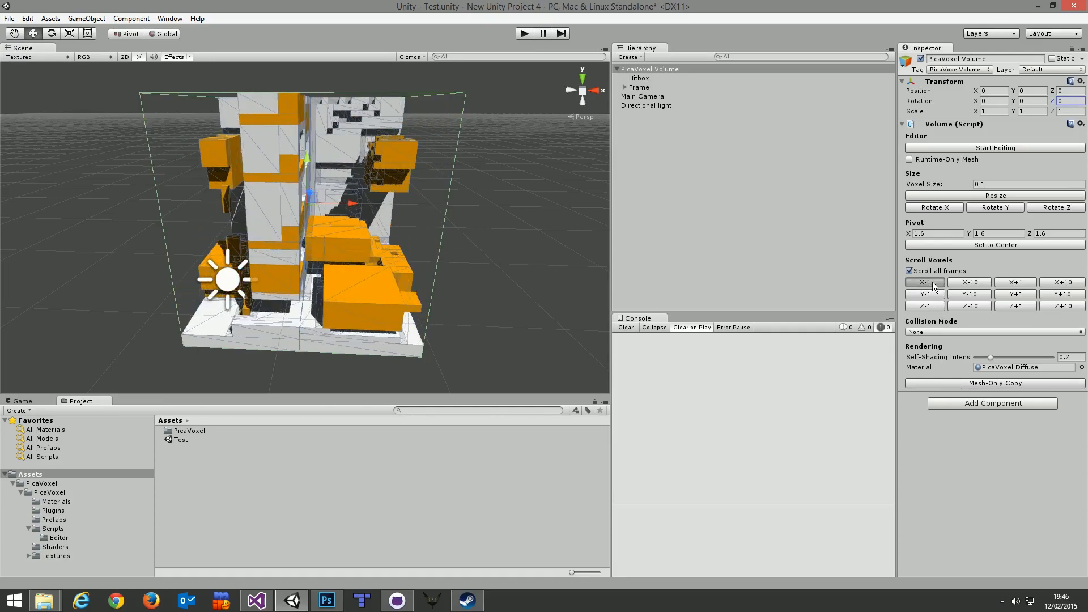
click(932, 281)
click(933, 281)
click(932, 281)
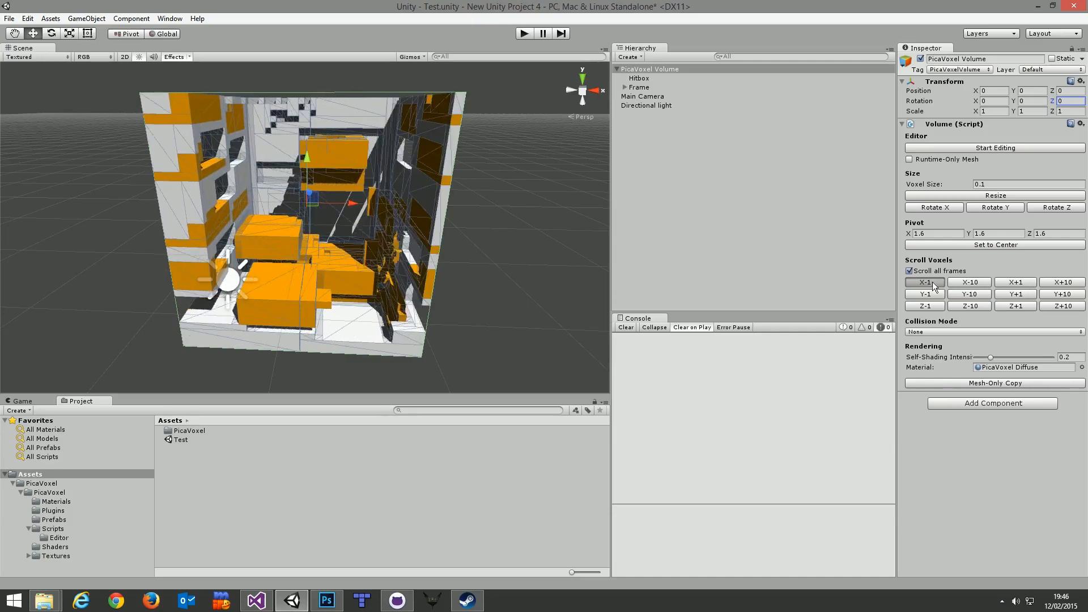
click(933, 281)
click(933, 281)
click(932, 281)
click(933, 281)
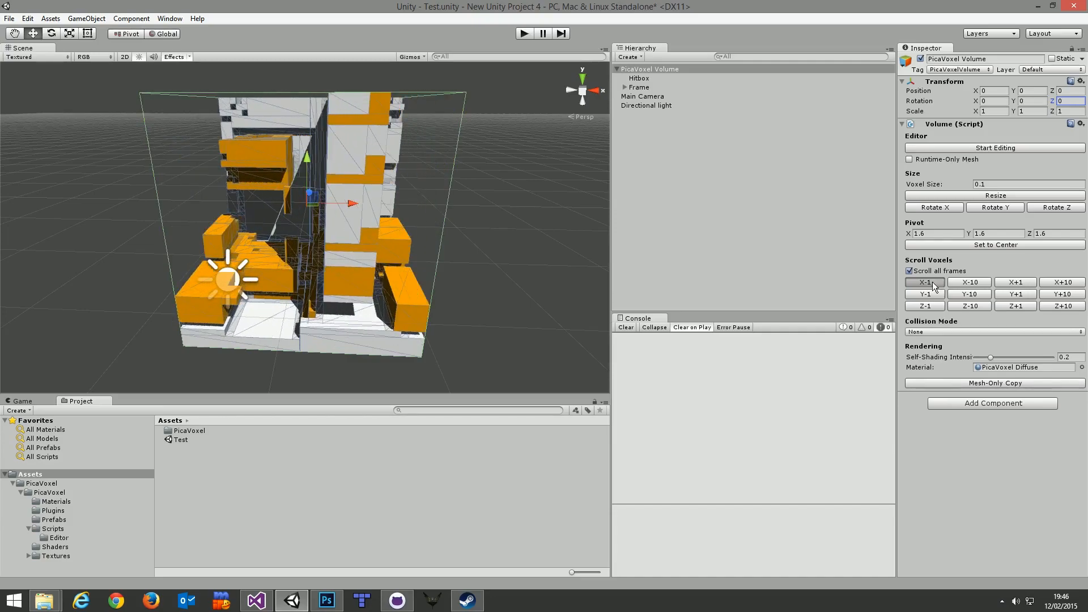
click(933, 281)
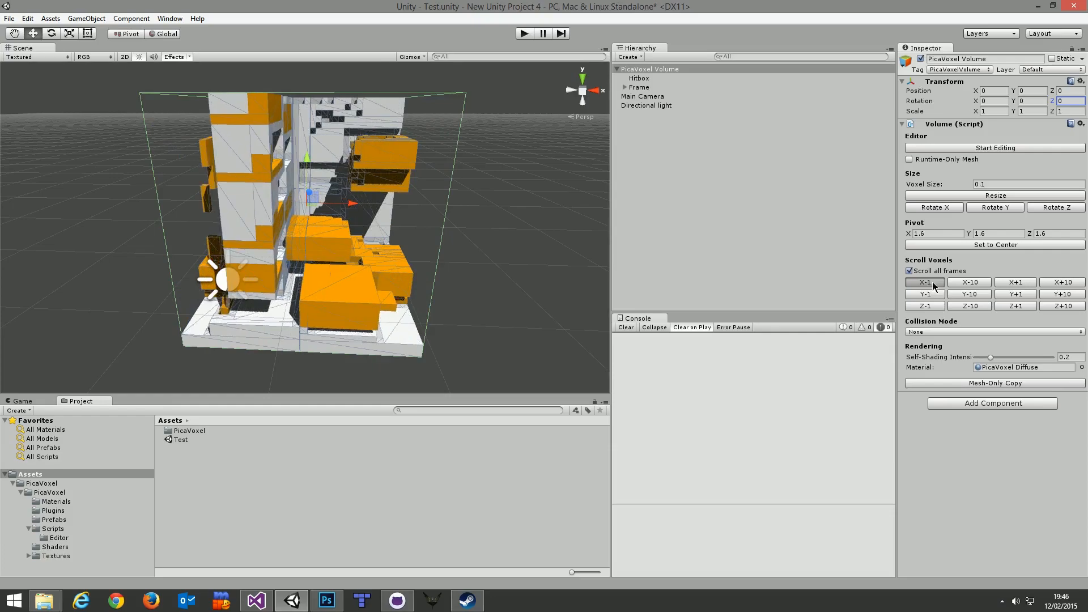
- Scroll the volume's voxels along X in steps of -1, repeated -10, +1 and +10
click(933, 281)
click(974, 282)
click(975, 283)
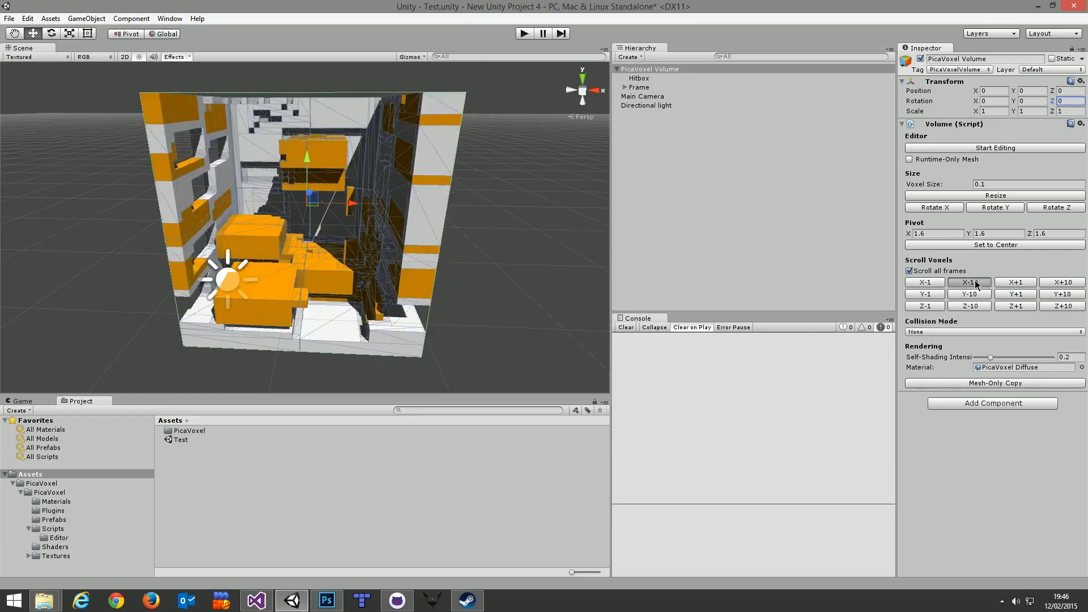
click(976, 283)
click(976, 283)
click(976, 283)
click(975, 283)
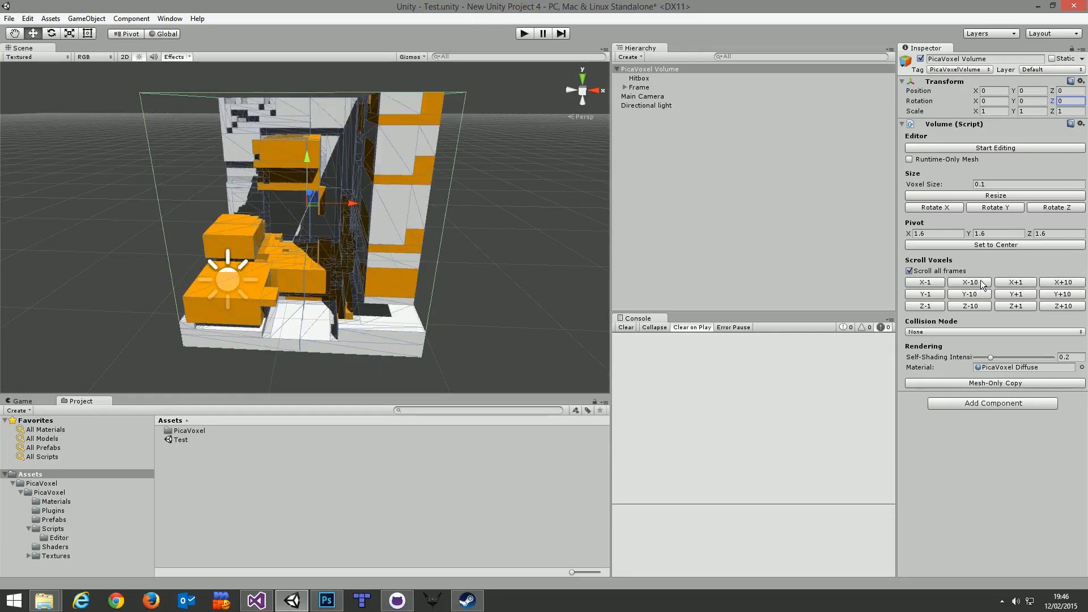
click(1018, 286)
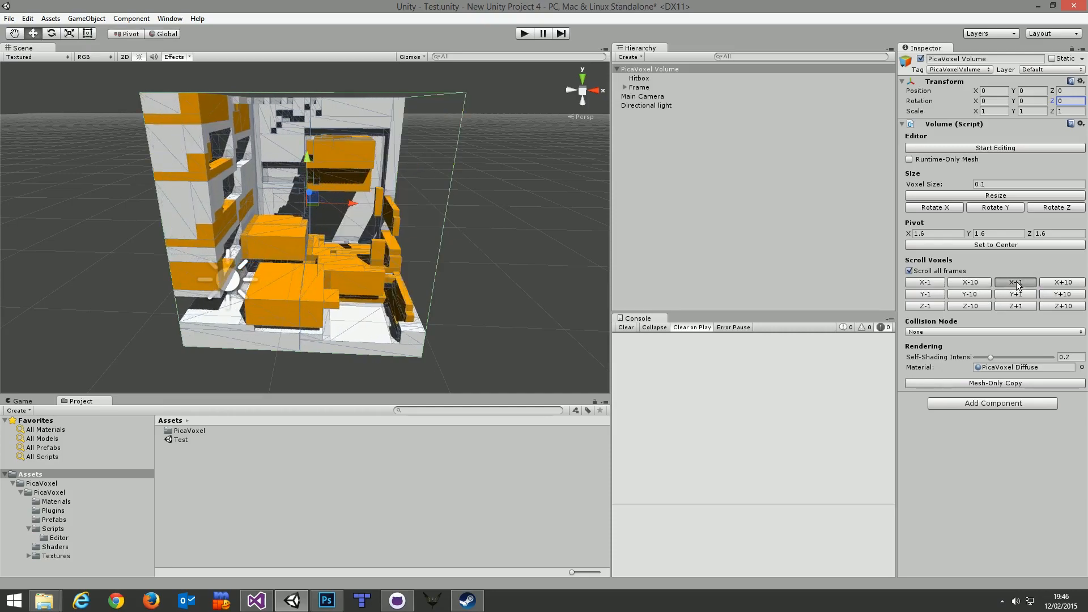
click(1058, 284)
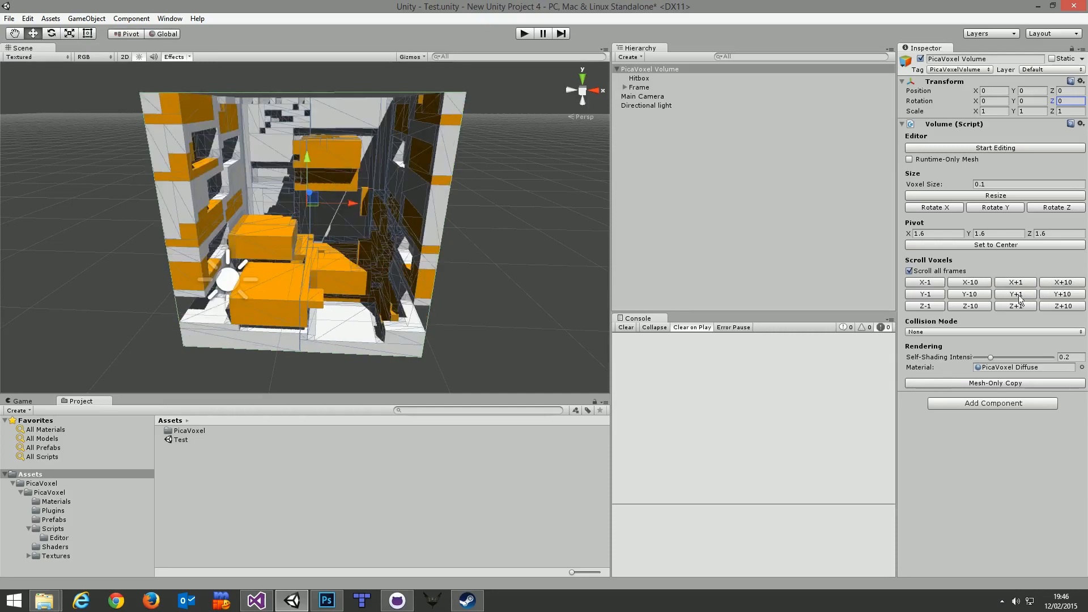
- Scroll the volume's voxels along Y by -1, -10, +1 and +10, and along Z by -1
click(929, 298)
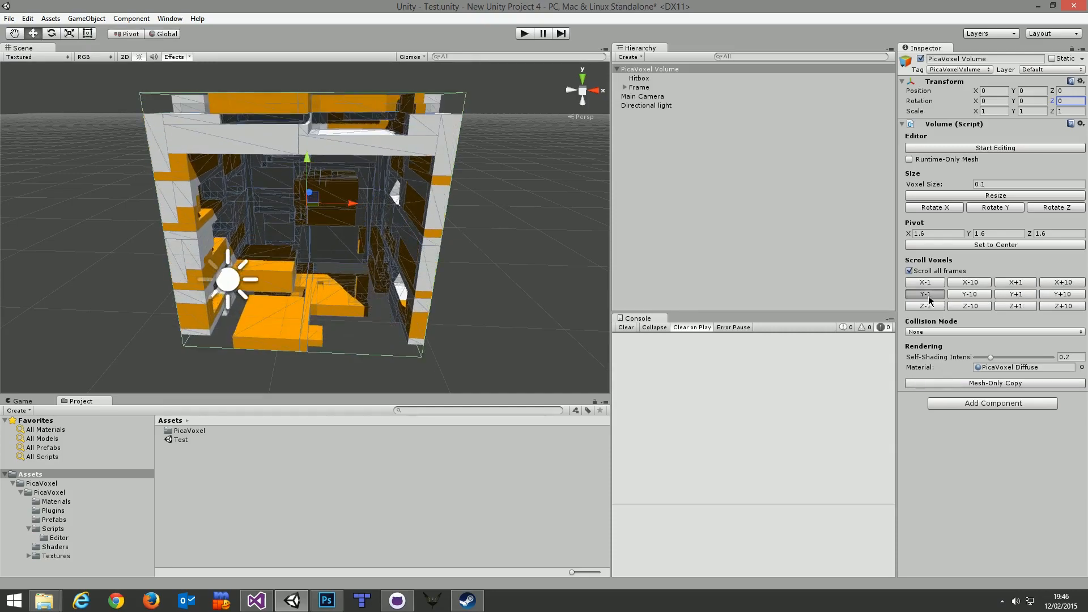
click(969, 294)
click(1006, 295)
click(1042, 297)
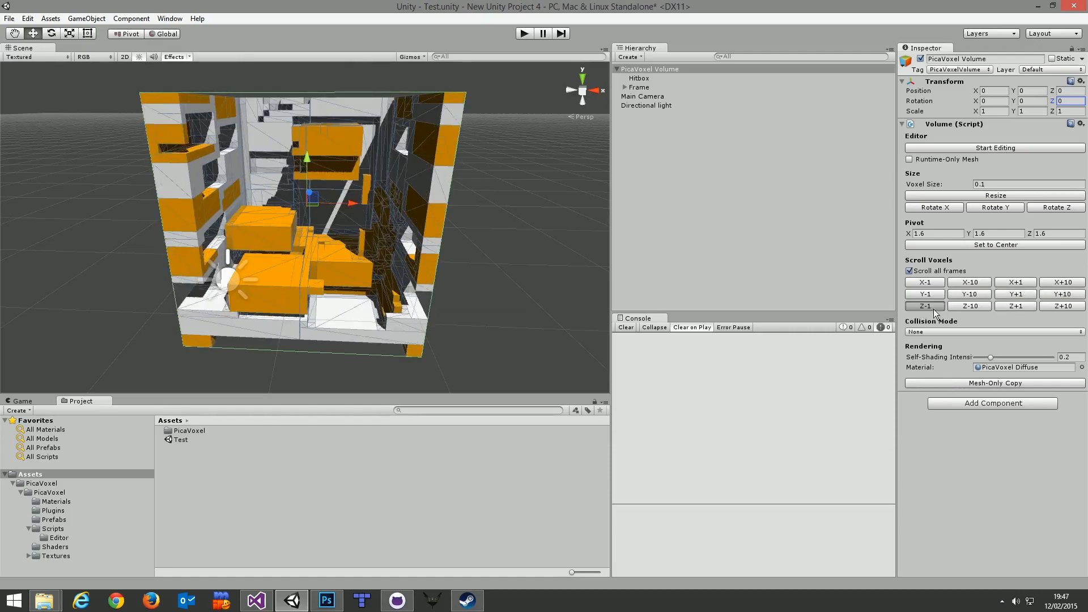
click(935, 308)
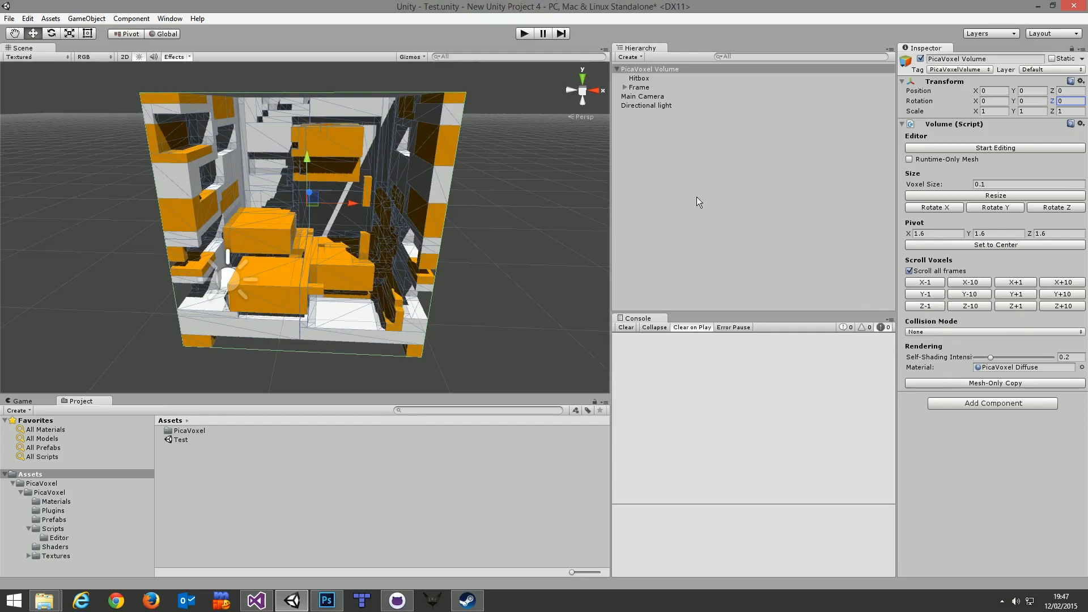
- Review the volume's collision mode options and examine its geometry in the scene
click(963, 332)
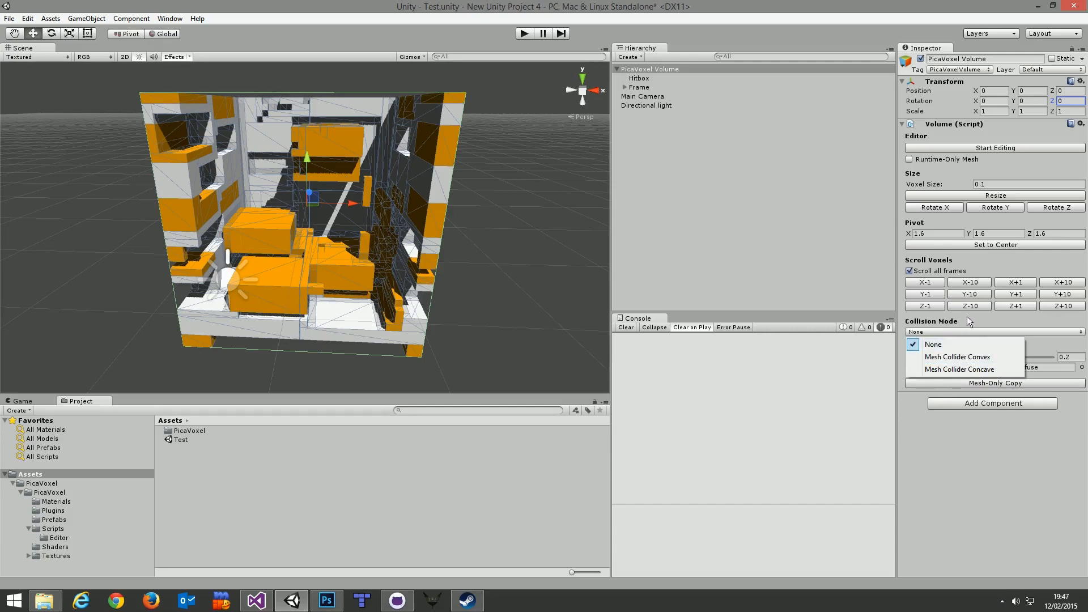
click(971, 330)
click(476, 224)
key(d)
mouse_move(476, 224)
right_down()
mouse_move(477, 212)
mouse_move(479, 226)
mouse_move(485, 219)
right_up()
click(666, 69)
key(w)
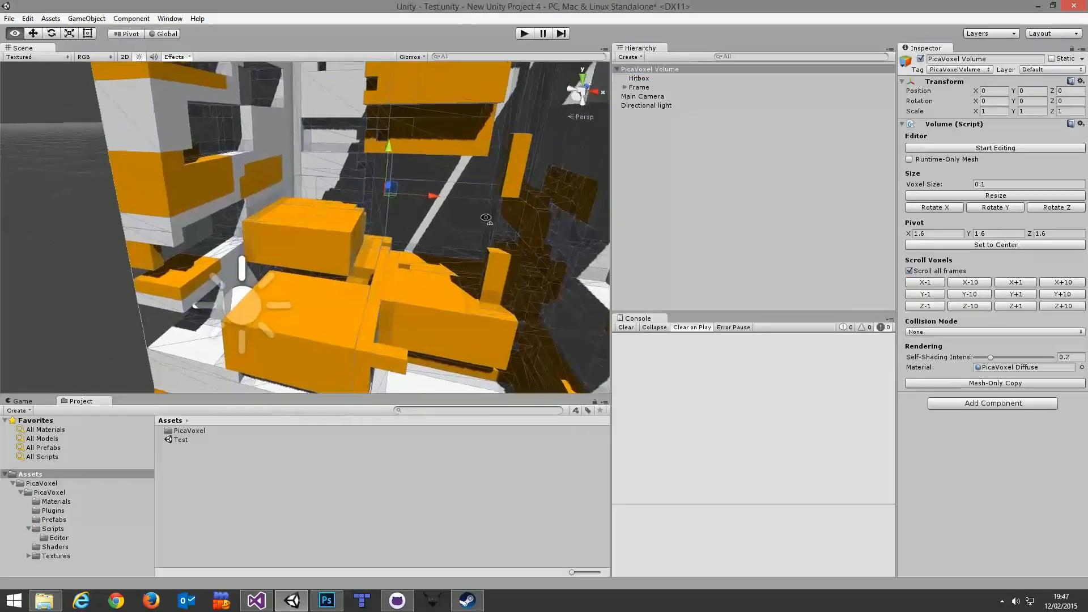
key(f)
key(w)
key(f)
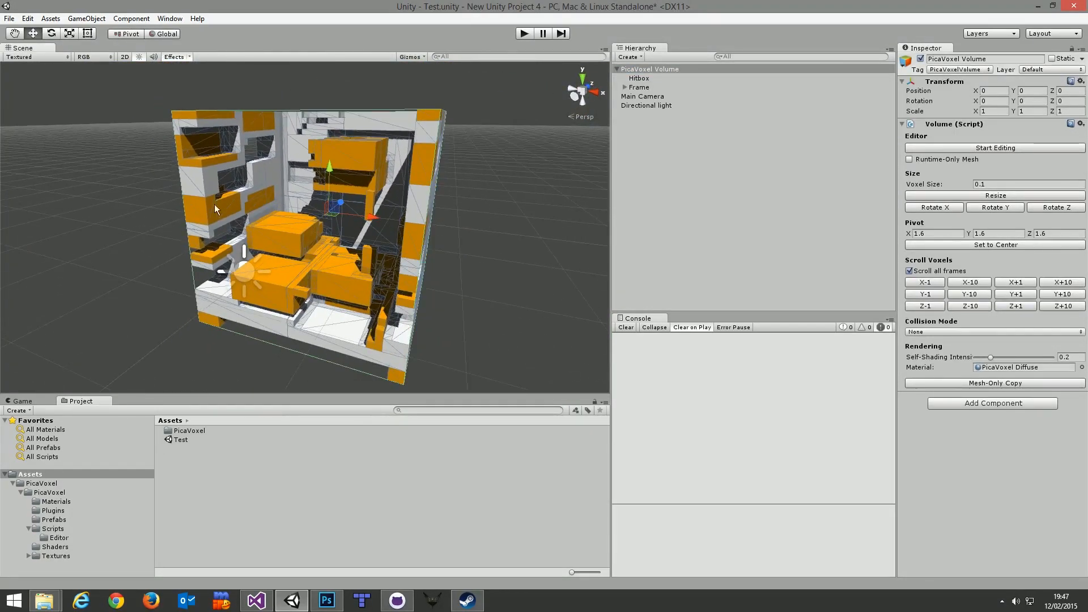
- Set the volume's collision mode to Mesh Collider Convex
click(954, 332)
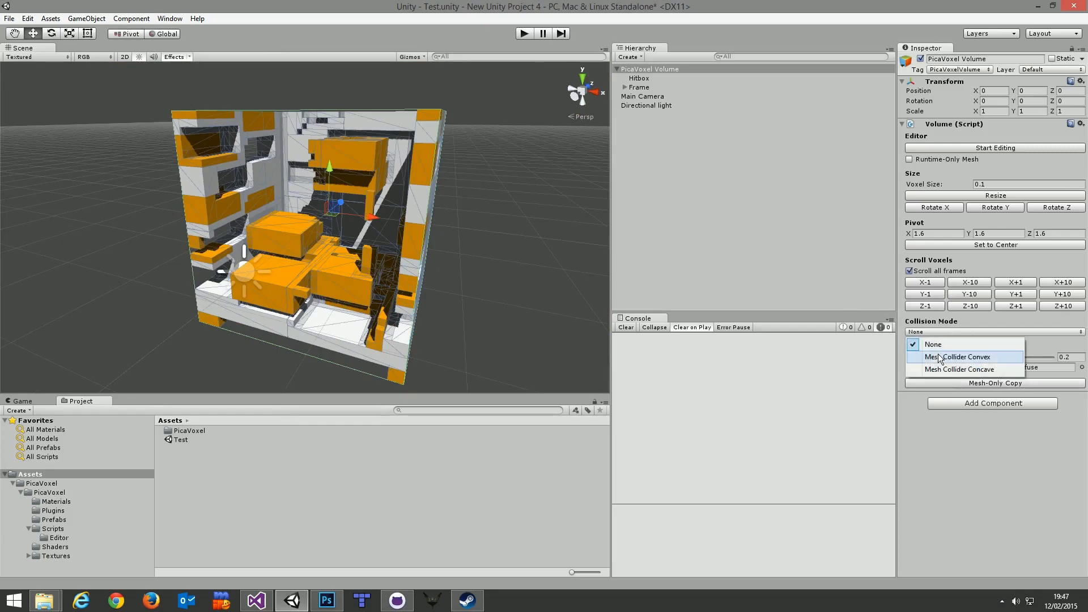
click(1003, 359)
key(alt)
alt+drag(464, 200, 610, 261)
- Set the volume's collision mode to Mesh Collider Concave
click(969, 333)
click(974, 374)
alt+drag(464, 244, 309, 204)
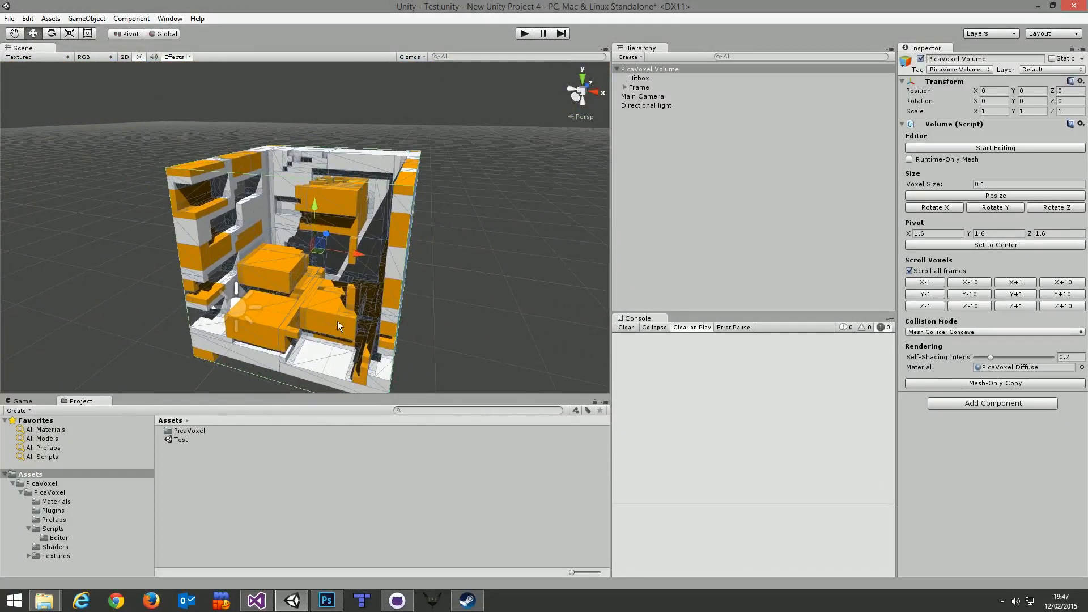
click(978, 332)
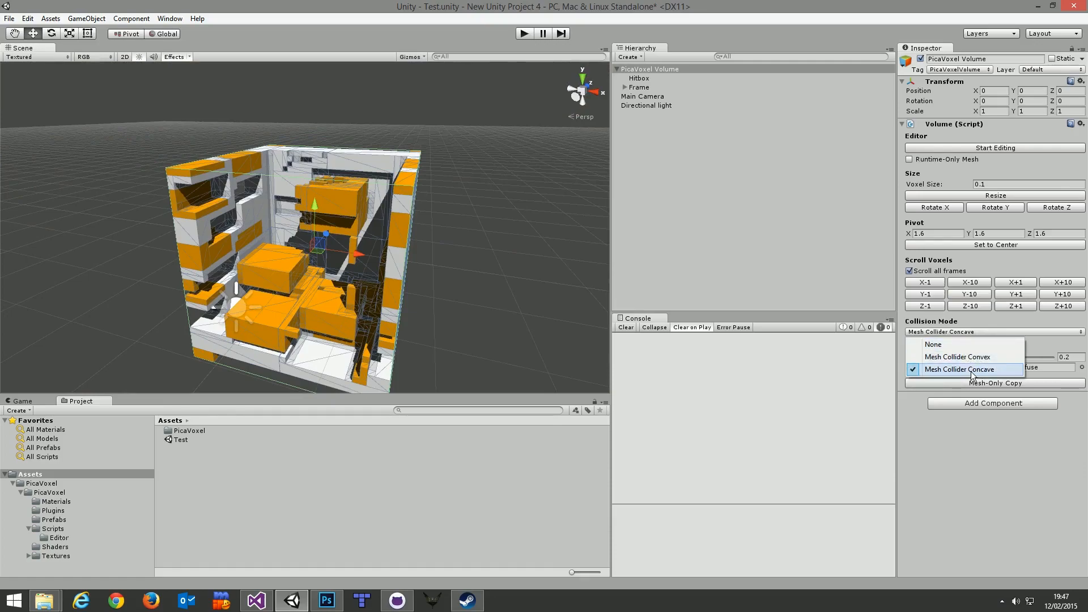
click(972, 370)
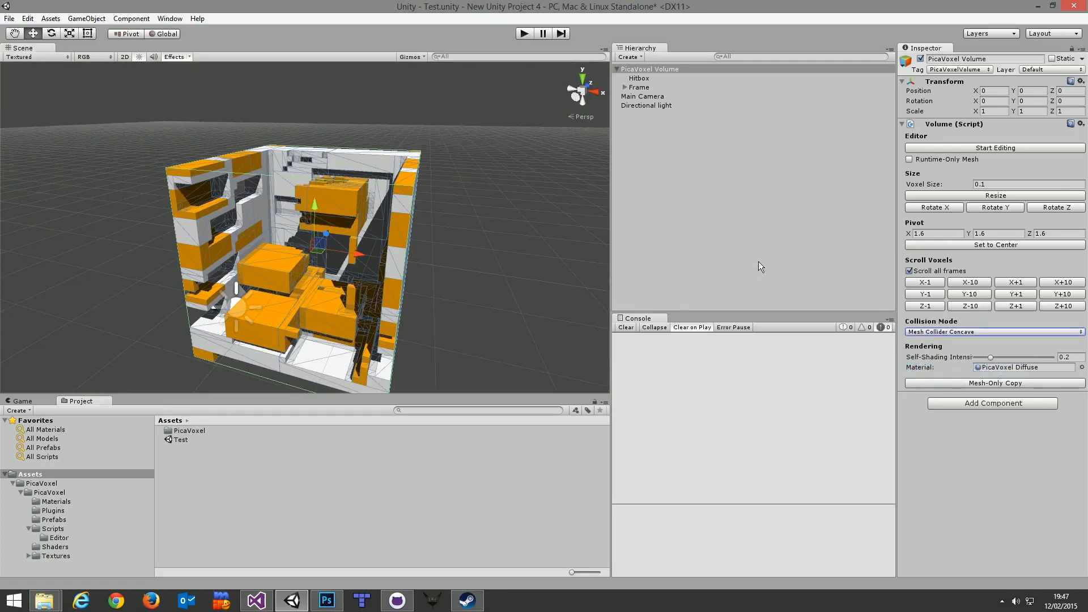
- Switch the collision mode back to Mesh Collider Convex and inspect the collider from the volume's outer side
click(978, 332)
click(970, 356)
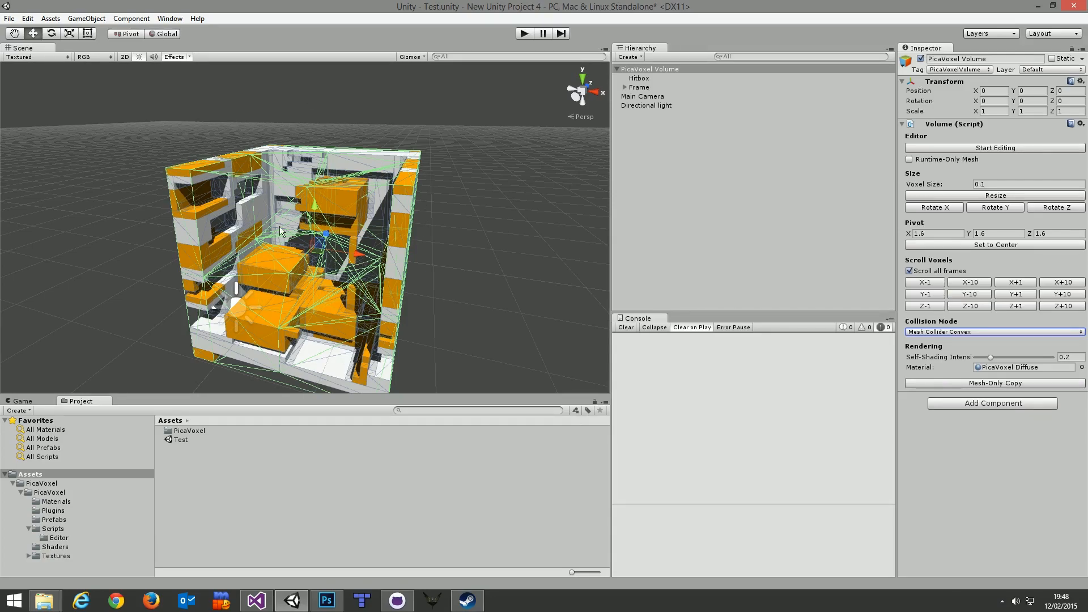
alt+drag(487, 189, 378, 238)
scroll(378, 239, up, 5)
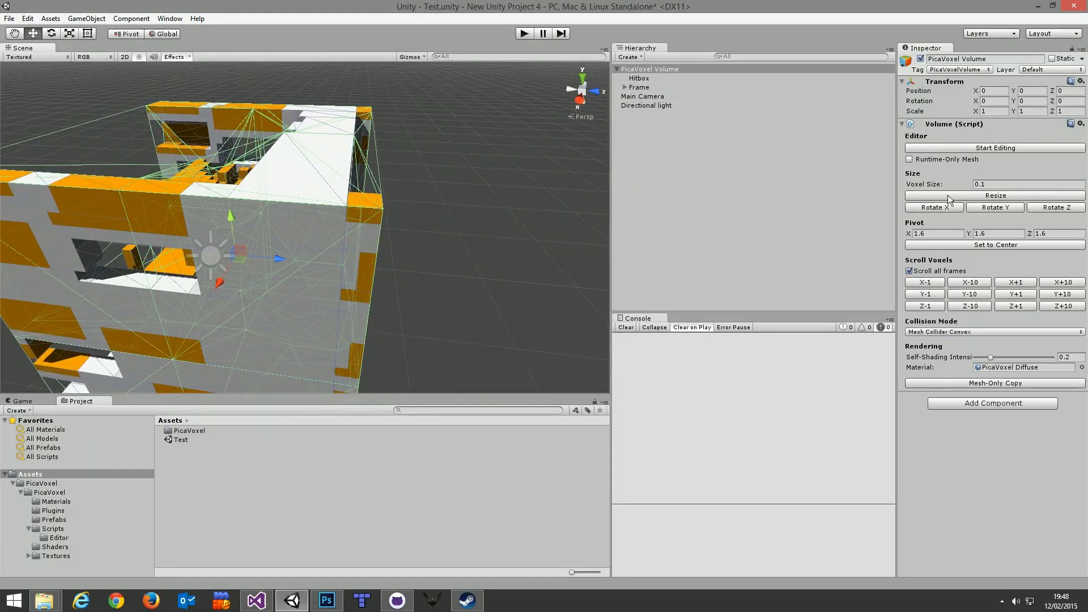
- Enter edit mode and erase large blocks of voxels from the volume's walls
click(972, 148)
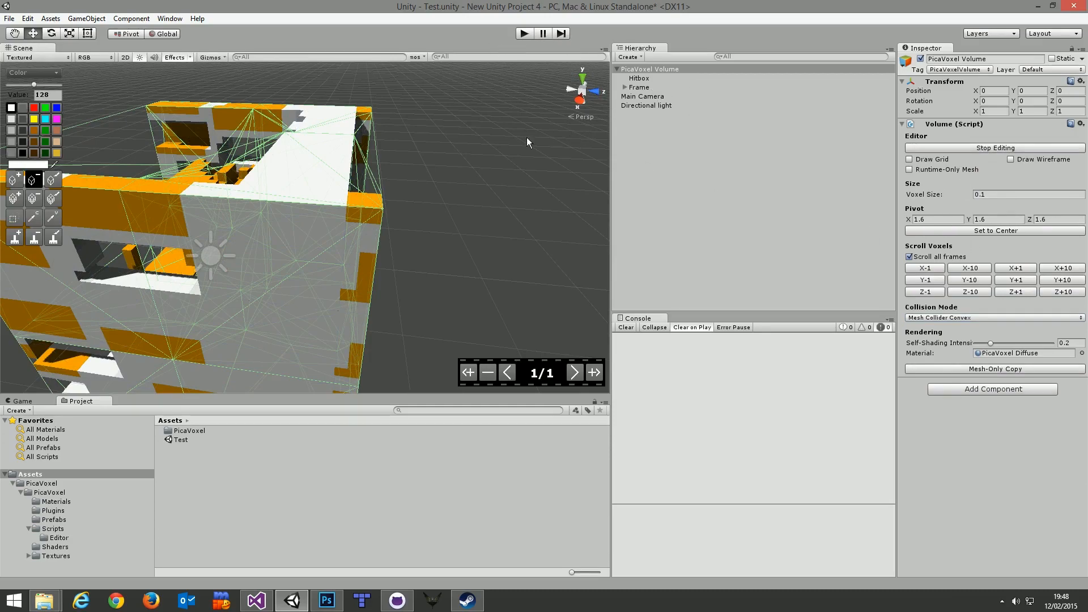
click(35, 199)
mouse_move(287, 126)
mouse_down()
mouse_move(363, 347)
mouse_move(349, 364)
mouse_up()
mouse_move(151, 215)
mouse_down()
mouse_move(359, 385)
mouse_move(301, 376)
mouse_move(340, 311)
mouse_move(349, 144)
mouse_move(196, 316)
mouse_move(298, 269)
mouse_move(127, 260)
mouse_move(340, 309)
mouse_move(470, 312)
mouse_move(454, 300)
mouse_up()
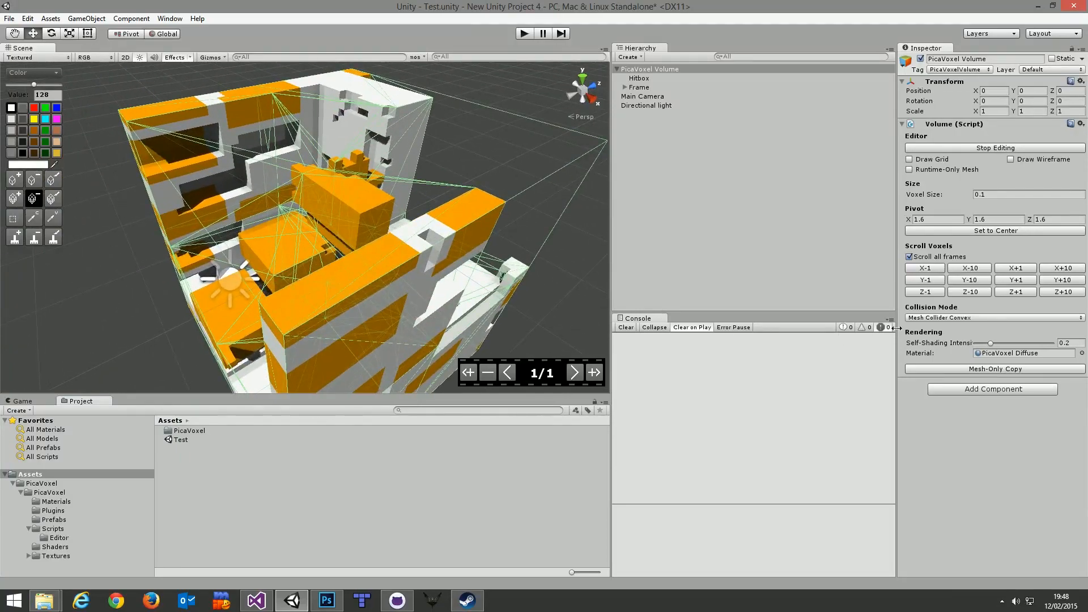
- Set the volume's collision mode to None and examine its inner corner up close
click(981, 319)
click(958, 331)
alt+drag(255, 227, 300, 165)
alt+scroll(344, 160, down, 5)
alt+scroll(300, 164, up, 8)
alt+scroll(289, 164, down, 8)
alt+scroll(288, 165, up, 7)
alt+scroll(288, 165, up, 10)
alt+drag(289, 165, 241, 150)
alt+scroll(228, 102, down, 5)
alt+scroll(222, 120, down, 6)
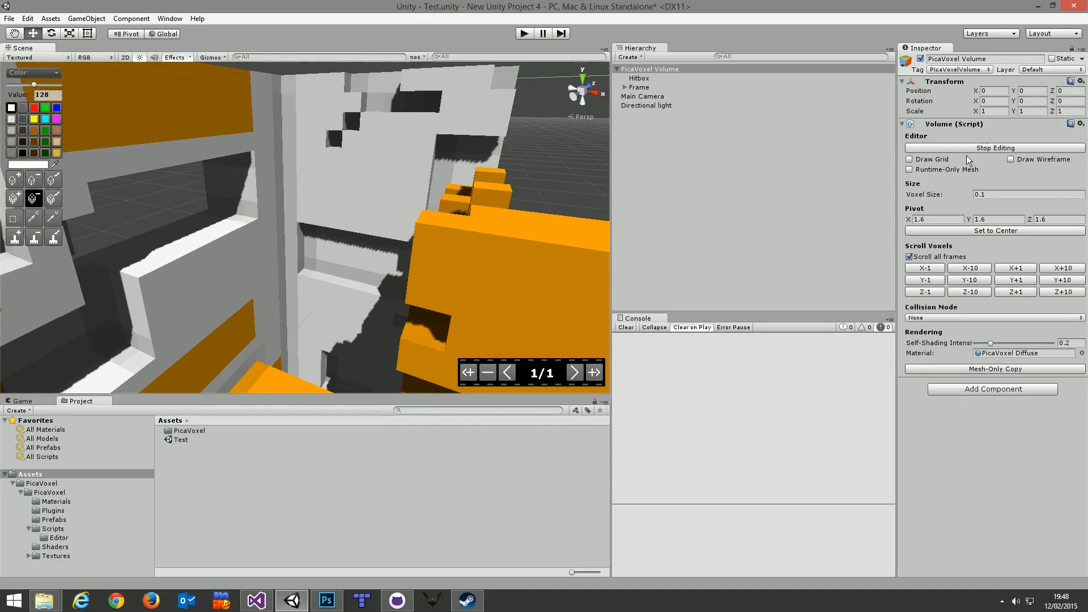
- Set the directional light's shadow type to No Shadows and inspect the shading in the volume's inner corner
click(657, 105)
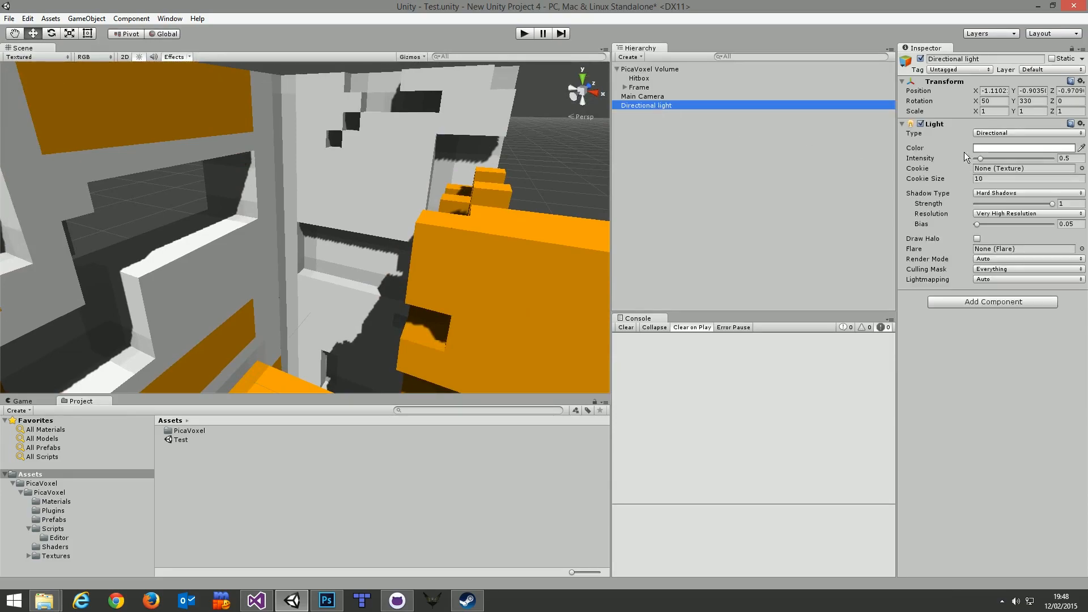
click(998, 193)
click(1006, 206)
mouse_move(431, 211)
alt+mouse_down()
mouse_move(401, 209)
mouse_move(435, 260)
mouse_move(420, 205)
mouse_move(423, 229)
alt+mouse_up()
alt+scroll(435, 261, down, 4)
alt+scroll(420, 205, up, 8)
alt+scroll(423, 229, down, 5)
key(w)
right_drag(423, 229, 424, 212)
key(s)
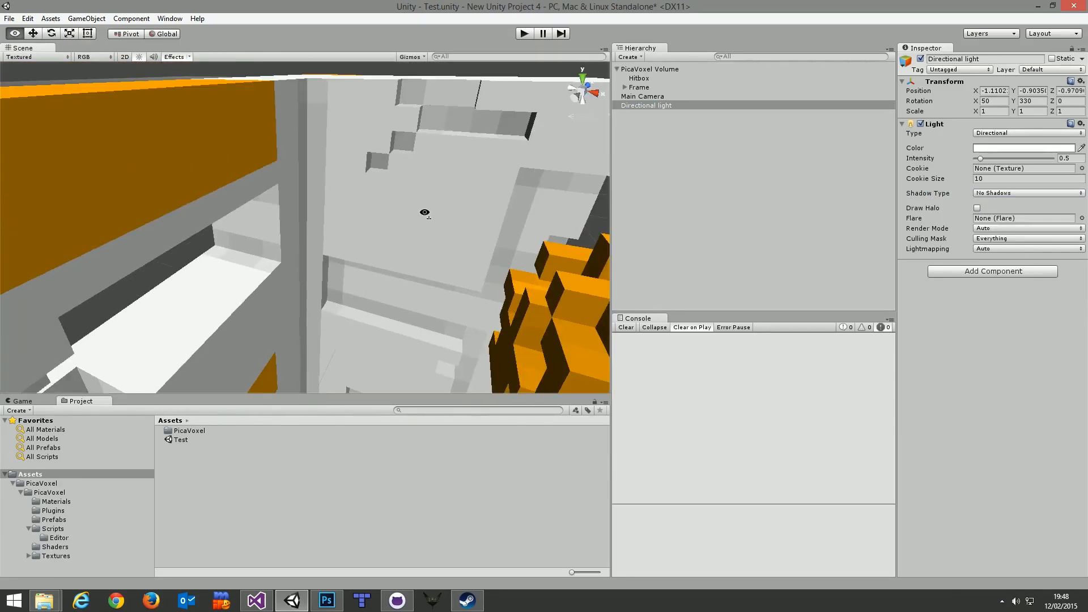
alt+drag(424, 212, 434, 258)
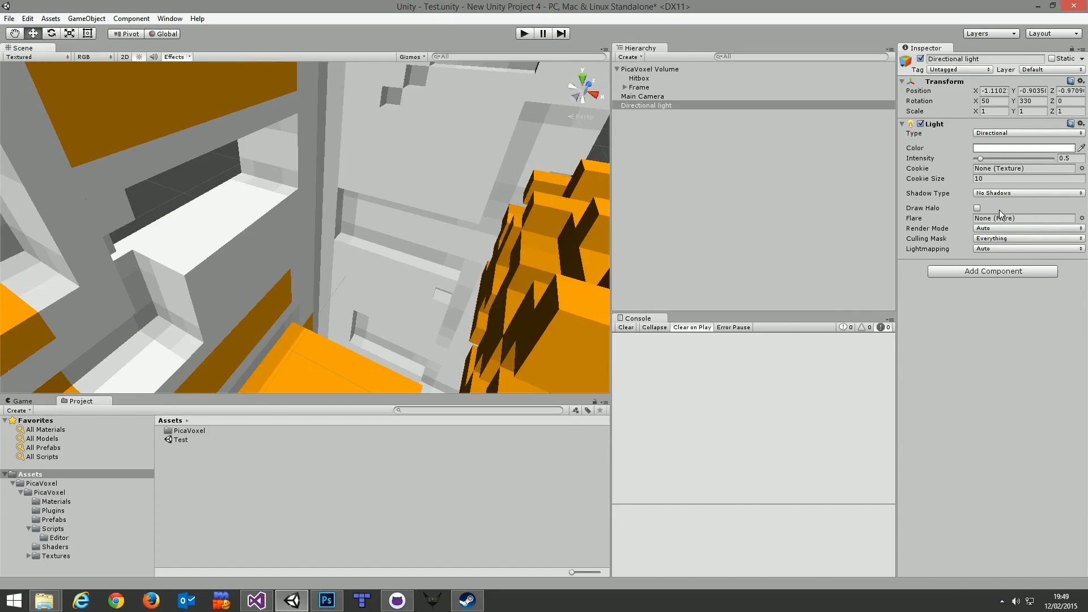
- Raise the volume's self-shading intensity to 0.582, compare the look, and reduce it to 0
click(657, 69)
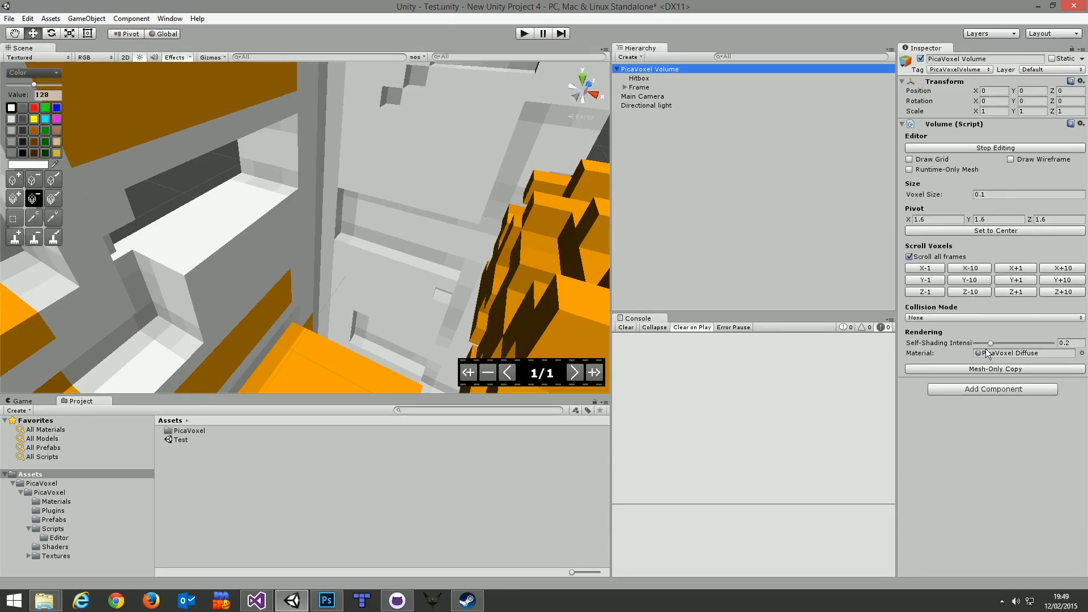
mouse_move(991, 347)
mouse_down()
mouse_move(1067, 344)
mouse_move(1022, 339)
mouse_up()
key(s)
right_drag(432, 199, 465, 193)
key(w)
key(s)
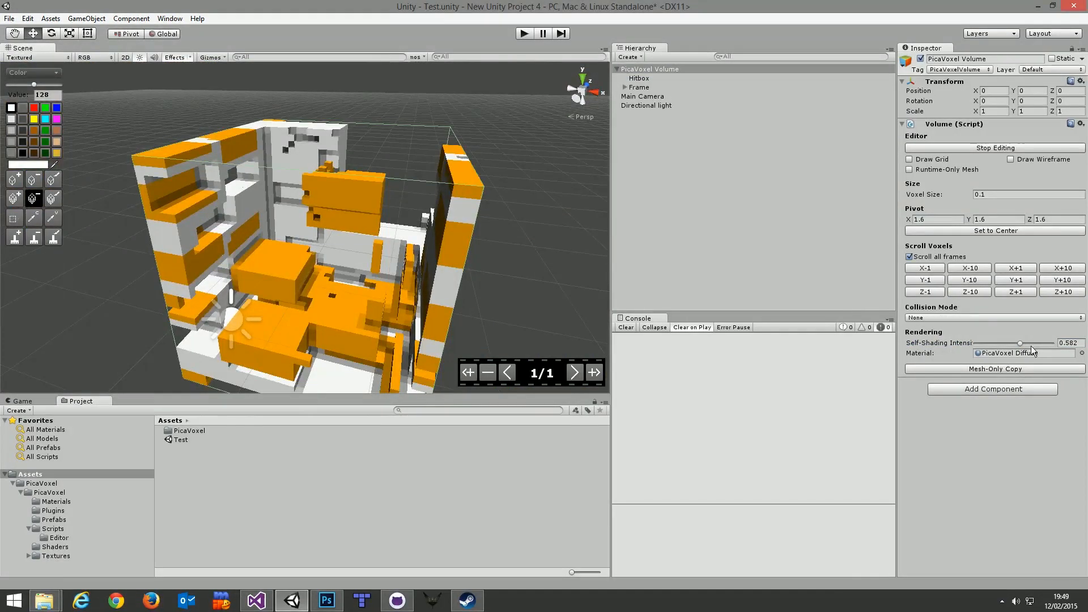
mouse_move(1019, 344)
mouse_down()
mouse_move(1055, 344)
mouse_move(957, 345)
mouse_up()
mouse_move(374, 233)
right_down()
mouse_move(333, 155)
mouse_move(383, 247)
mouse_move(326, 182)
mouse_move(311, 208)
mouse_move(331, 229)
right_up()
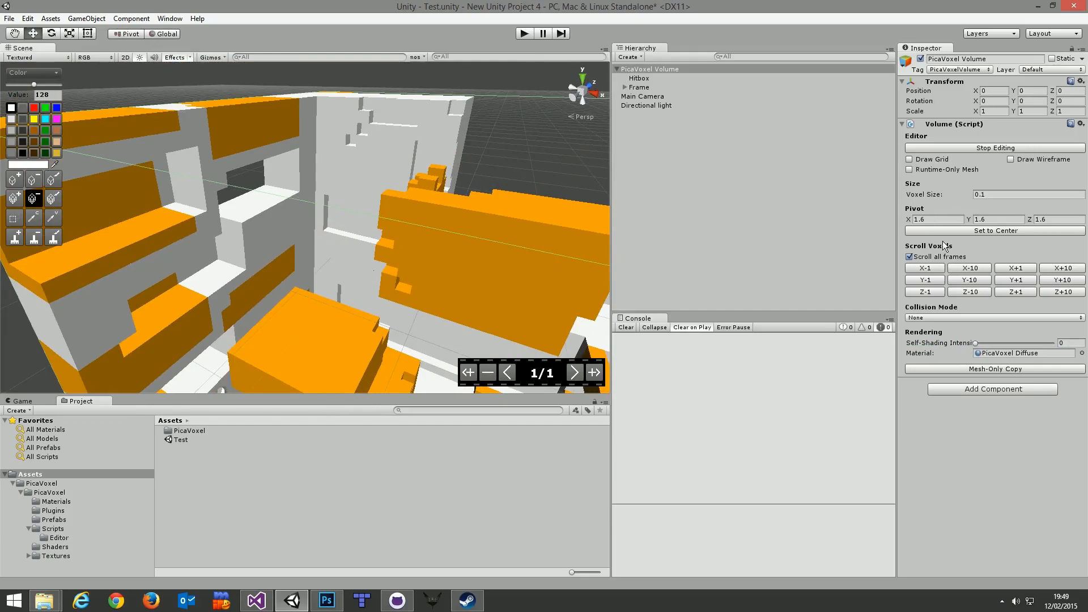
- Set the directional light's shadow type to Hard Shadows and view the volume's unlit outer side
click(634, 106)
click(997, 193)
click(997, 215)
right_drag(396, 187, 921, 160)
key(s)
key(w)
key(s)
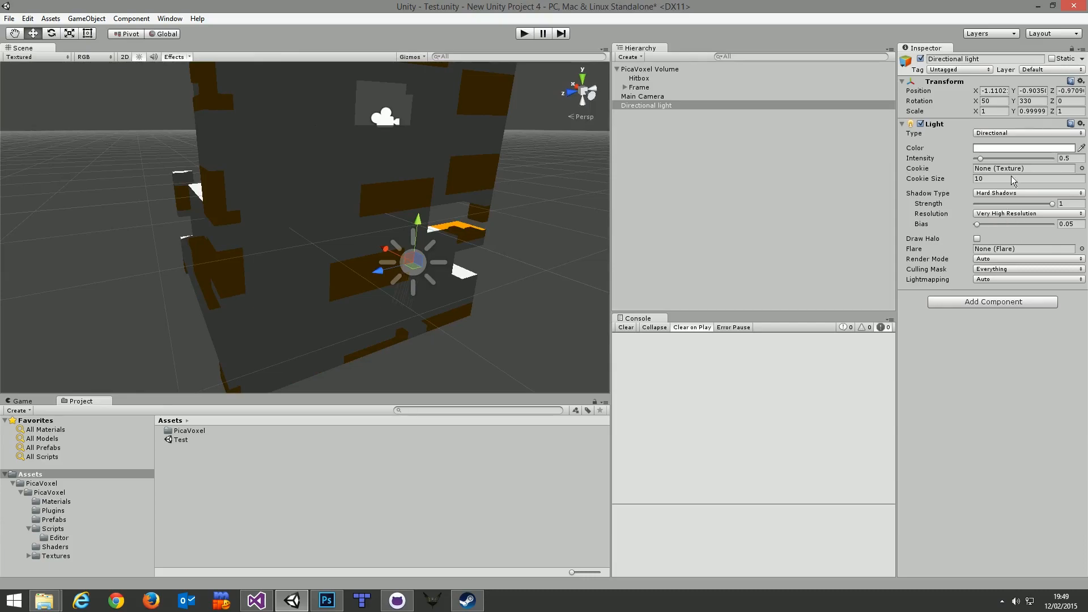
- Set the volume's self-shading intensity to 0.301 and inspect the shading on its unlit side
click(652, 106)
right_click(650, 72)
alt+drag(535, 192, 750, 250)
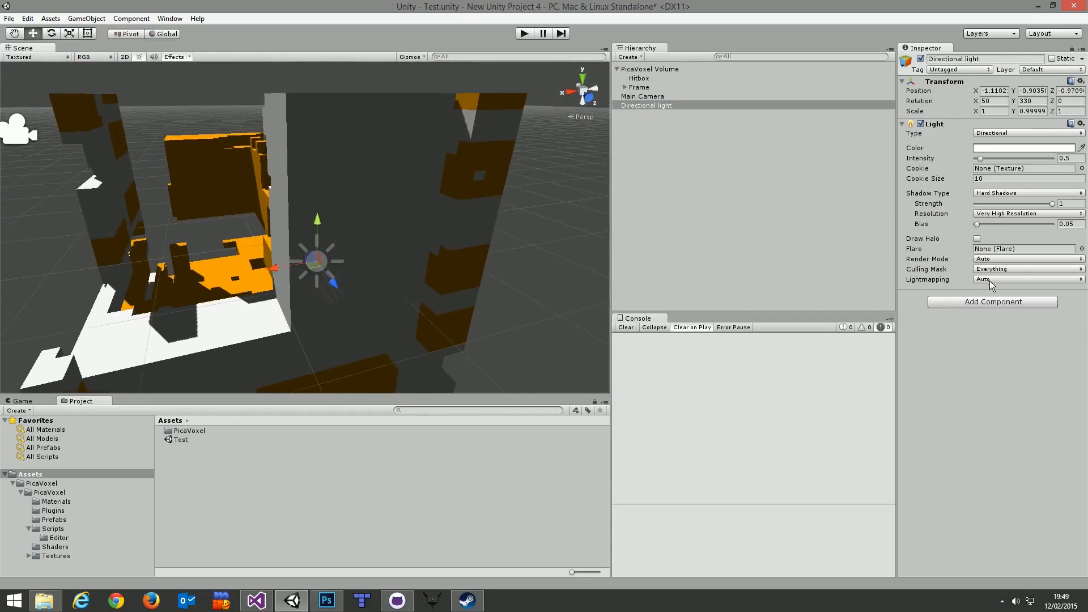
click(665, 69)
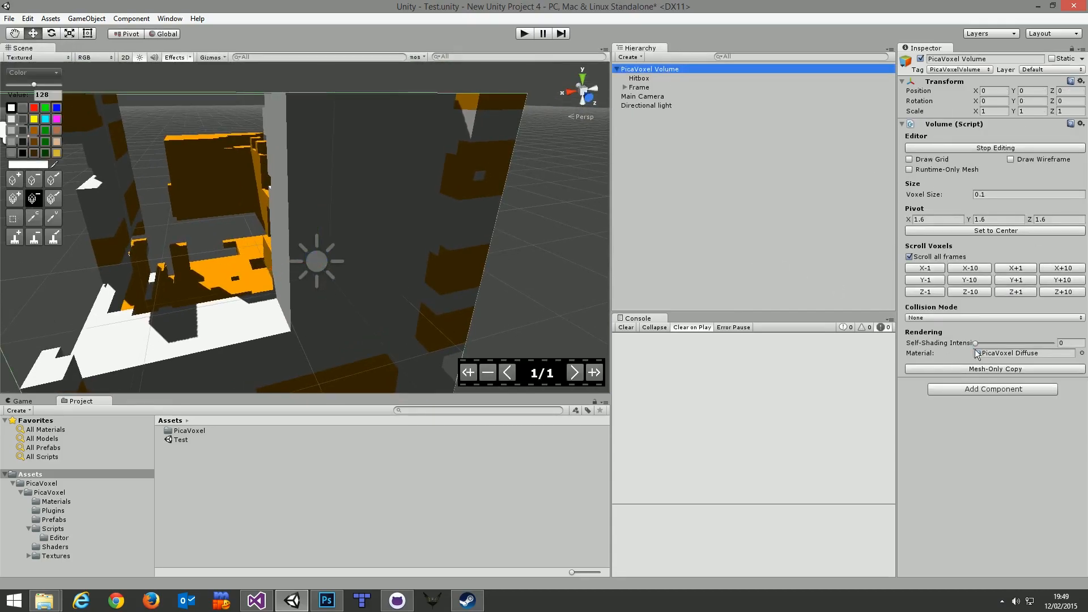
mouse_move(977, 344)
mouse_down()
mouse_move(1015, 340)
mouse_move(999, 344)
mouse_up()
mouse_move(585, 260)
alt+mouse_down()
mouse_move(365, 273)
mouse_move(226, 243)
mouse_move(520, 245)
mouse_move(486, 287)
mouse_move(511, 287)
mouse_move(417, 272)
mouse_move(444, 284)
mouse_move(493, 255)
mouse_move(444, 213)
mouse_move(388, 294)
mouse_move(460, 143)
mouse_move(432, 296)
mouse_move(335, 312)
mouse_move(474, 253)
mouse_move(399, 268)
mouse_move(437, 225)
alt+mouse_up()
alt+scroll(437, 222, up, 3)
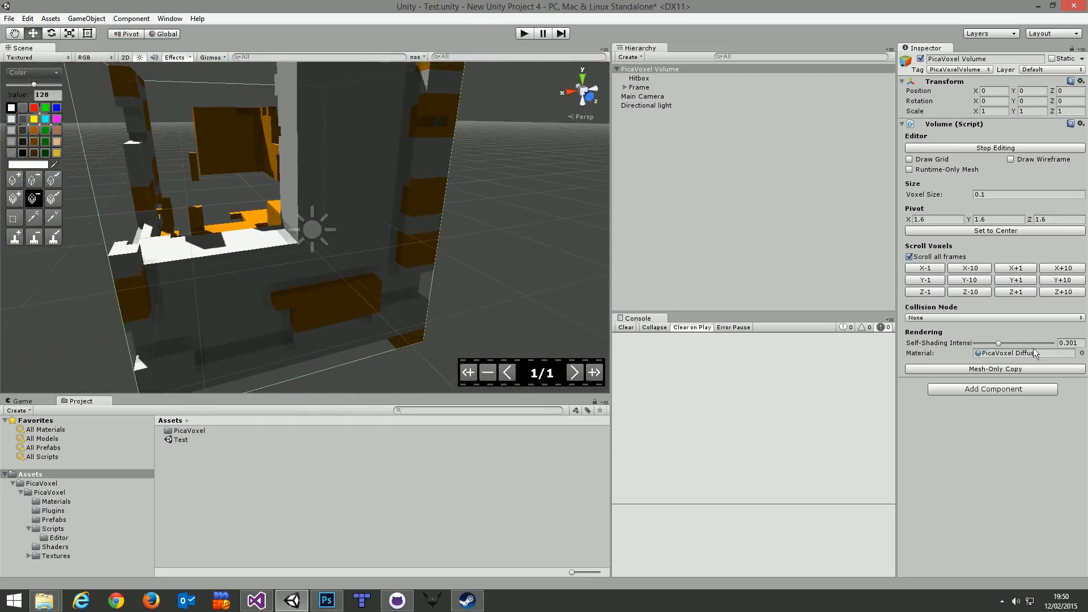
- Set the volume's self-shading intensity to 0.2 and locate its PicaVoxel Diffuse material in the project
click(1077, 342)
text(0.2)
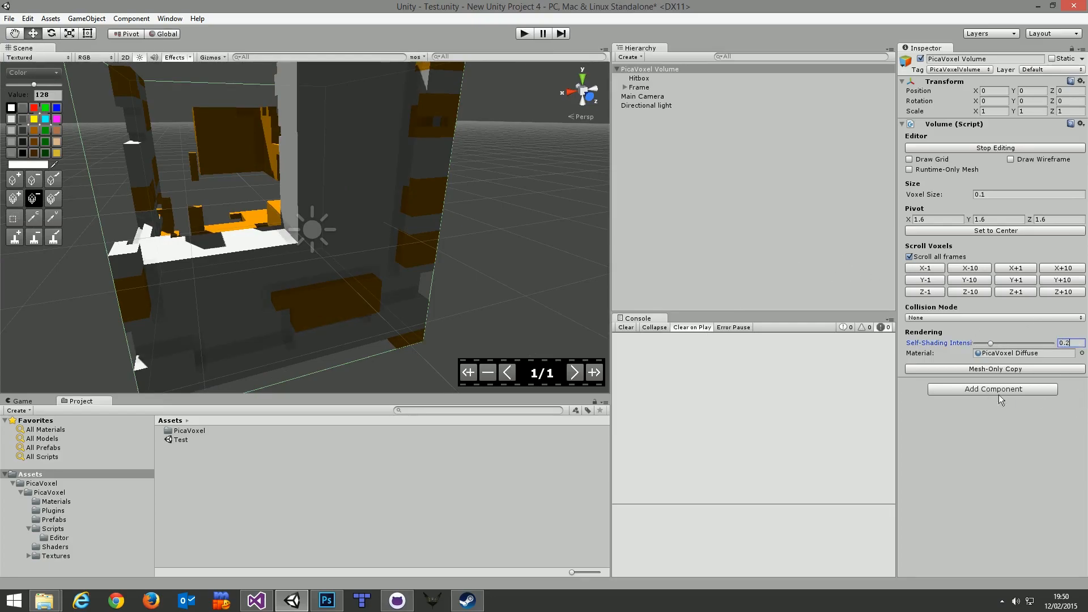
click(1023, 353)
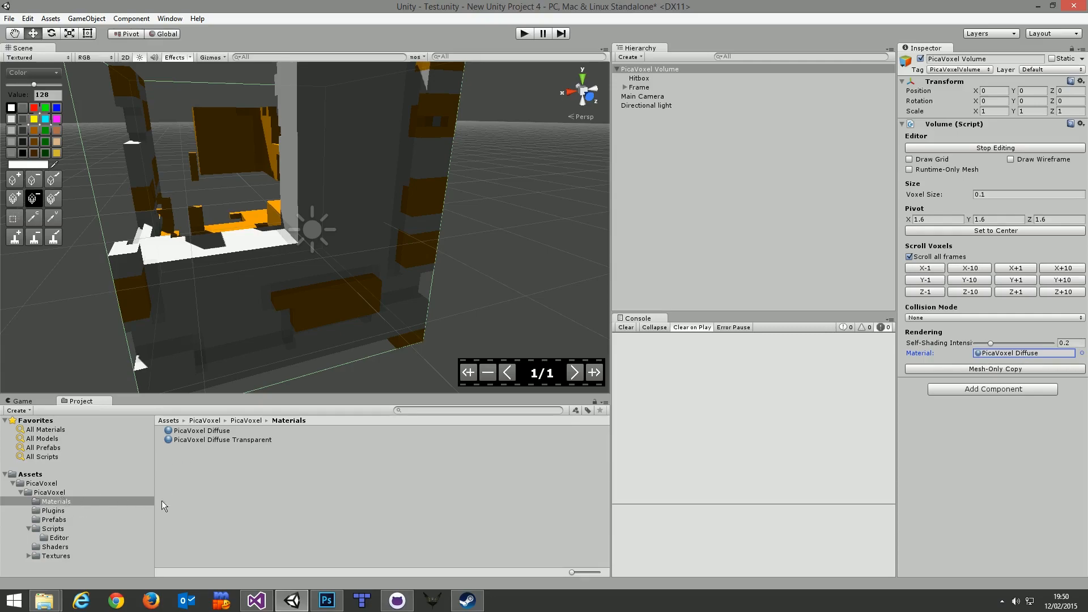
- Create a new material named Red Tinted Voxels in the PicaVoxel Materials folder
right_click(196, 497)
mouse_move(276, 312)
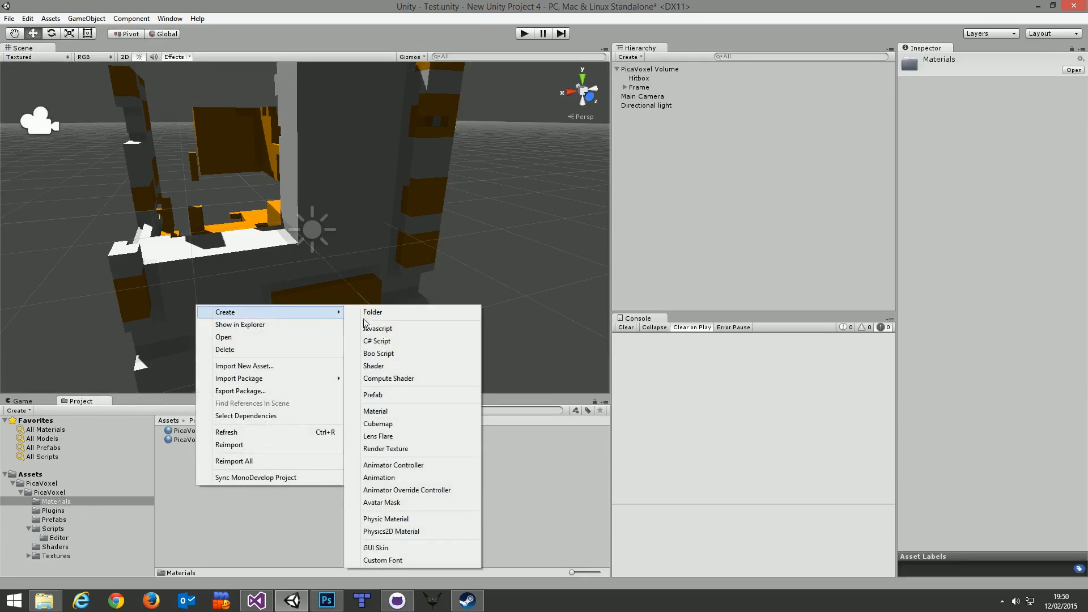
click(393, 413)
text(Red Tinted Voxels)
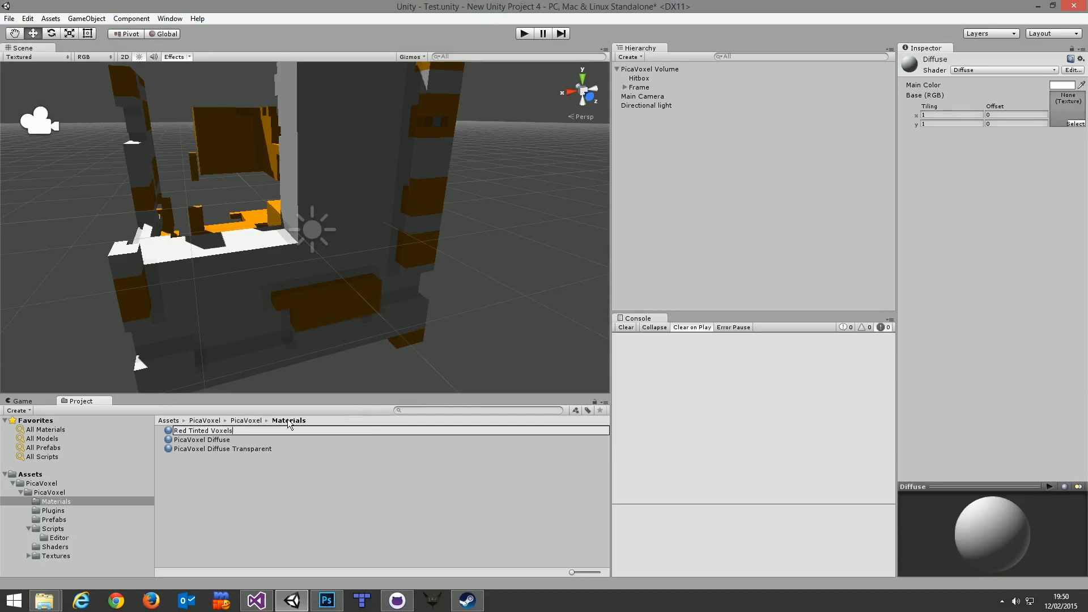
key(Return)
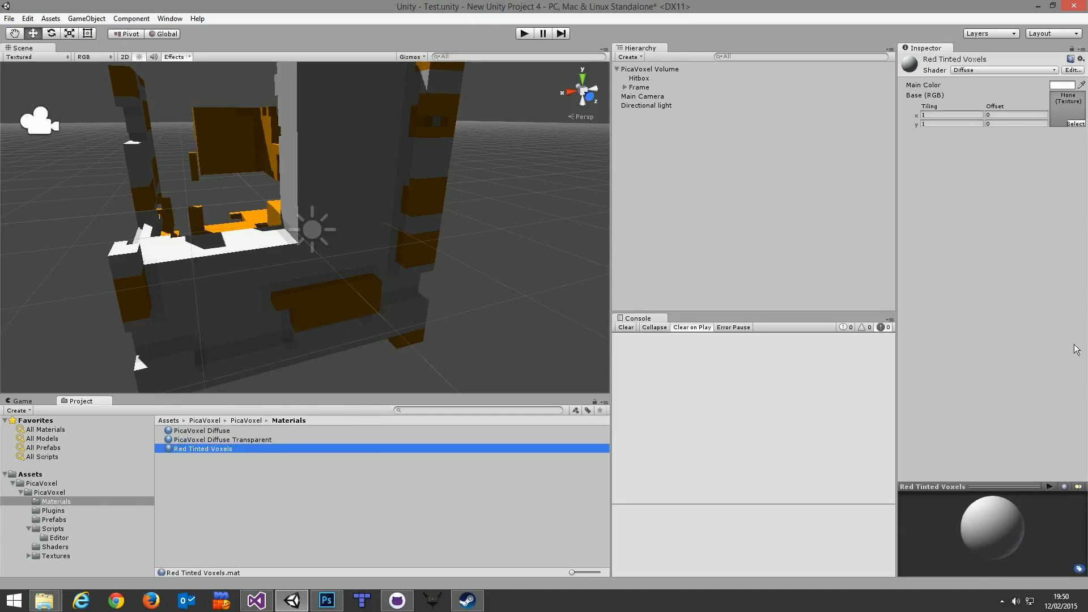
- Assign the PicaVoxel Diffuse shader to the Red Tinted Voxels material and set its tint to red (255, 0, 0)
click(1017, 70)
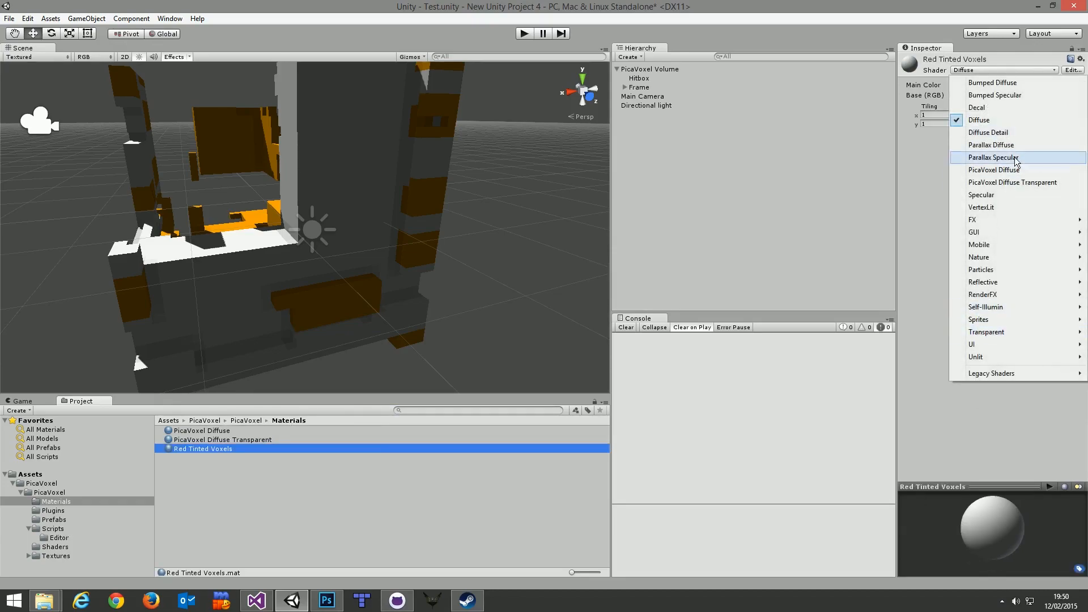
click(1004, 173)
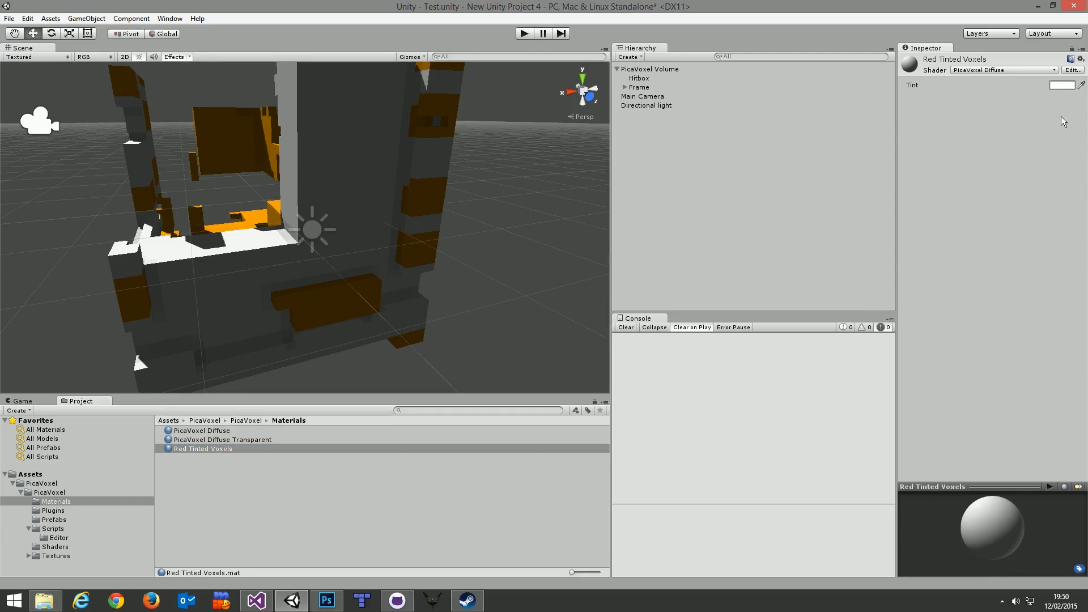
click(1062, 85)
drag(263, 298, 333, 268)
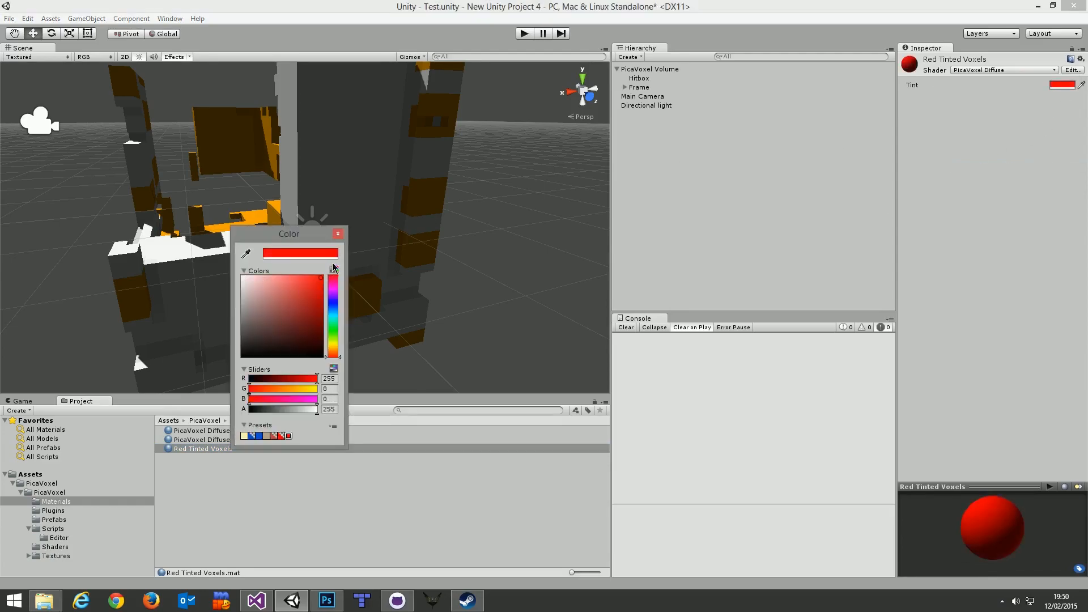
click(338, 234)
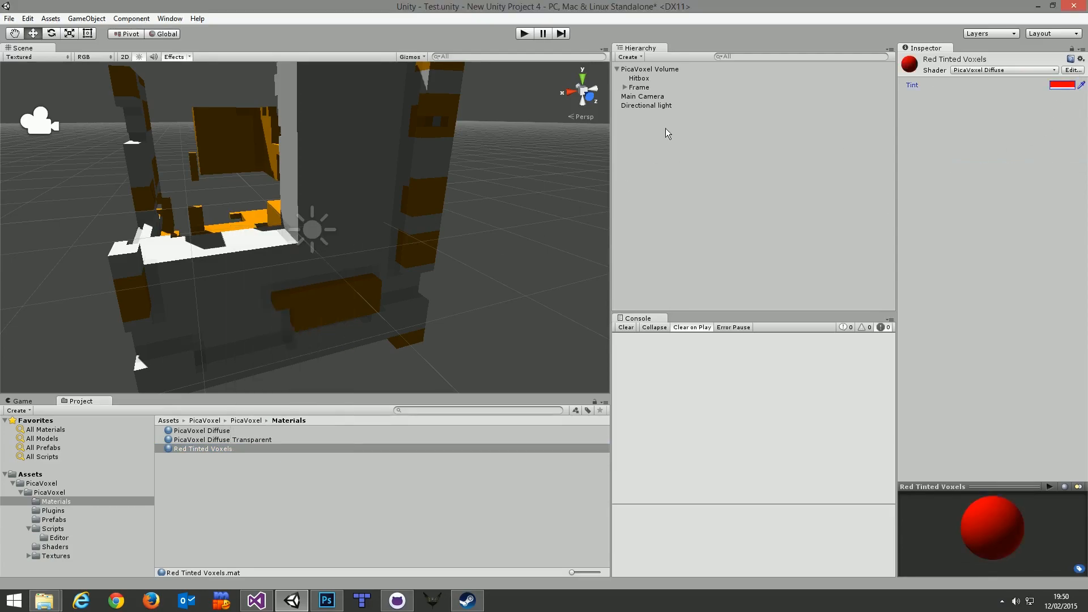
- Assign the Red Tinted Voxels material to PicaVoxel Volume and view the tinted result from inside
click(647, 69)
click(1081, 353)
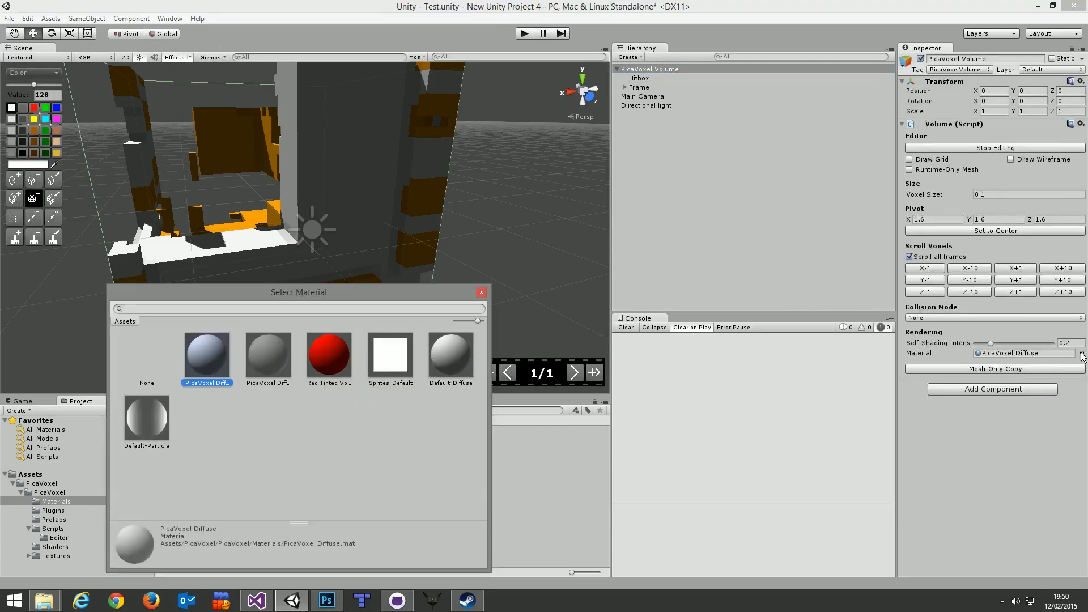
click(329, 354)
double_click(329, 354)
alt+drag(482, 187, 823, 171)
key(f)
- Compare the Red Tinted Voxels and PicaVoxel Diffuse materials and locate the volume's assigned material in the project
click(210, 449)
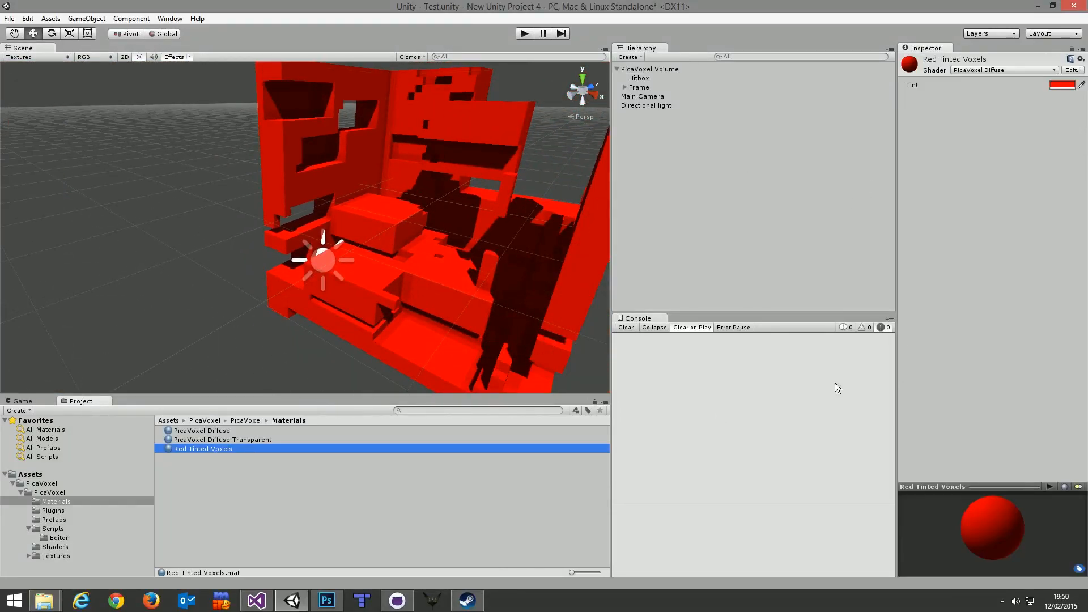
click(205, 432)
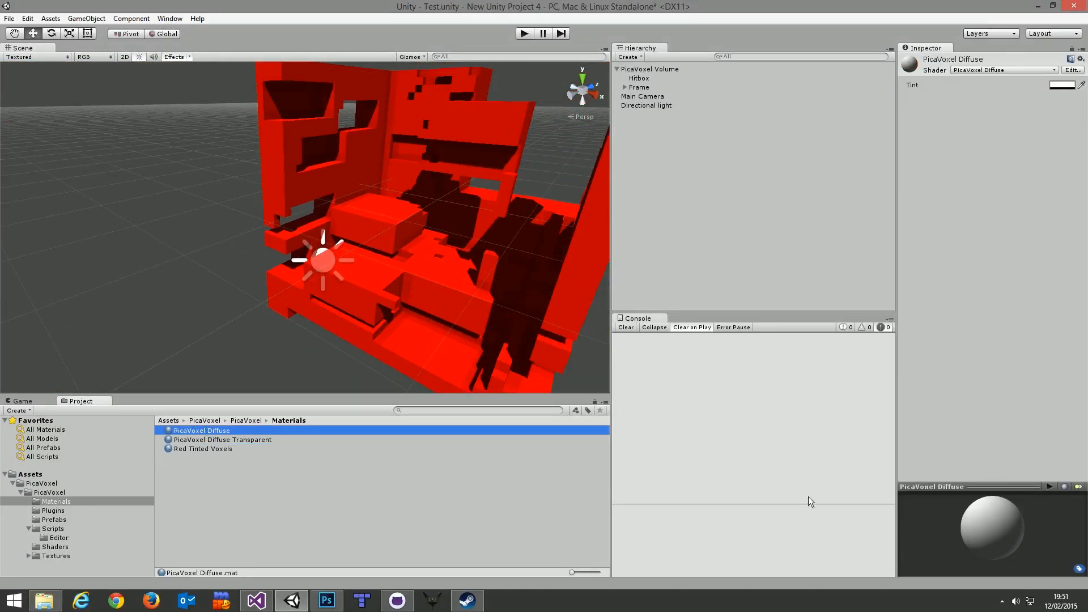
click(669, 70)
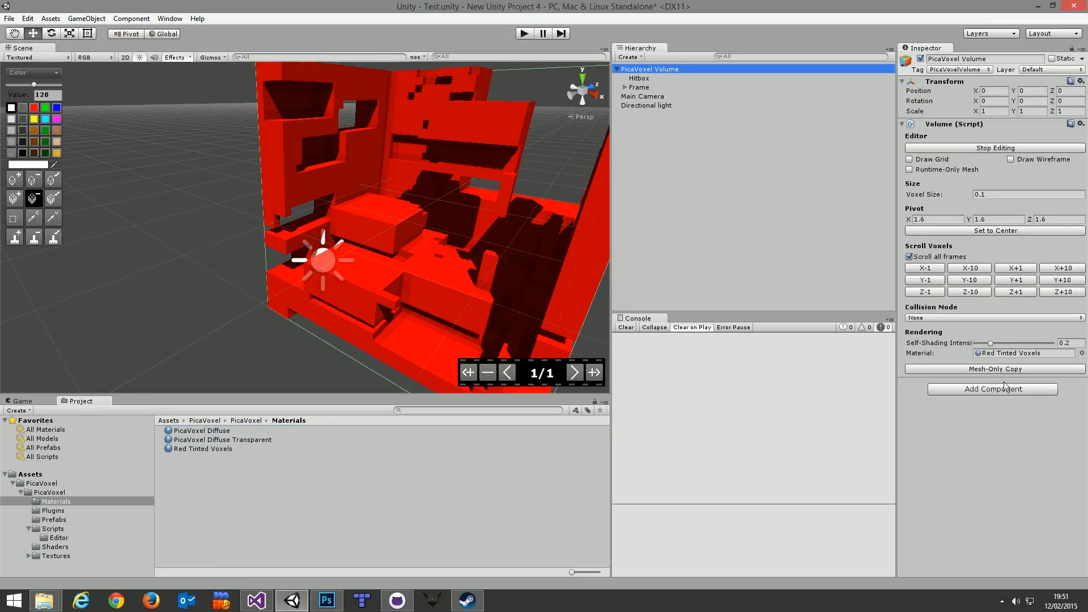
click(1060, 354)
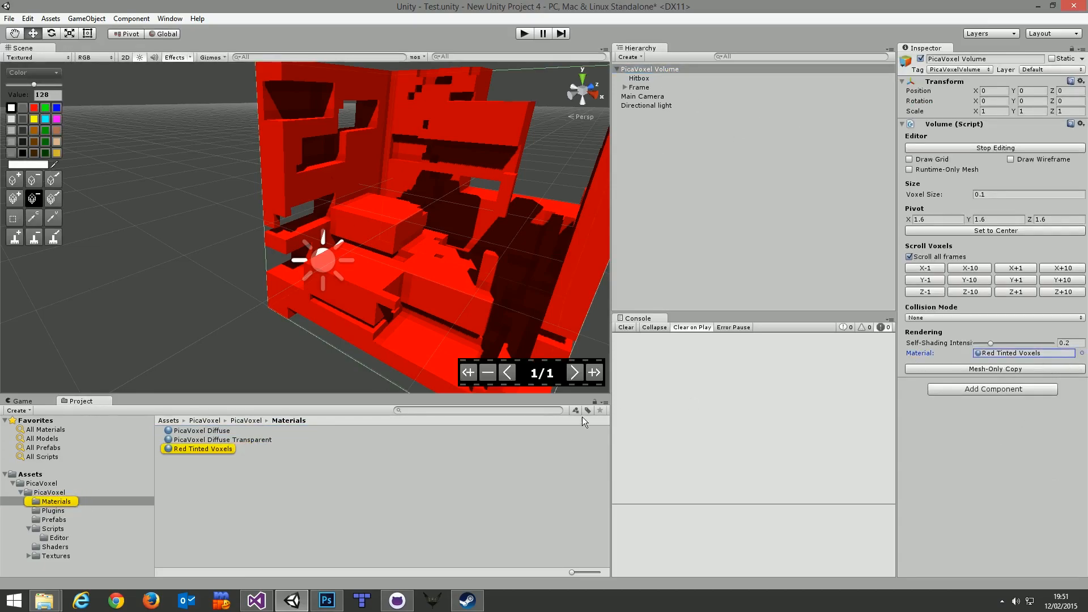
- Set the tint of the Red Tinted Voxels material to white (255, 255, 255)
click(197, 449)
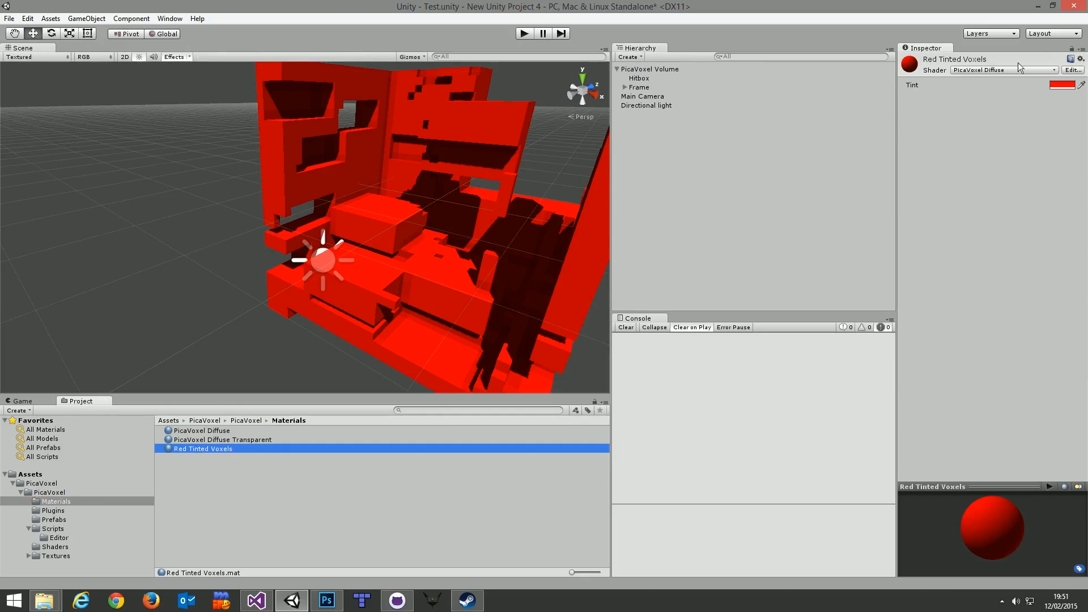
click(1063, 86)
mouse_move(332, 339)
mouse_down()
mouse_move(334, 329)
mouse_move(346, 352)
mouse_move(334, 332)
mouse_up()
drag(266, 328, 217, 257)
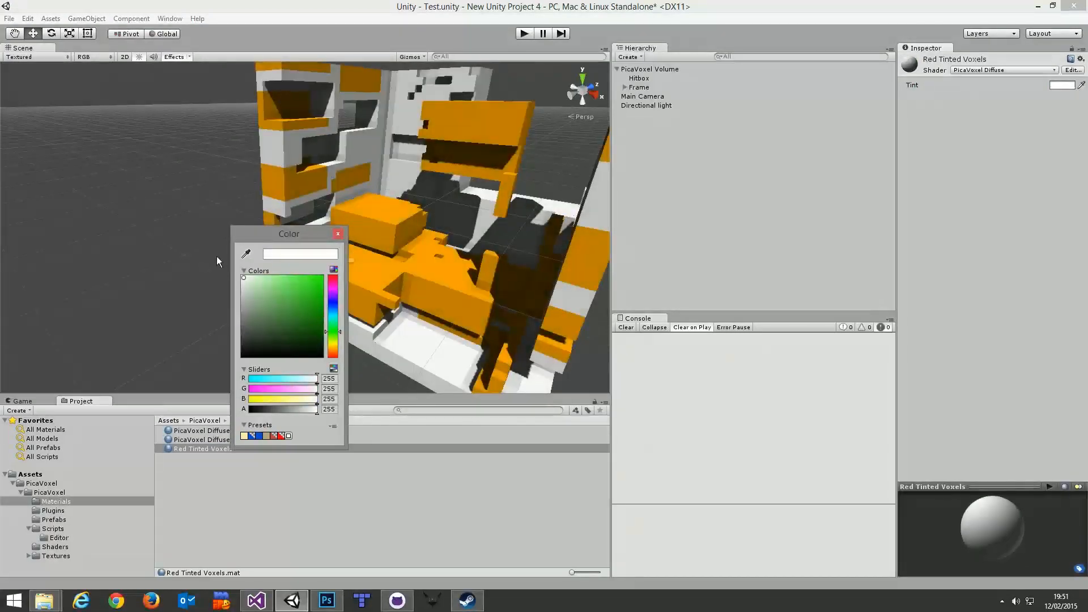
click(339, 234)
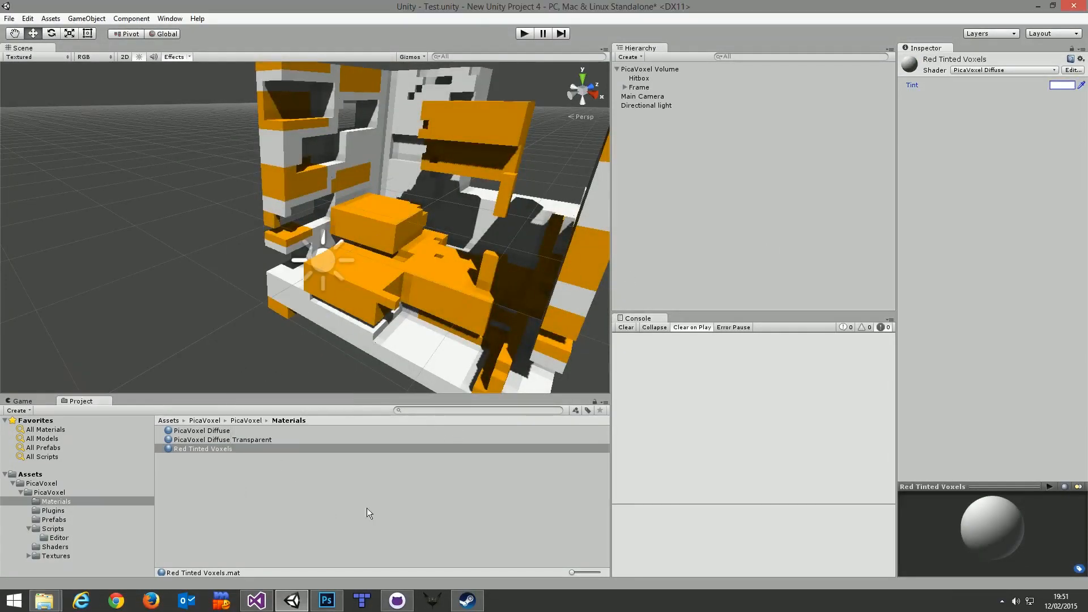
mouse_move(467, 253)
alt+mouse_down()
mouse_move(492, 242)
mouse_move(450, 173)
mouse_move(472, 181)
mouse_move(451, 232)
mouse_move(464, 260)
mouse_move(480, 253)
alt+mouse_up()
scroll(480, 253, up, 3)
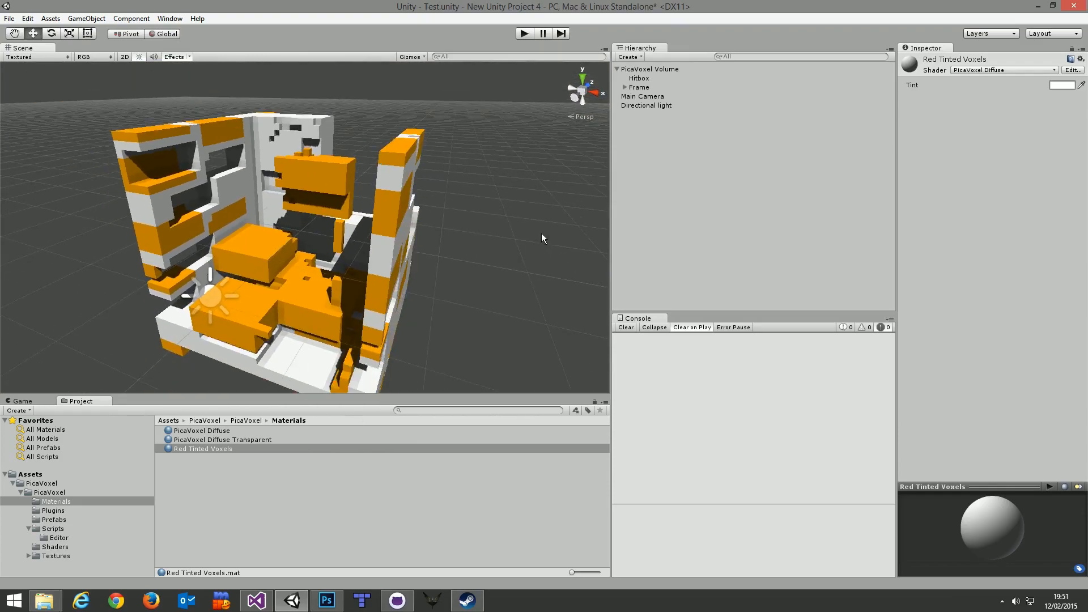
- Examine the components and material of all eight chunks in the volume's frame, then collapse the frame and reselect the volume
click(625, 88)
click(633, 96)
click(680, 106)
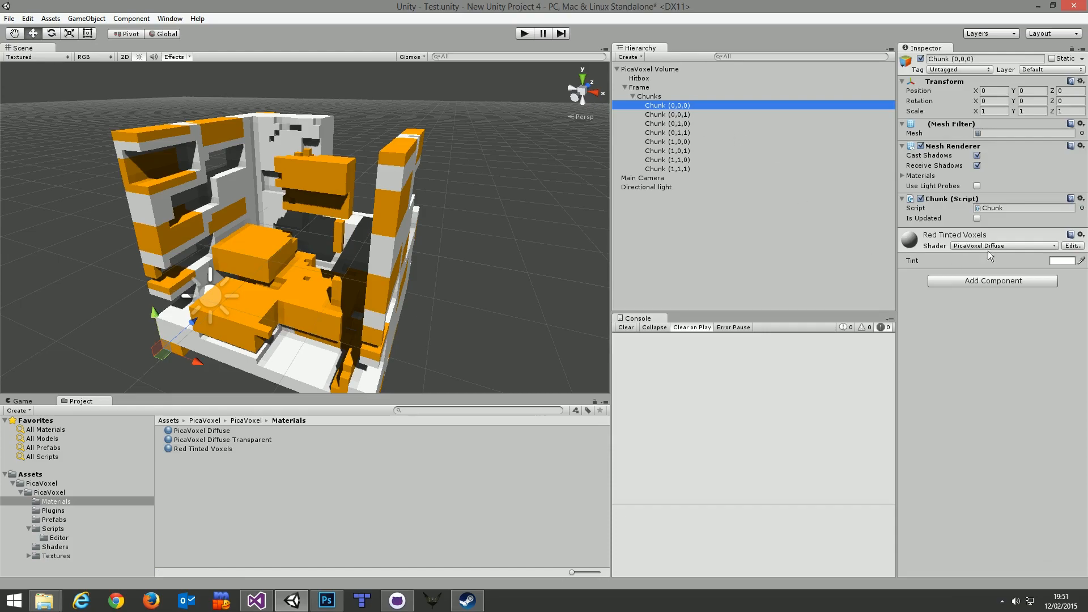
shift+click(679, 169)
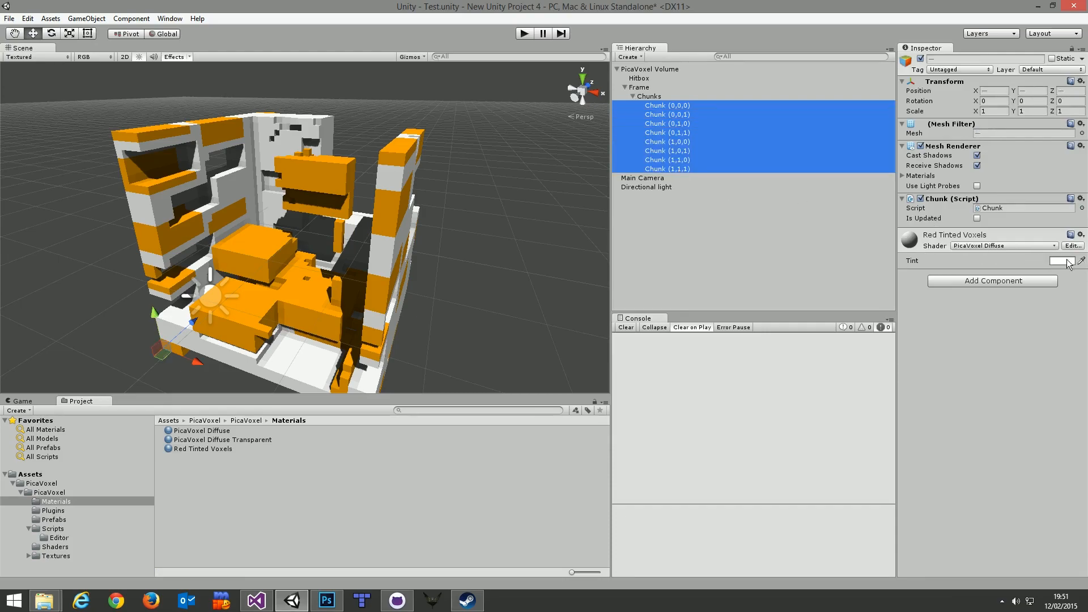
click(642, 69)
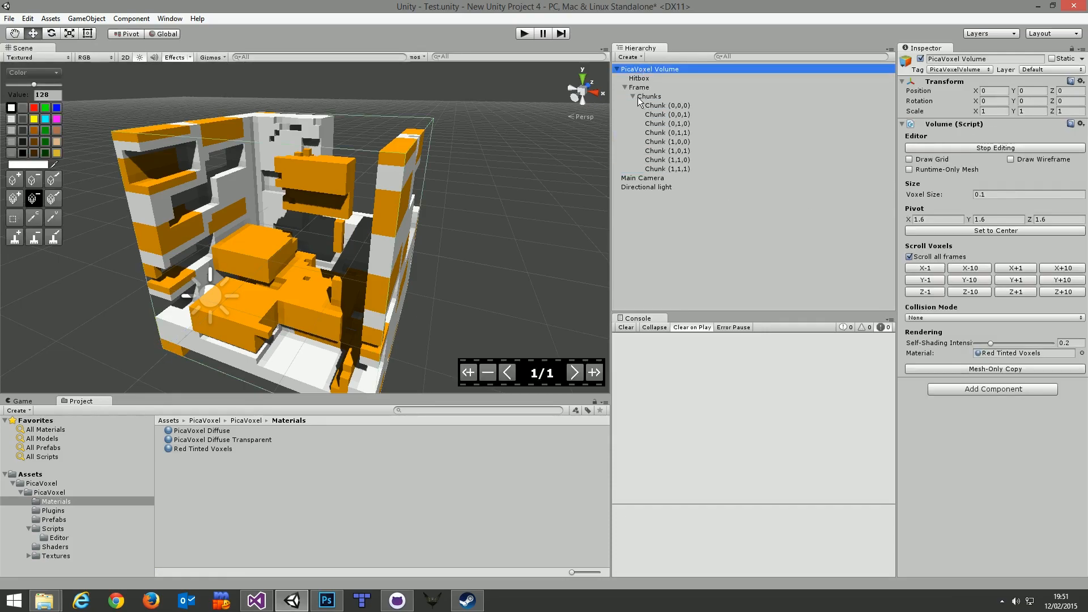
click(637, 97)
click(630, 87)
click(625, 87)
click(645, 70)
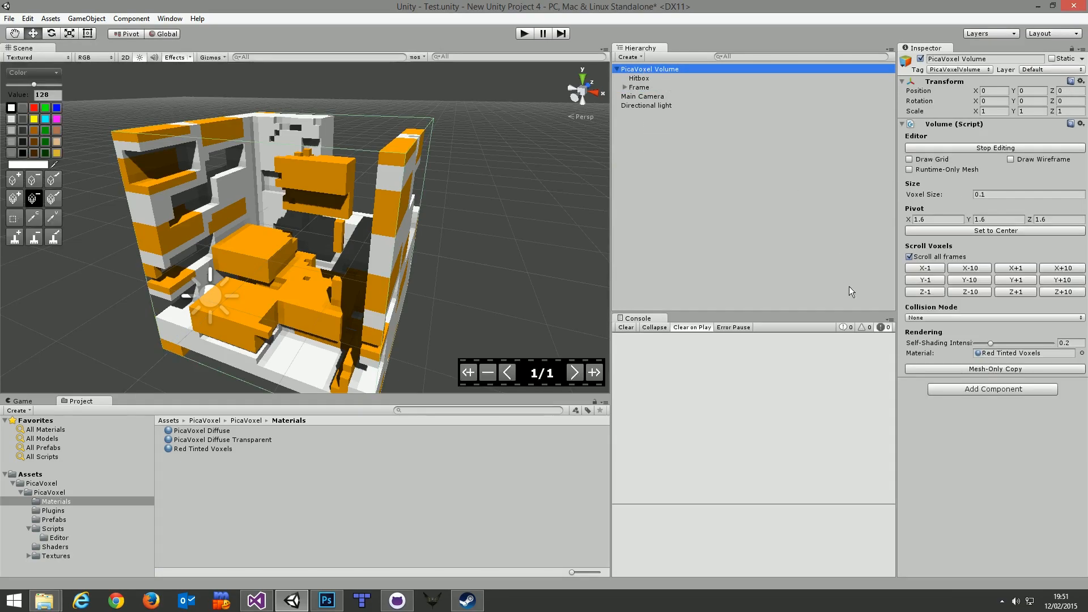
- Create a mesh-only copy of PicaVoxel Volume and compare it with the original object
scroll(494, 242, down, 4)
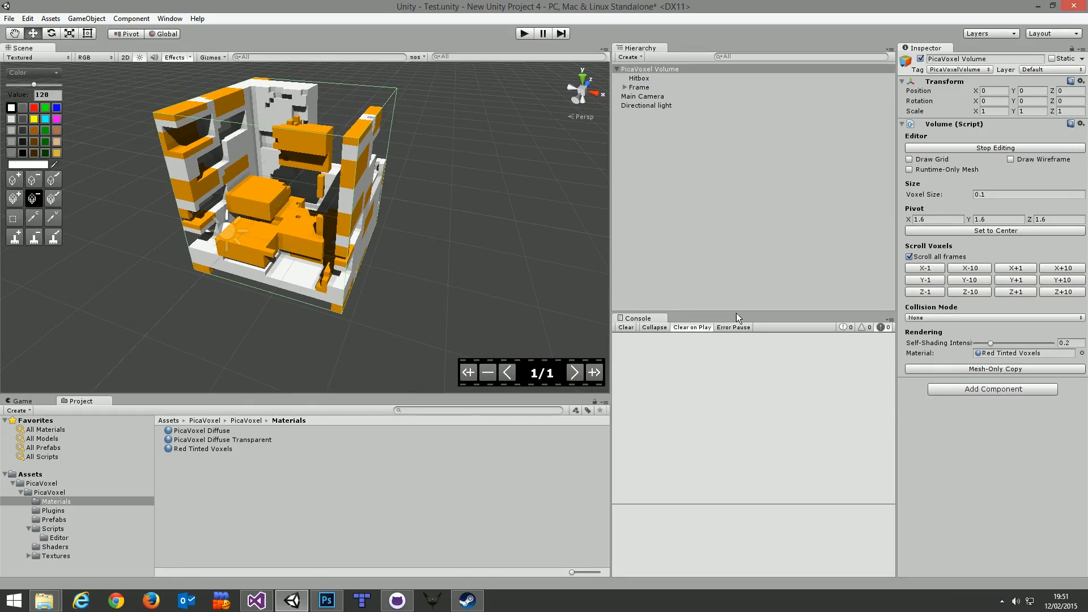
click(992, 369)
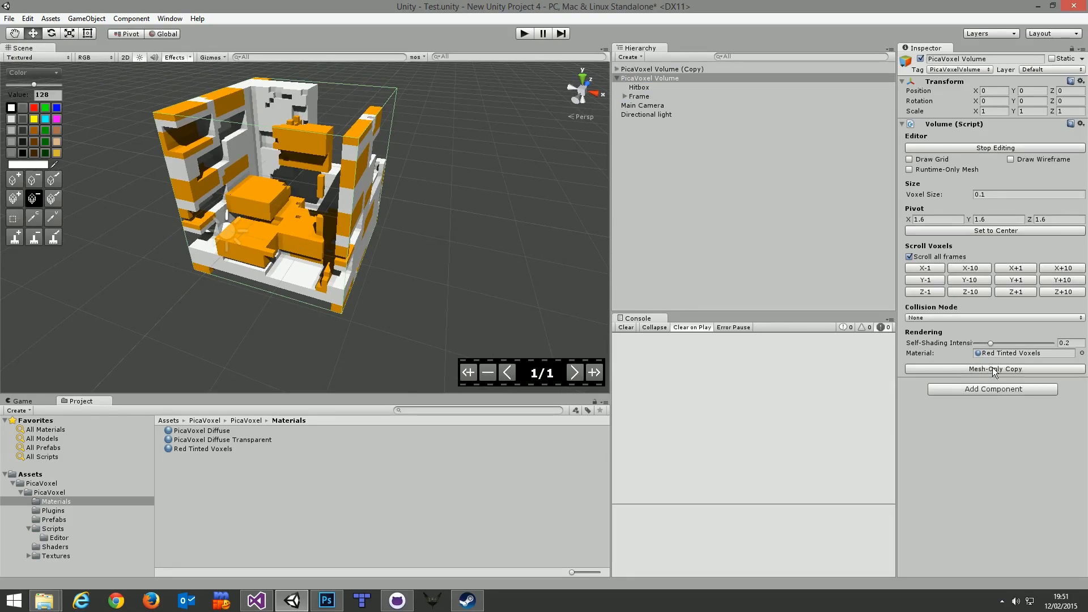
click(646, 69)
click(653, 78)
click(655, 70)
click(681, 77)
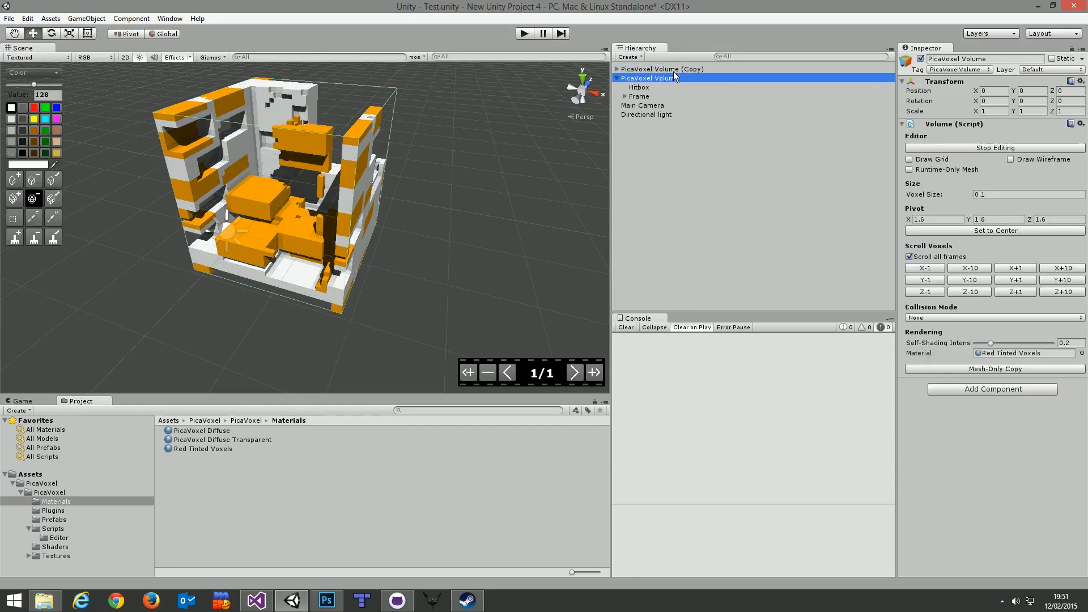
- Move the mesh-only copy along the X axis to 4.819, beside the original volume
click(672, 68)
drag(339, 189, 539, 226)
alt+drag(448, 222, 467, 209)
- Erase voxels from the original volume's walls and inner orange blocks, and compare it with the mesh-only copy
click(666, 78)
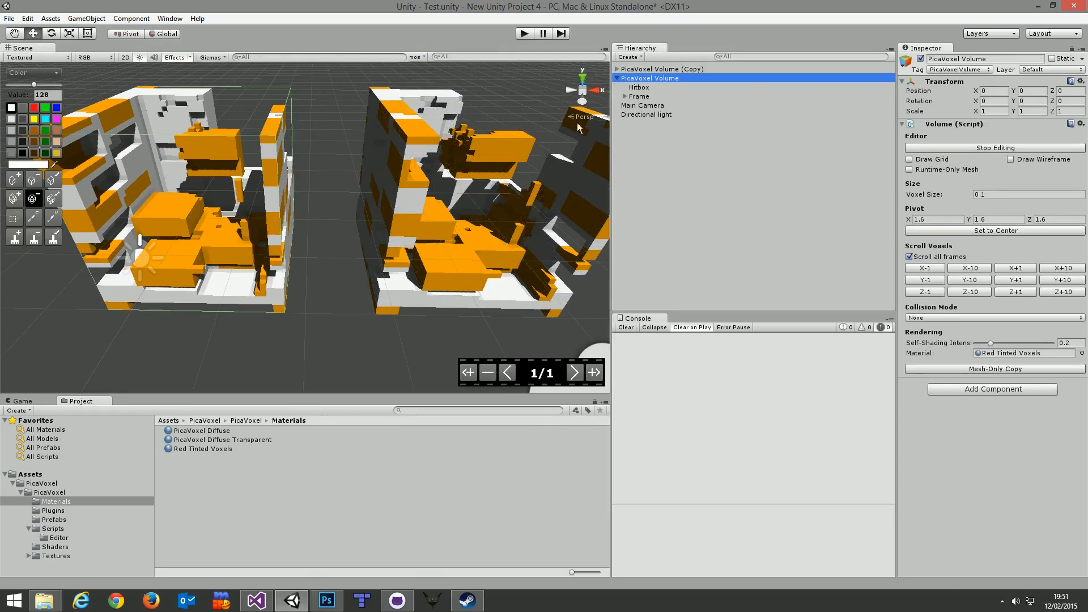
alt+drag(424, 176, 353, 138)
scroll(353, 138, down, 3)
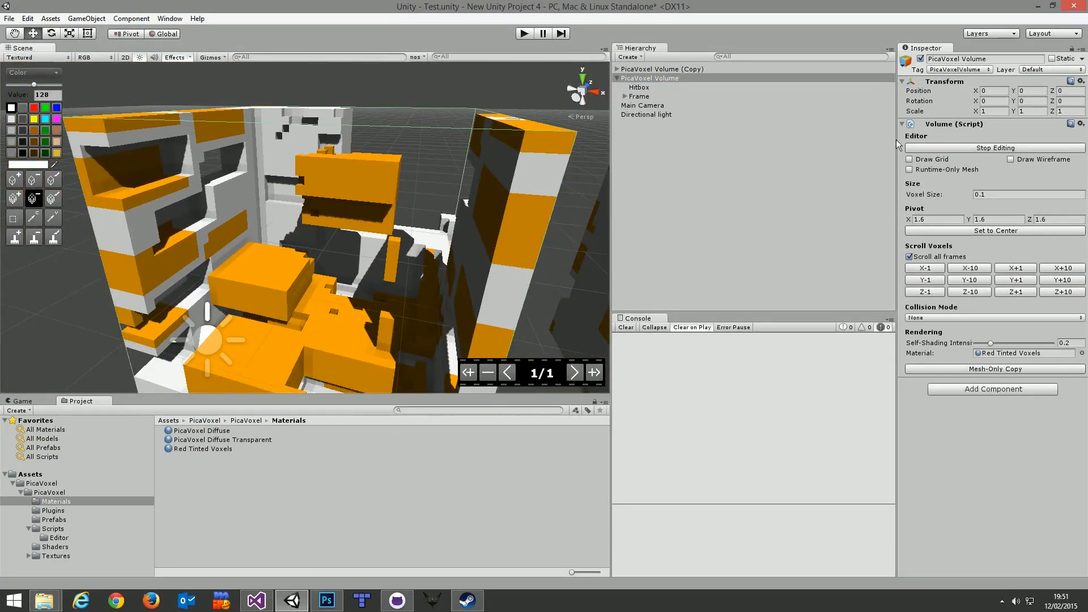
mouse_move(182, 240)
mouse_down()
mouse_move(233, 218)
mouse_move(264, 173)
mouse_move(323, 239)
mouse_up()
mouse_move(180, 208)
mouse_down()
mouse_move(252, 243)
mouse_move(272, 301)
mouse_move(306, 325)
mouse_move(254, 259)
mouse_up()
mouse_move(270, 185)
mouse_down()
mouse_move(340, 164)
mouse_move(378, 195)
mouse_up()
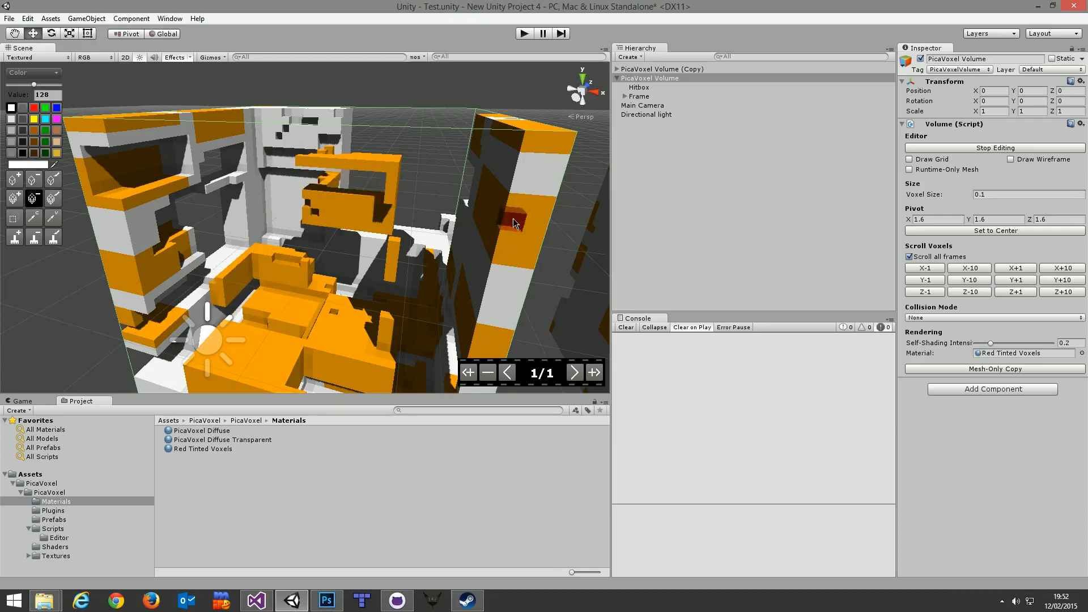
drag(514, 219, 455, 289)
right_drag(379, 242, 387, 269)
key(s)
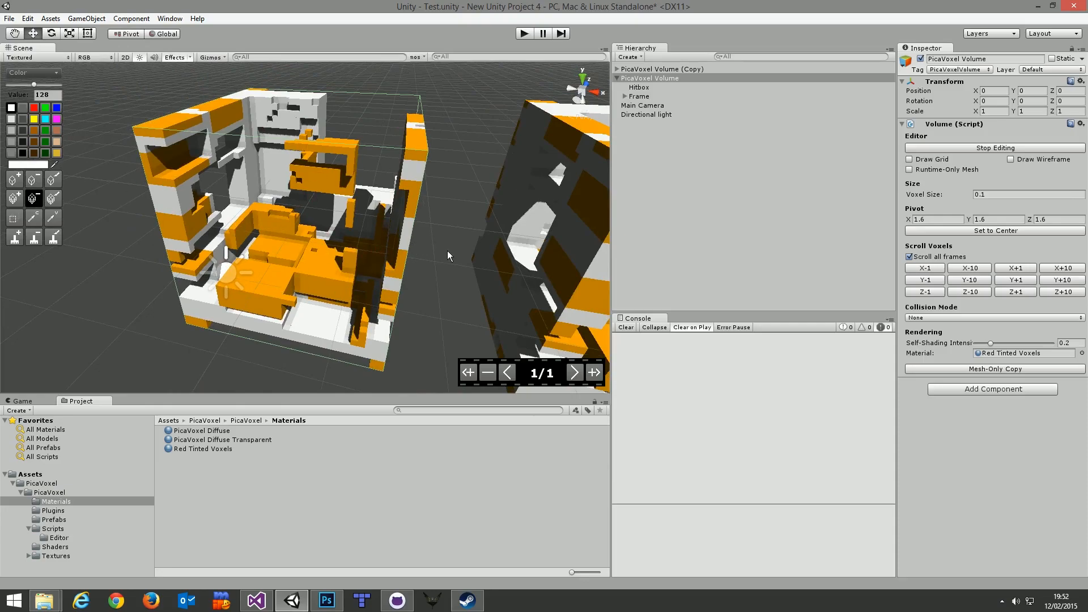
right_drag(558, 161, 553, 148)
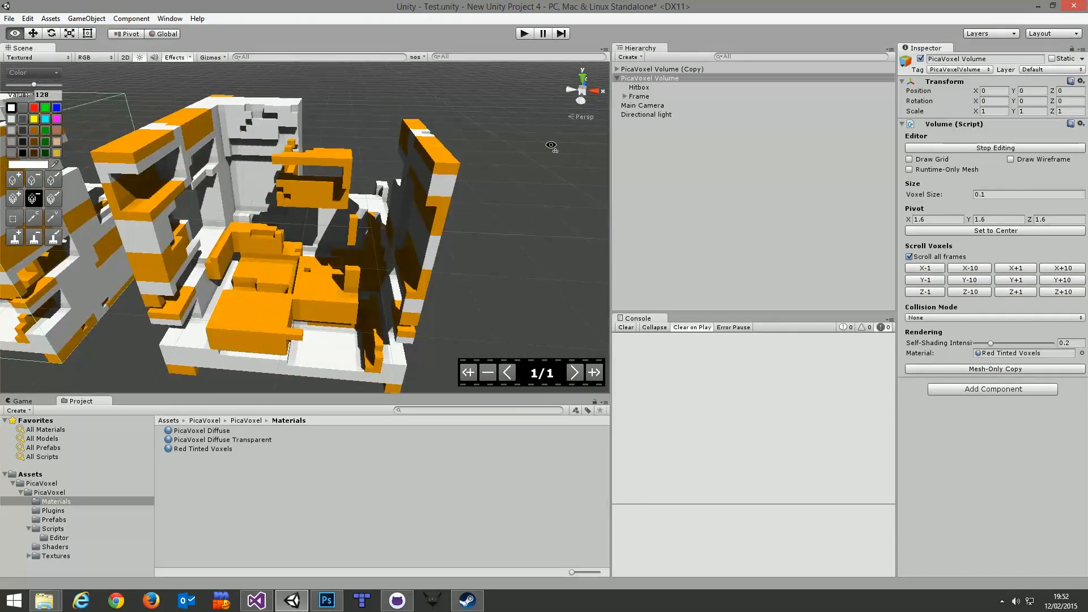
- Examine the mesh-only copy's frame and the components of its eight chunks
click(691, 69)
right_drag(510, 198, 476, 216)
click(621, 70)
click(617, 69)
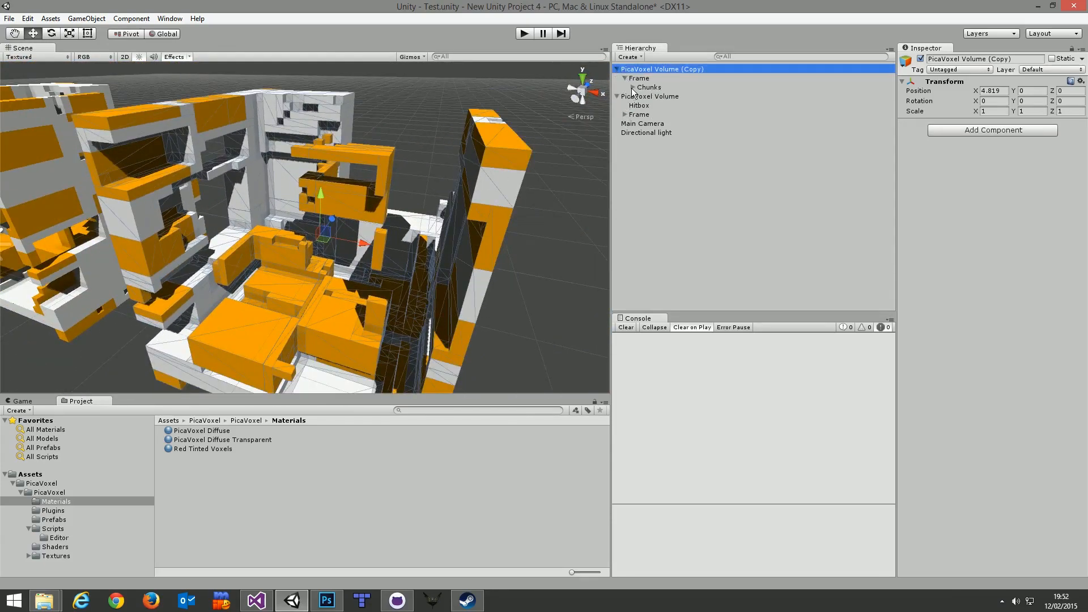
click(632, 87)
click(678, 97)
shift+click(680, 159)
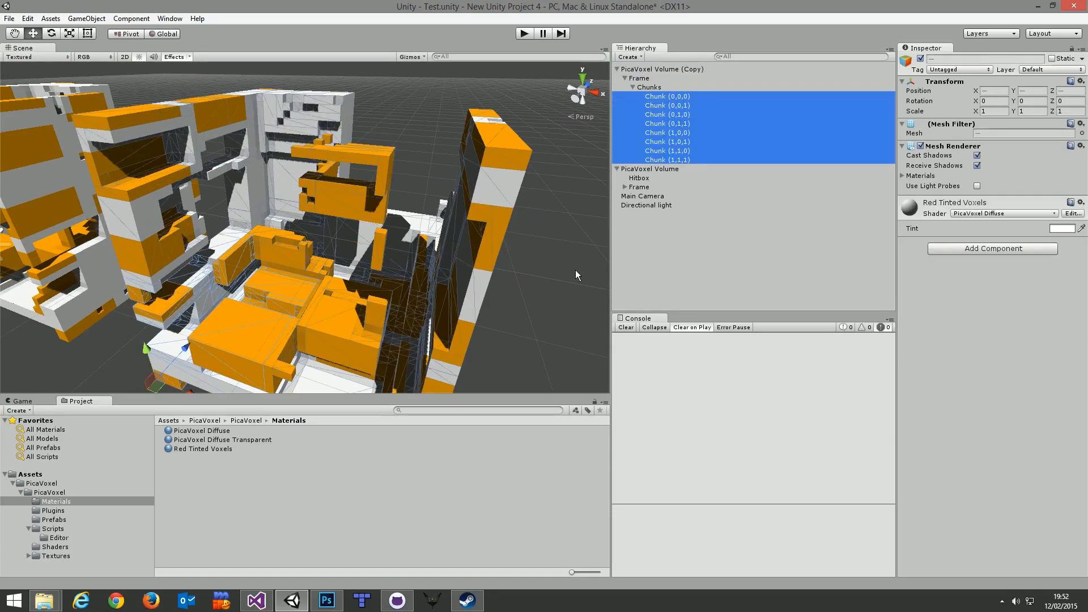
click(639, 78)
- Scale the mesh-only copy to 1.14 in X, 0.84 in Y and 1.6 in Z, and view it beside the original
click(657, 69)
key(f)
mouse_move(379, 158)
alt+mouse_down()
mouse_move(396, 160)
mouse_move(124, 164)
mouse_move(576, 188)
mouse_move(382, 144)
alt+mouse_up()
key(w)
right_drag(381, 144, 386, 172)
key(s)
middle_drag(391, 164, 505, 161)
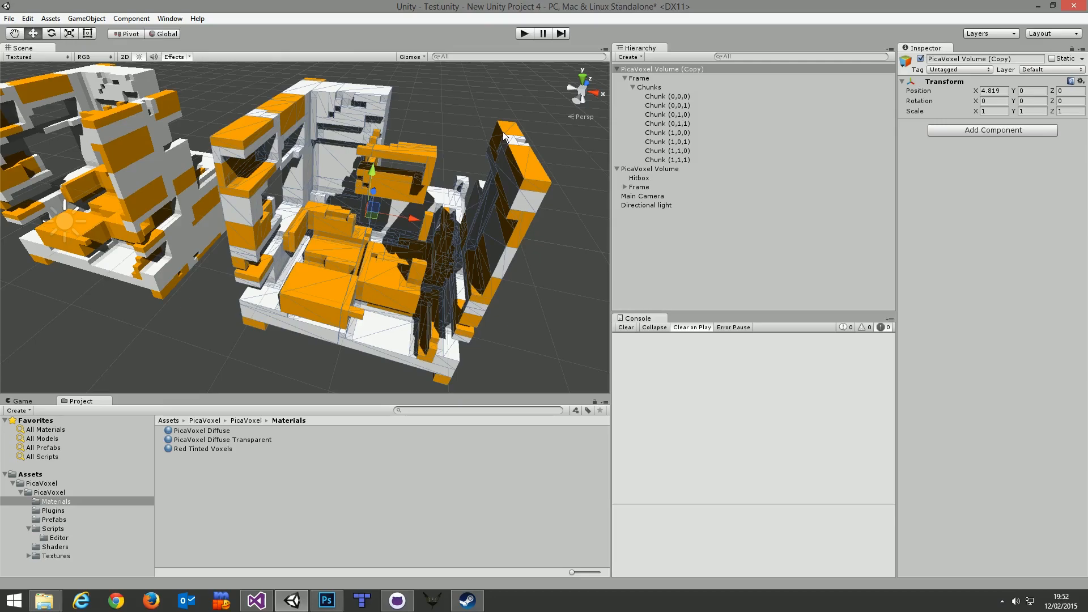
drag(976, 111, 1059, 106)
alt+drag(457, 157, 433, 131)
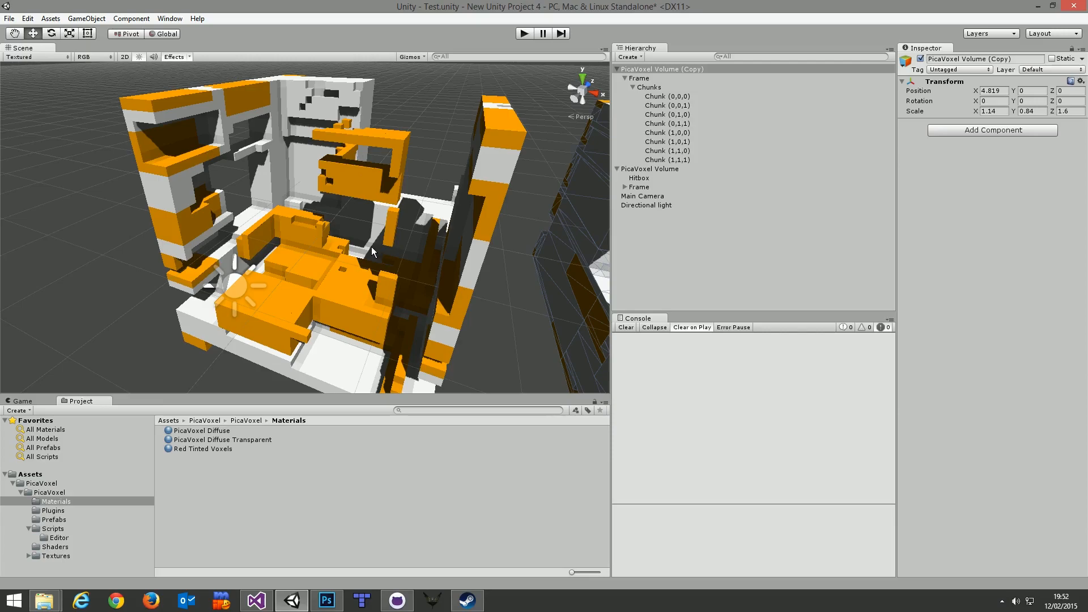
right_drag(434, 135, 401, 124)
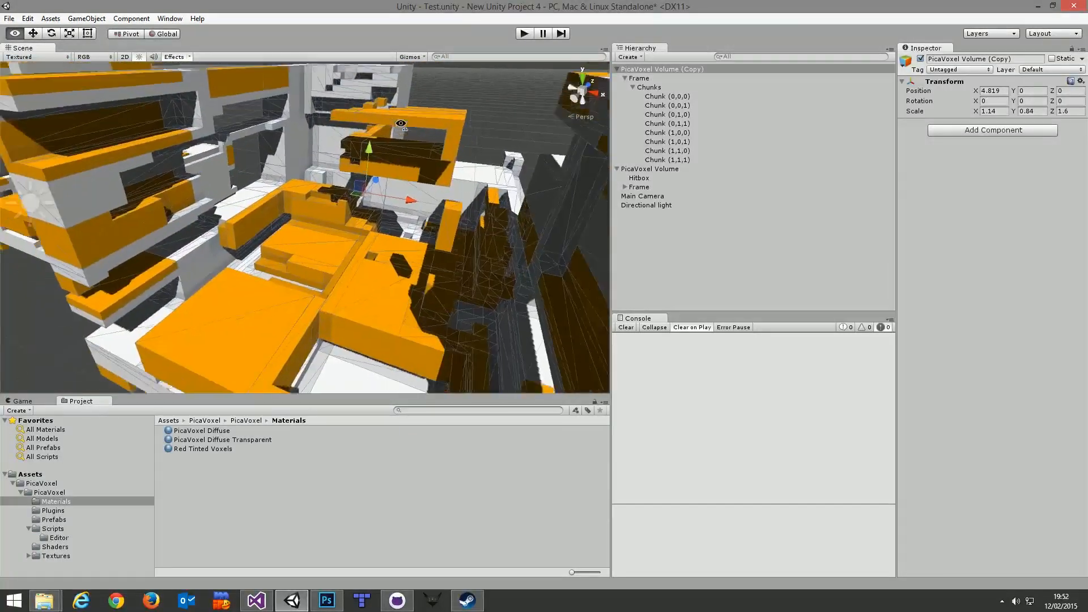
click(662, 70)
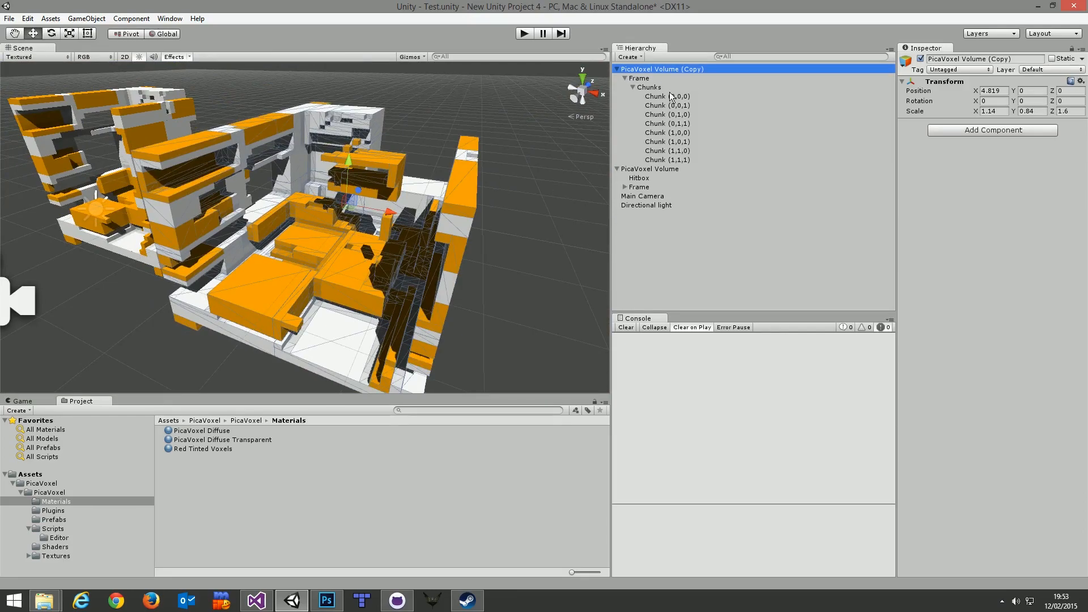
alt+drag(464, 128, 569, 118)
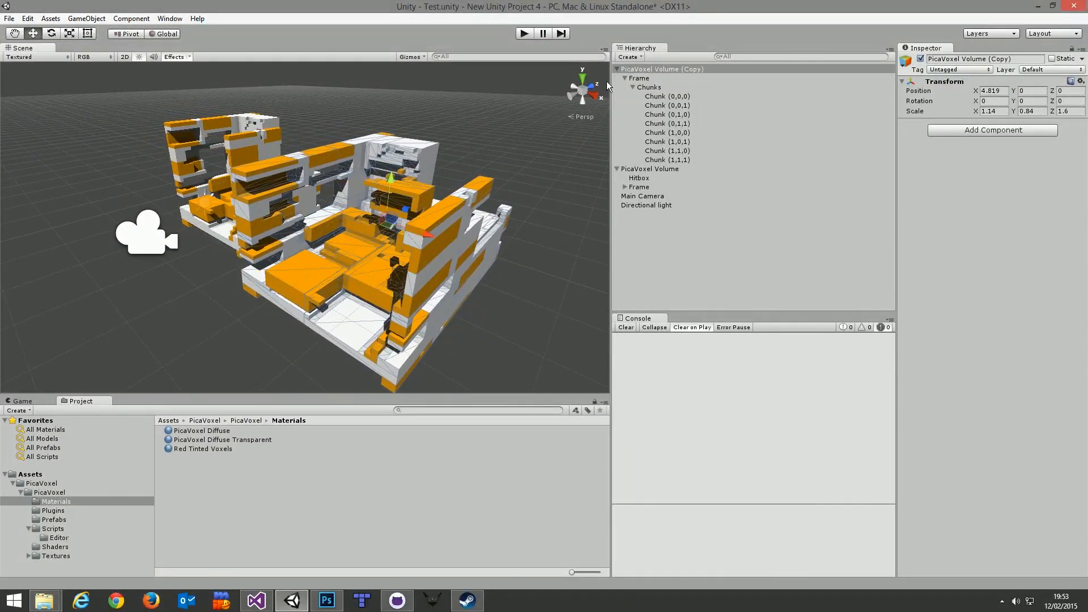
- Duplicate the scaled mesh-only copy and move the duplicate along the X axis to 8.93
click(636, 78)
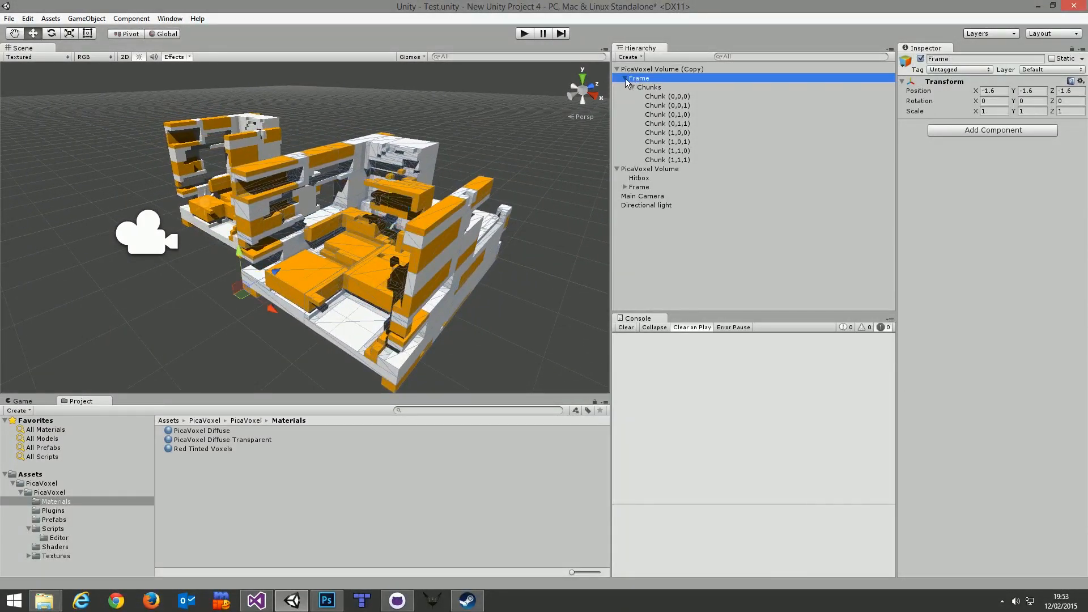
click(625, 78)
click(662, 69)
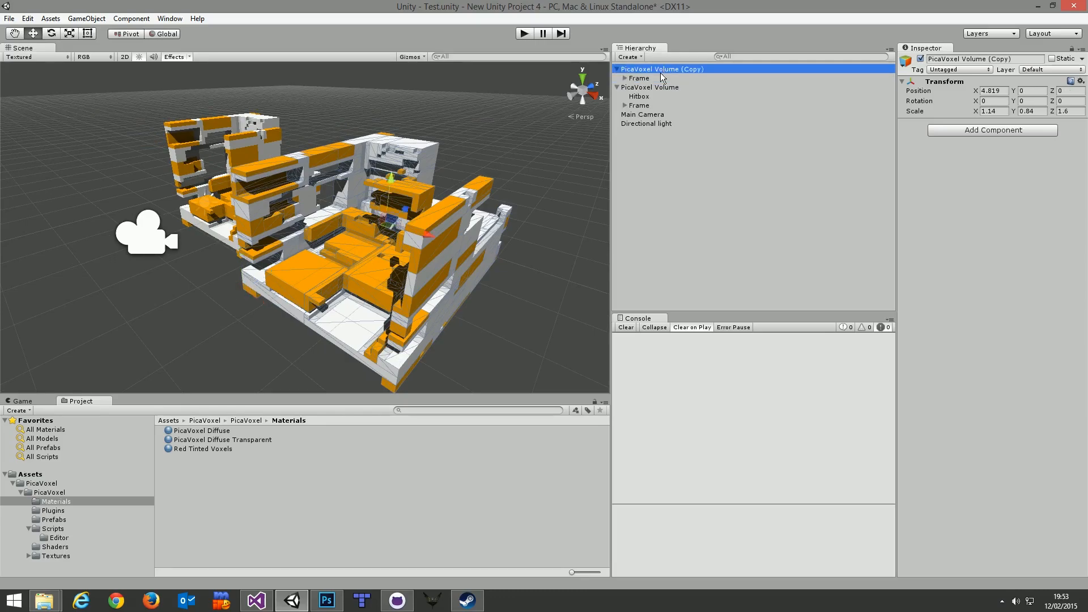
key(ctrl+d)
drag(428, 235, 558, 271)
right_drag(447, 206, 543, 212)
key(s)
key(w)
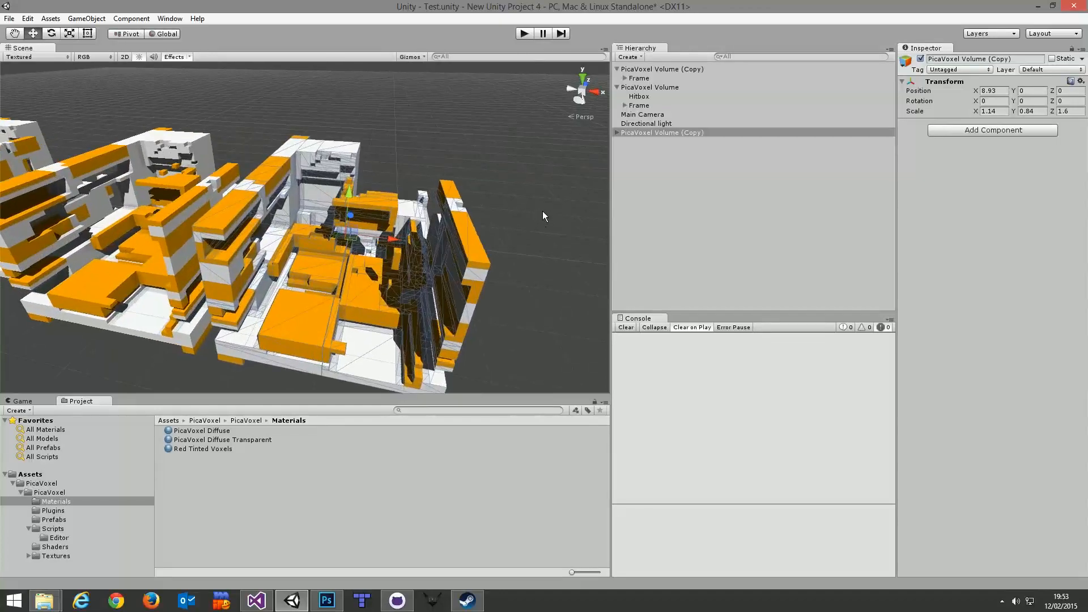
- Delete both mesh-only copies from the scene, leaving only the original PicaVoxel Volume
click(670, 131)
key(Delete)
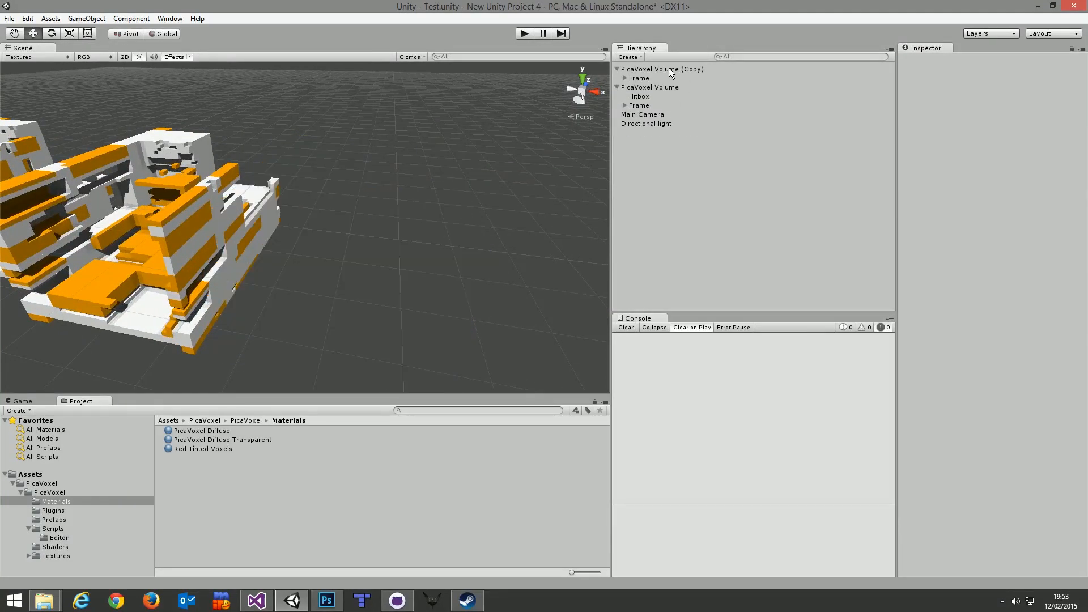
click(669, 68)
key(Delete)
alt+drag(406, 163, 267, 158)
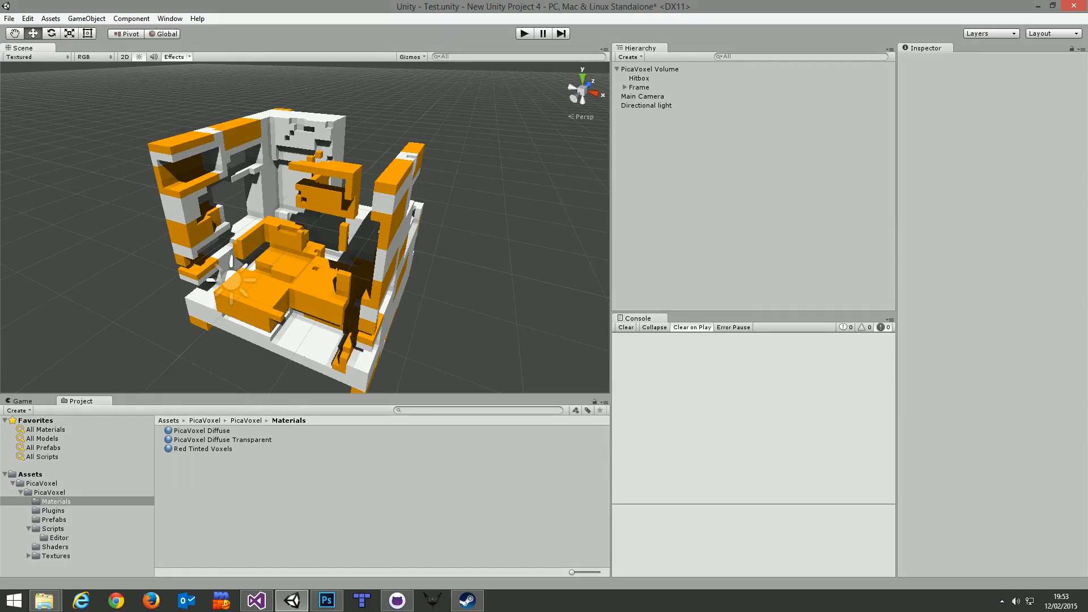
- Open the list of scene and project file commands
click(9, 19)
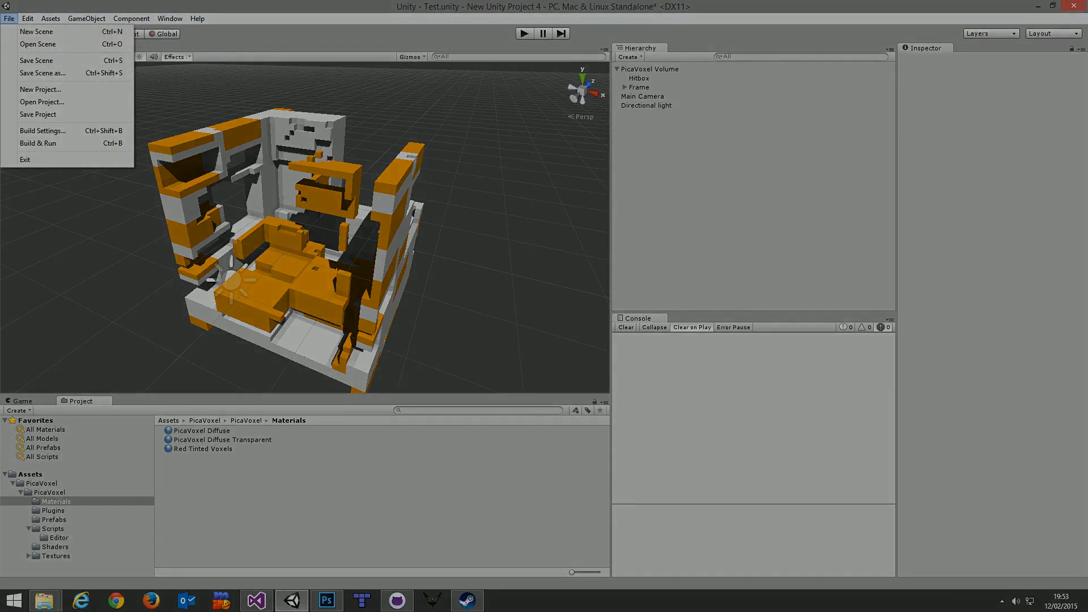